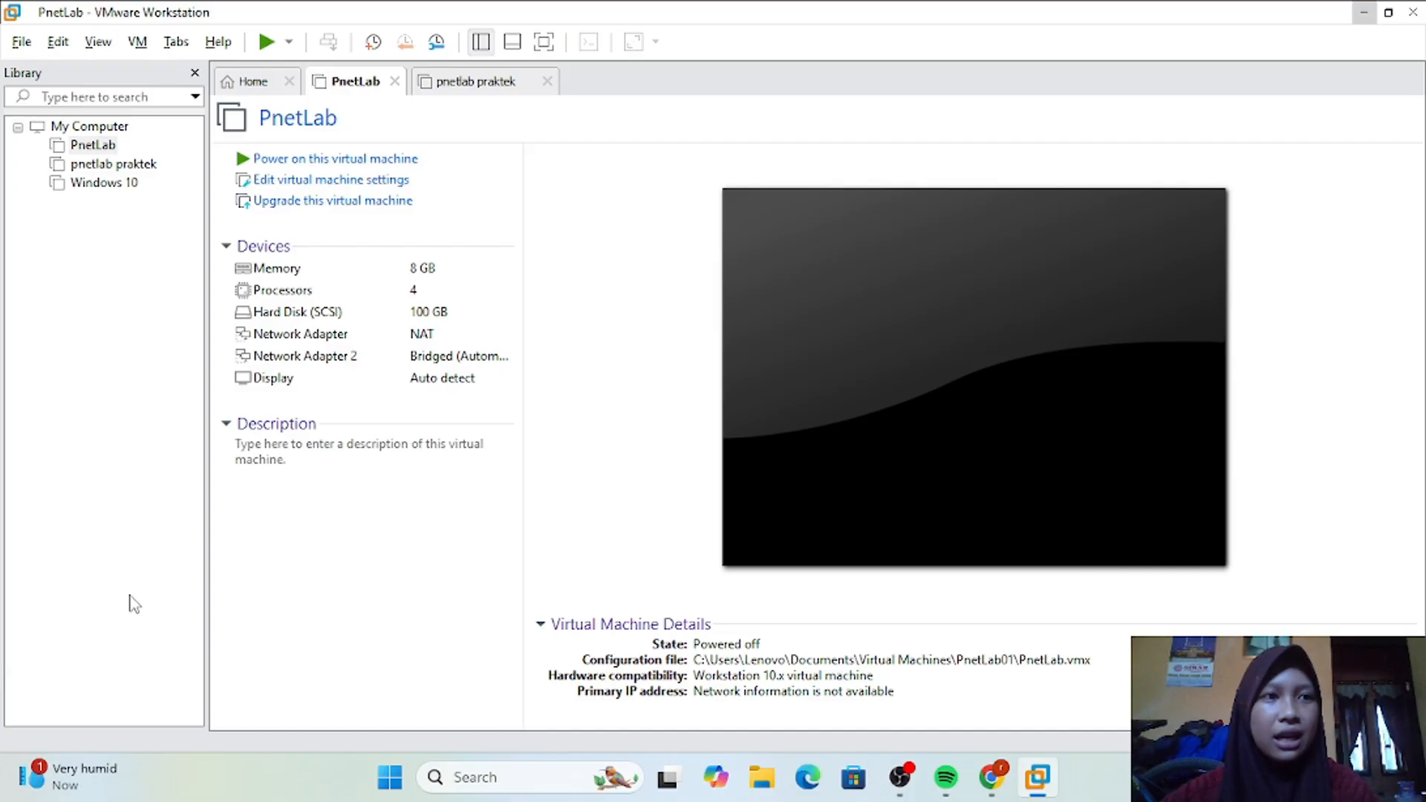
Step: Start creating a new virtual machine using the Typical (recommended) configuration
click(21, 42)
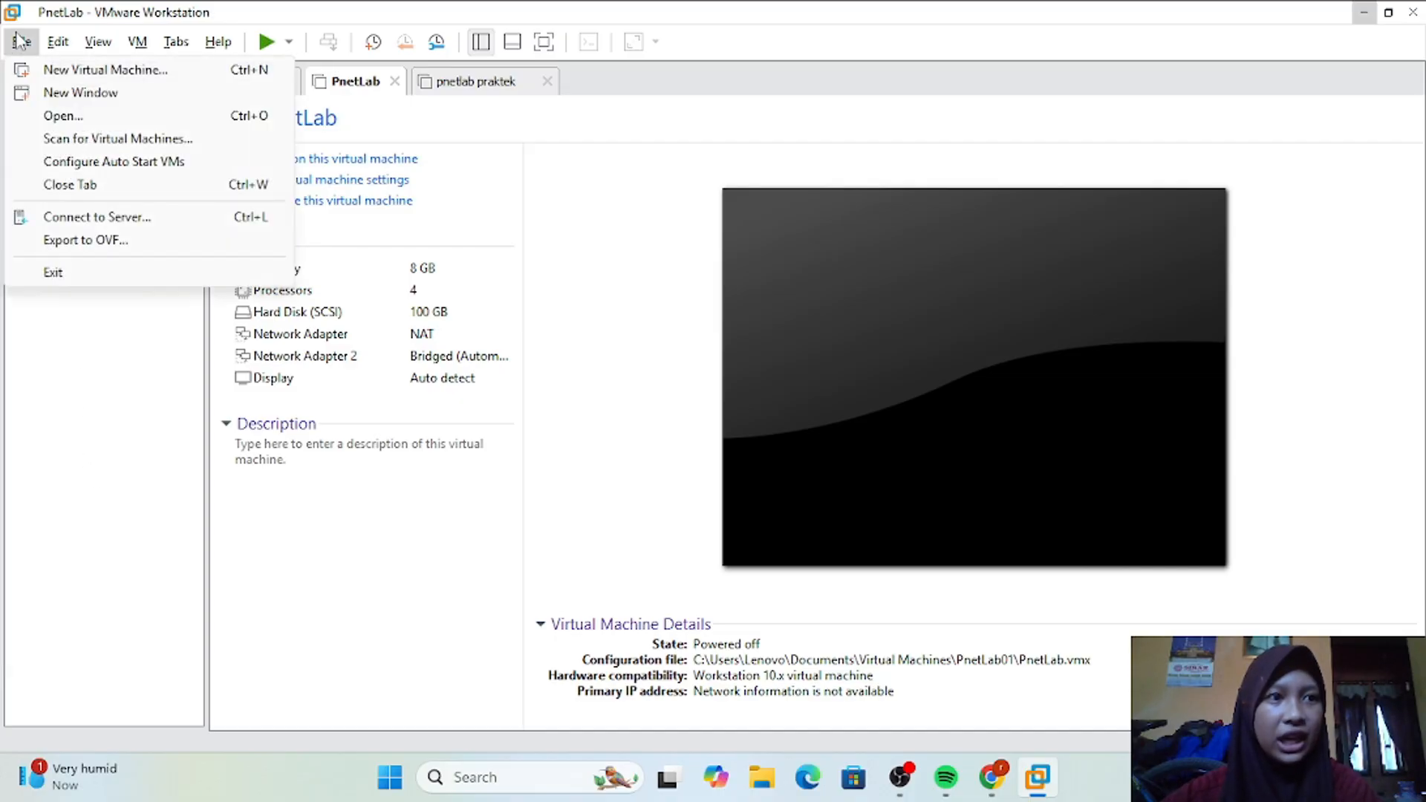
click(50, 70)
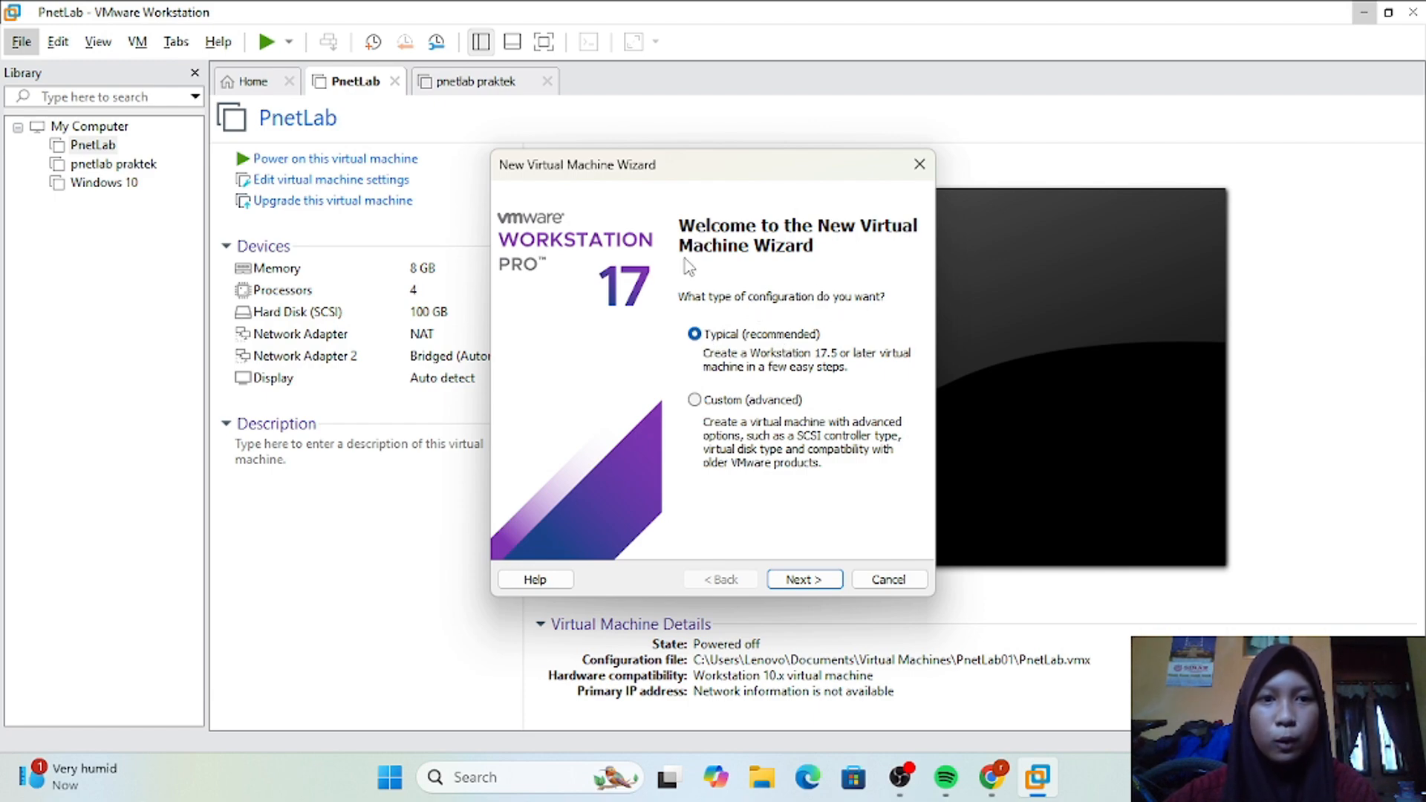
click(802, 585)
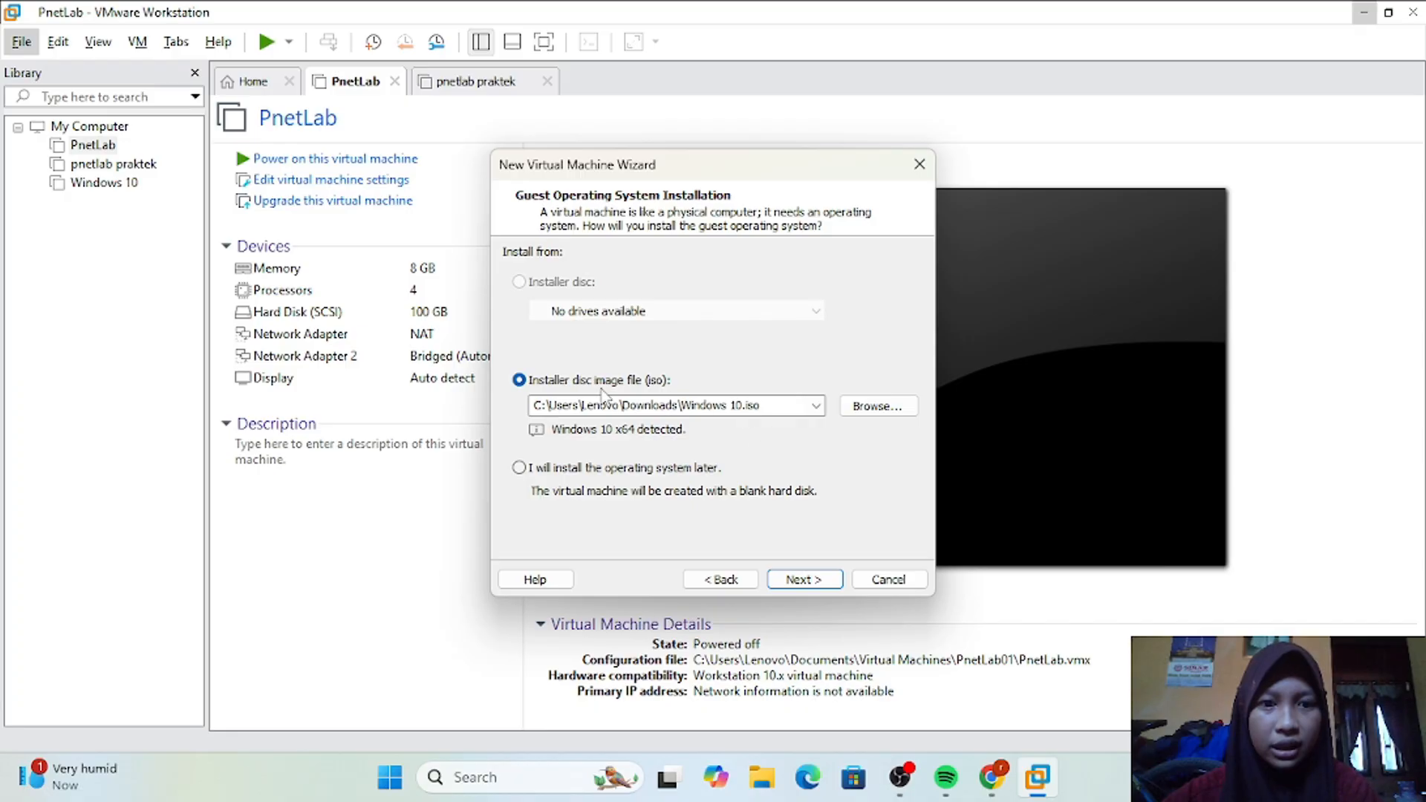
Step: Use the ubuntu-20.04.6-live-server-amd64 disc image from the Downloads folder as the installer for the guest operating system
click(779, 409)
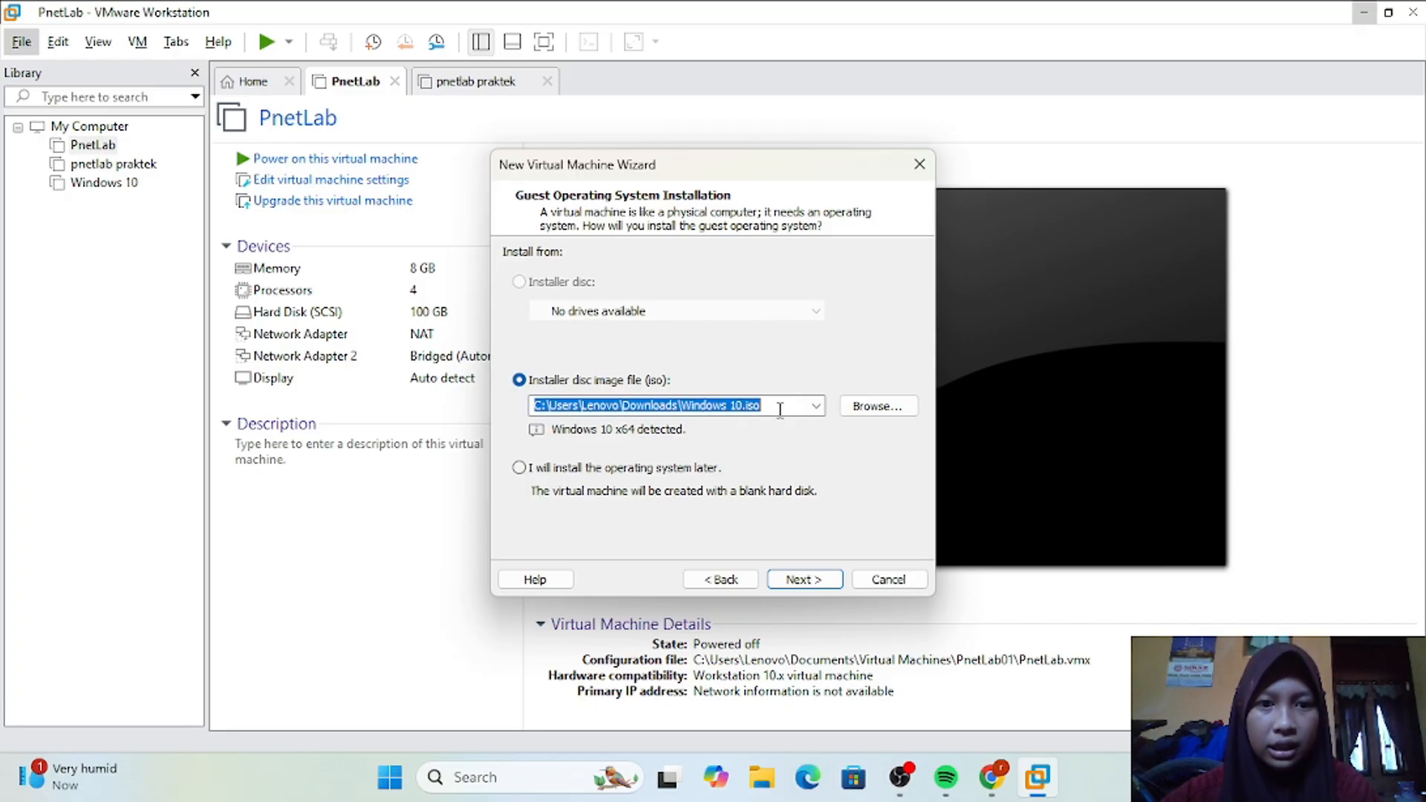
click(816, 408)
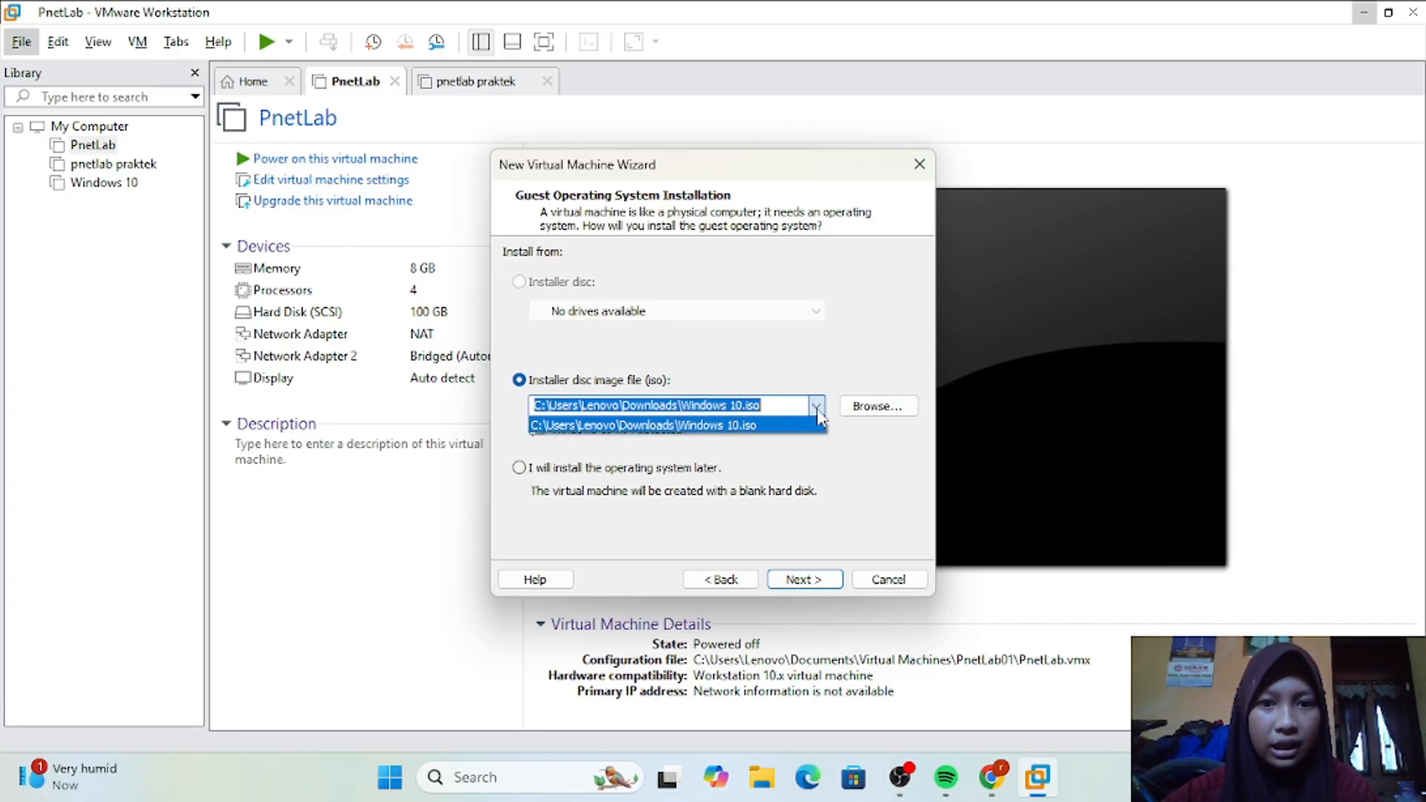
click(869, 409)
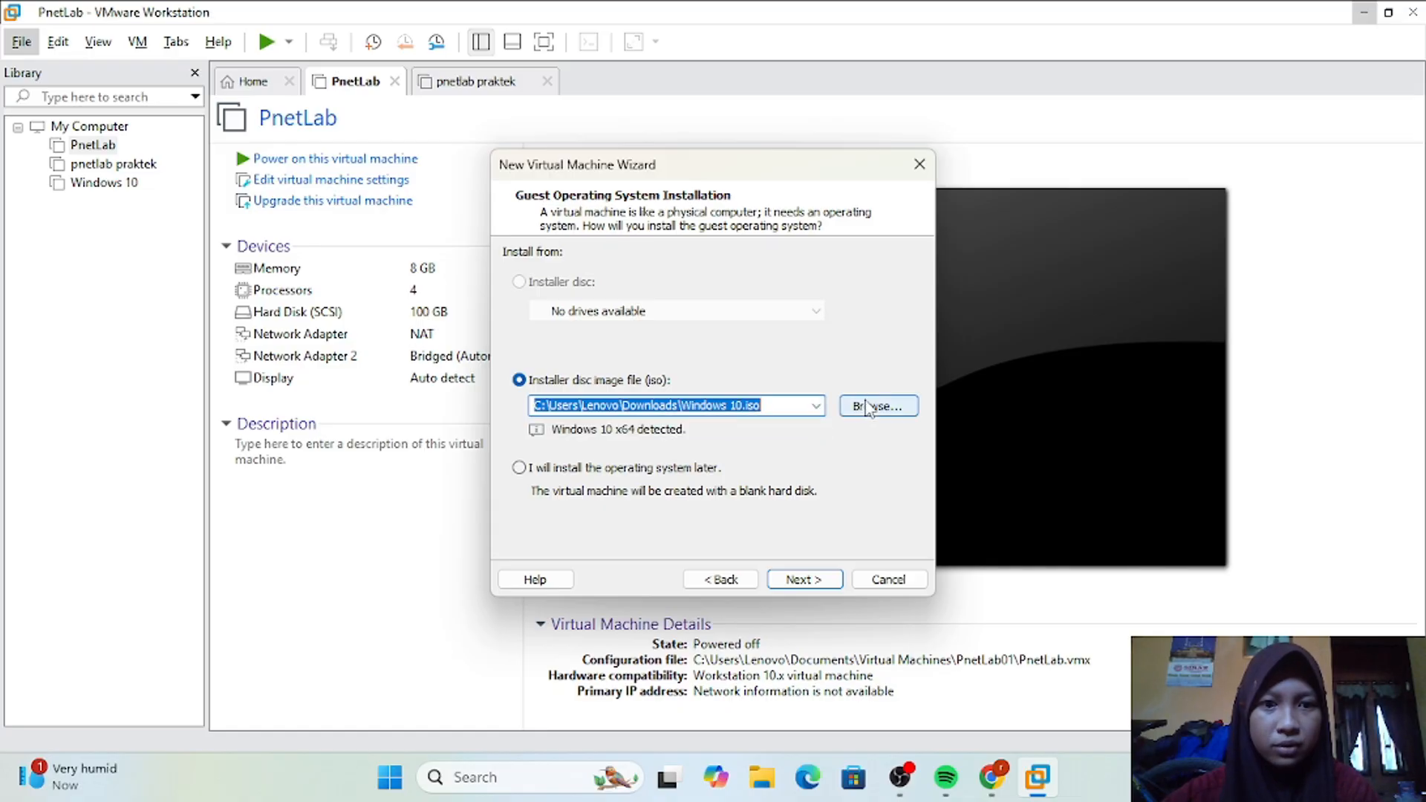
click(869, 410)
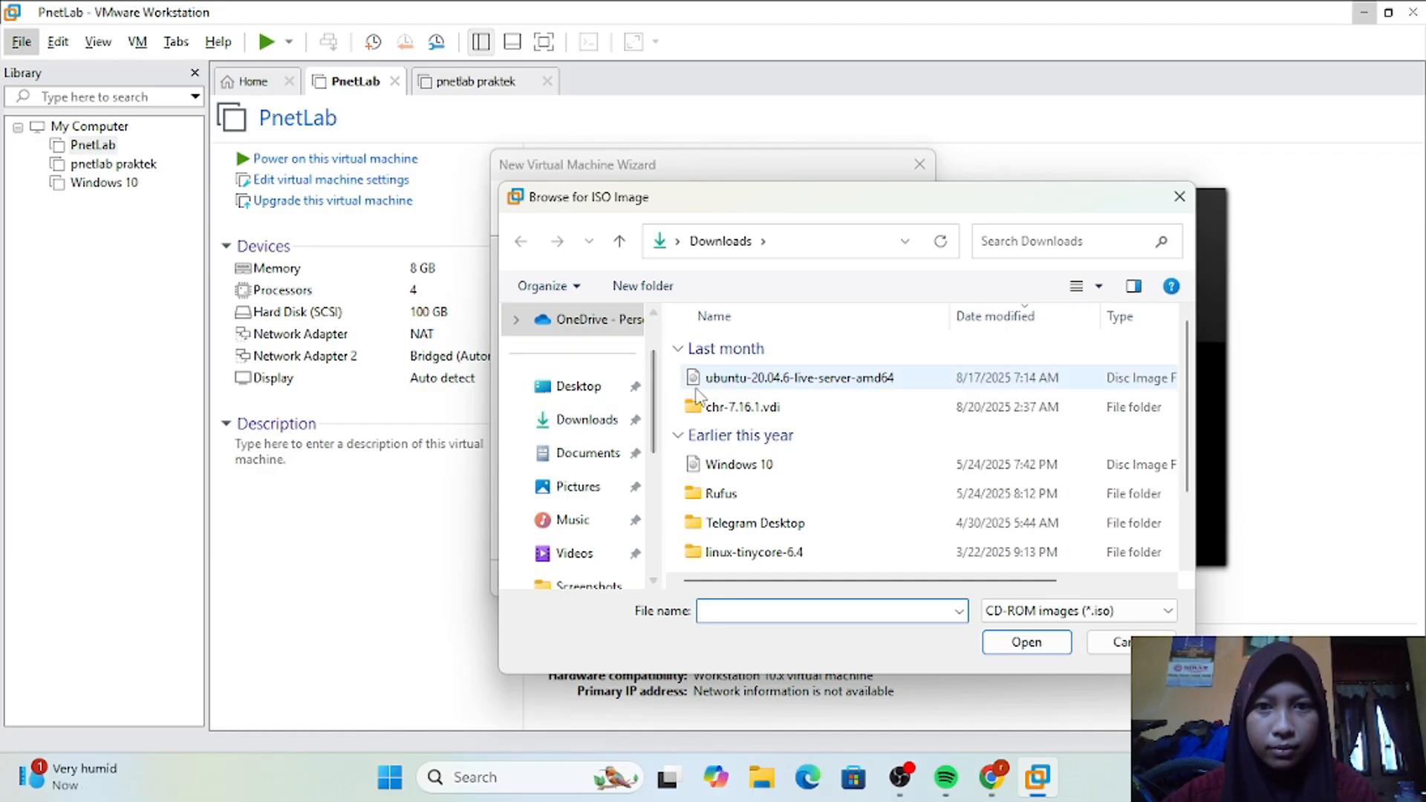
click(713, 379)
click(1022, 641)
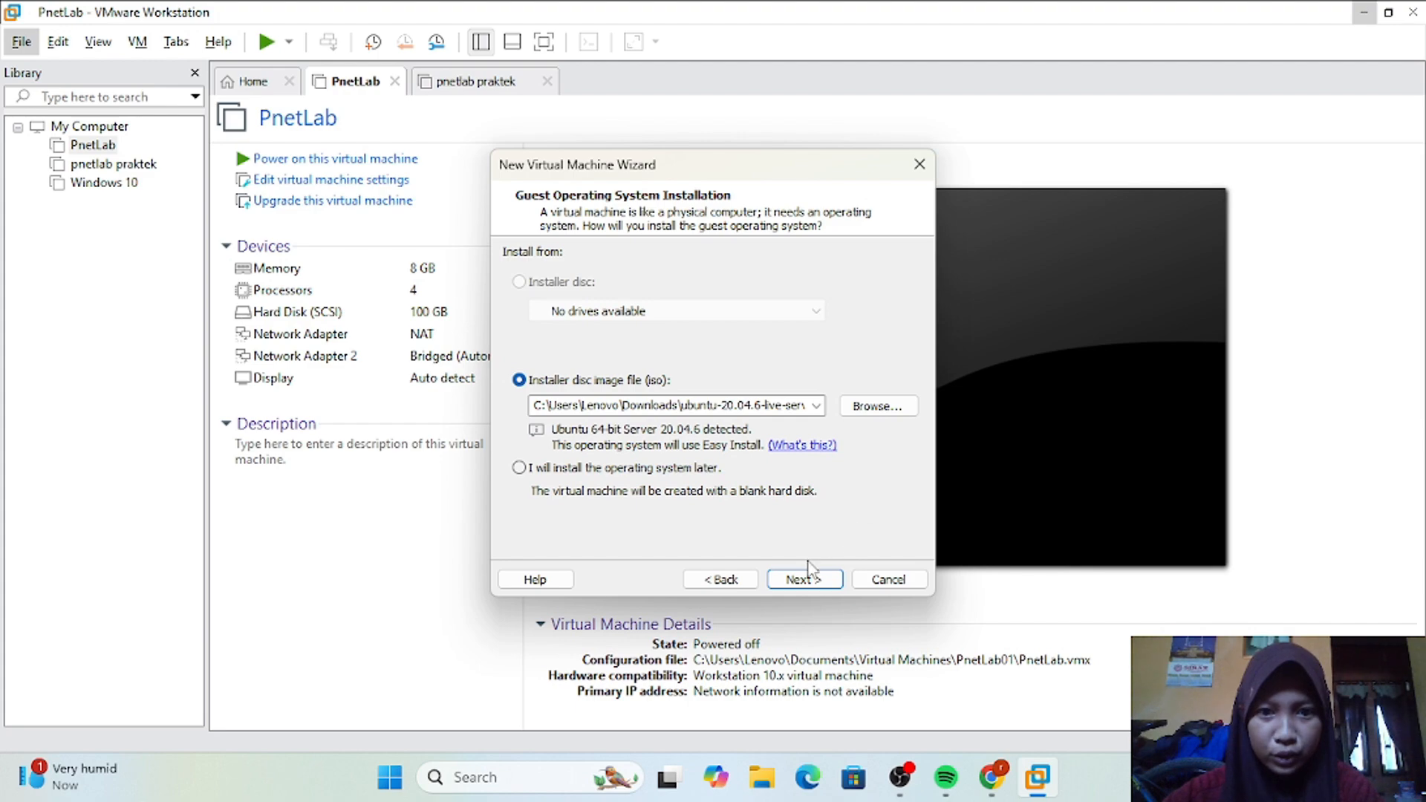
click(802, 581)
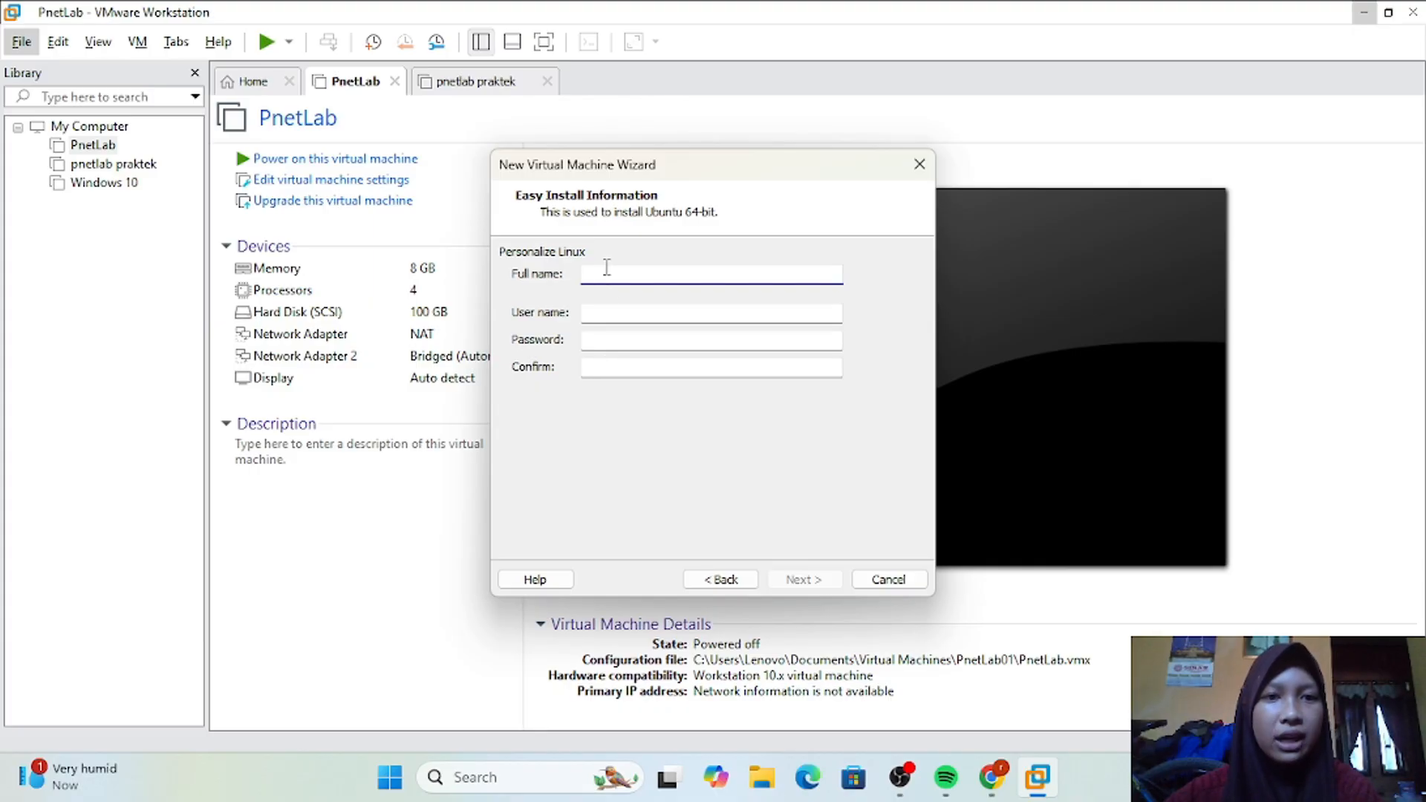
Step: Fill in the Easy Install information with the full name, user name and matching account password and confirmation
text(diarra rosmaida)
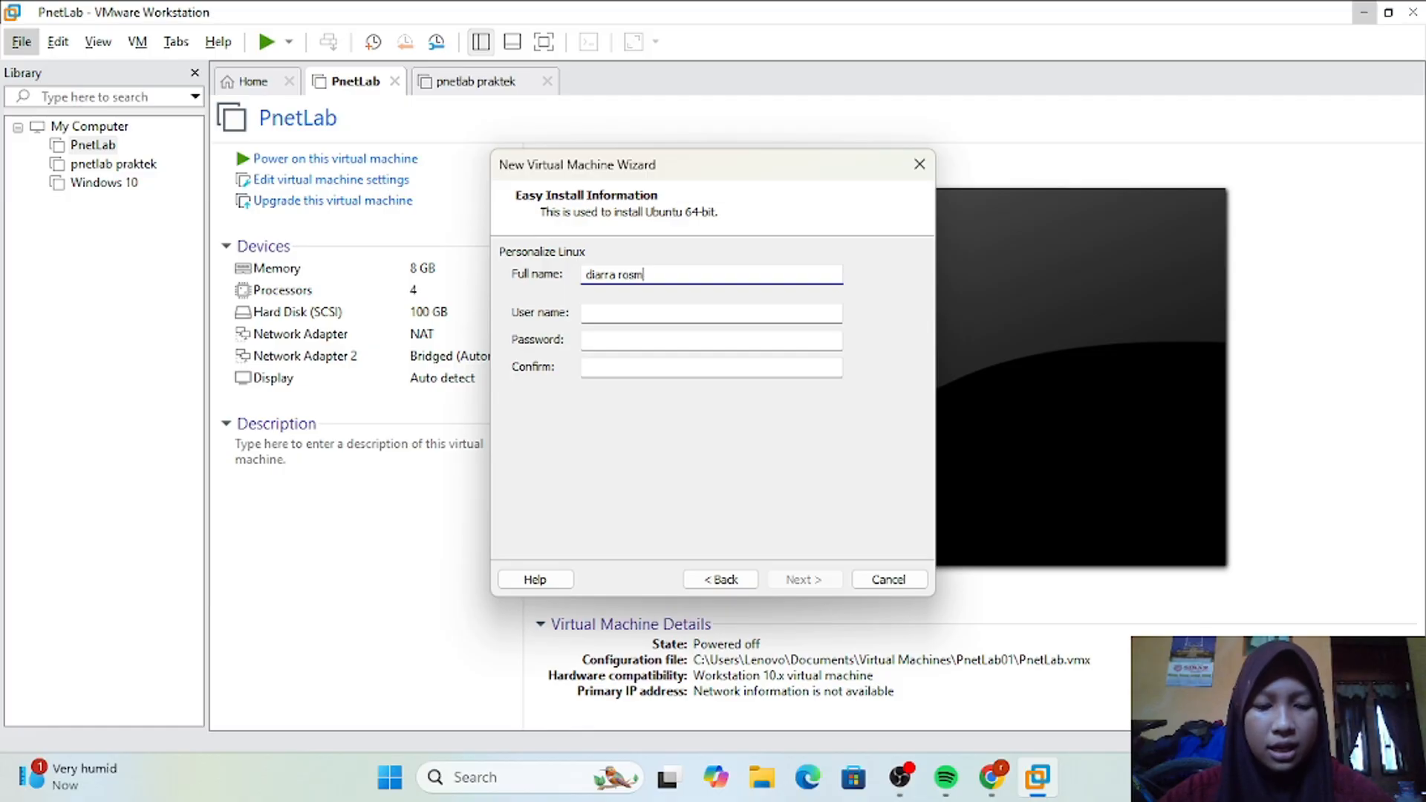
click(662, 315)
text(diarra)
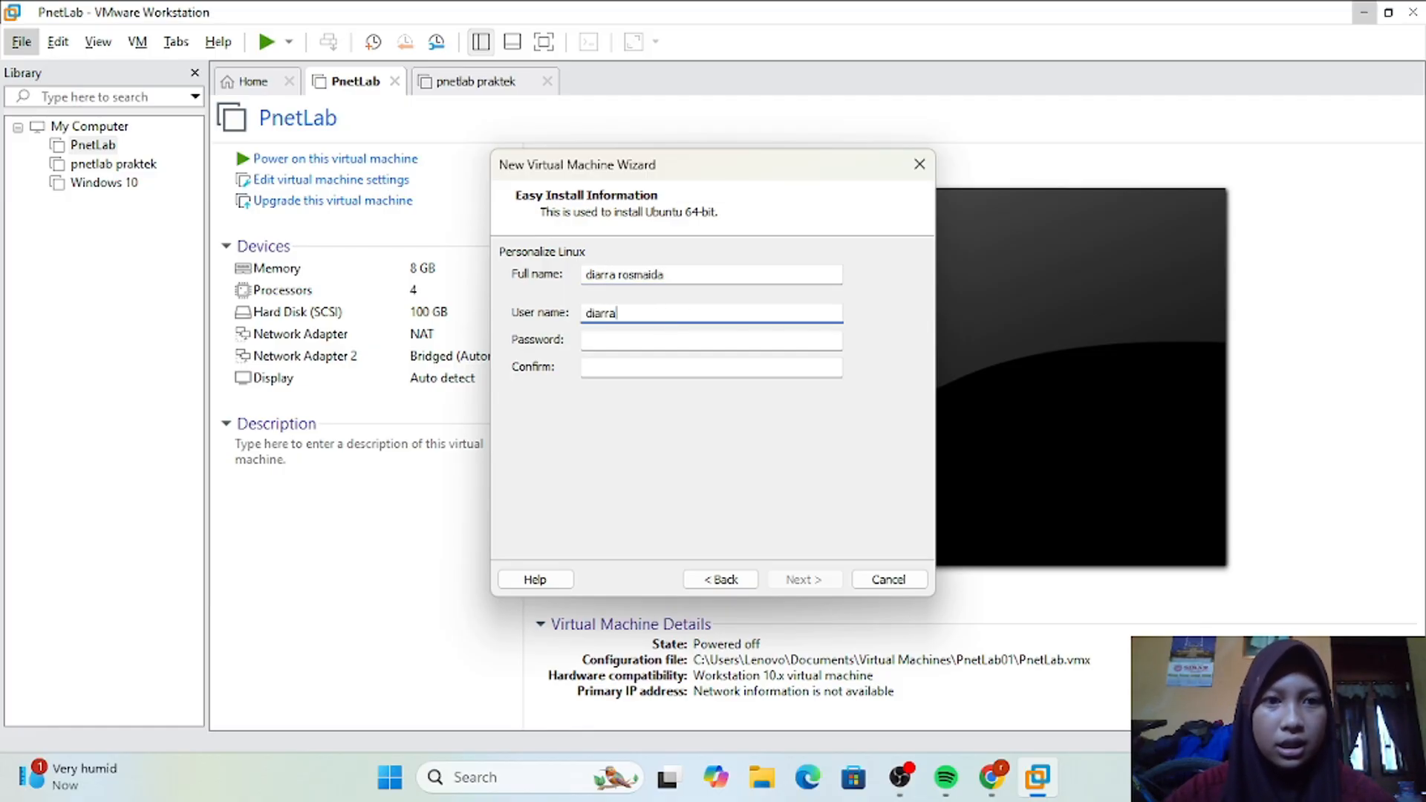
click(657, 341)
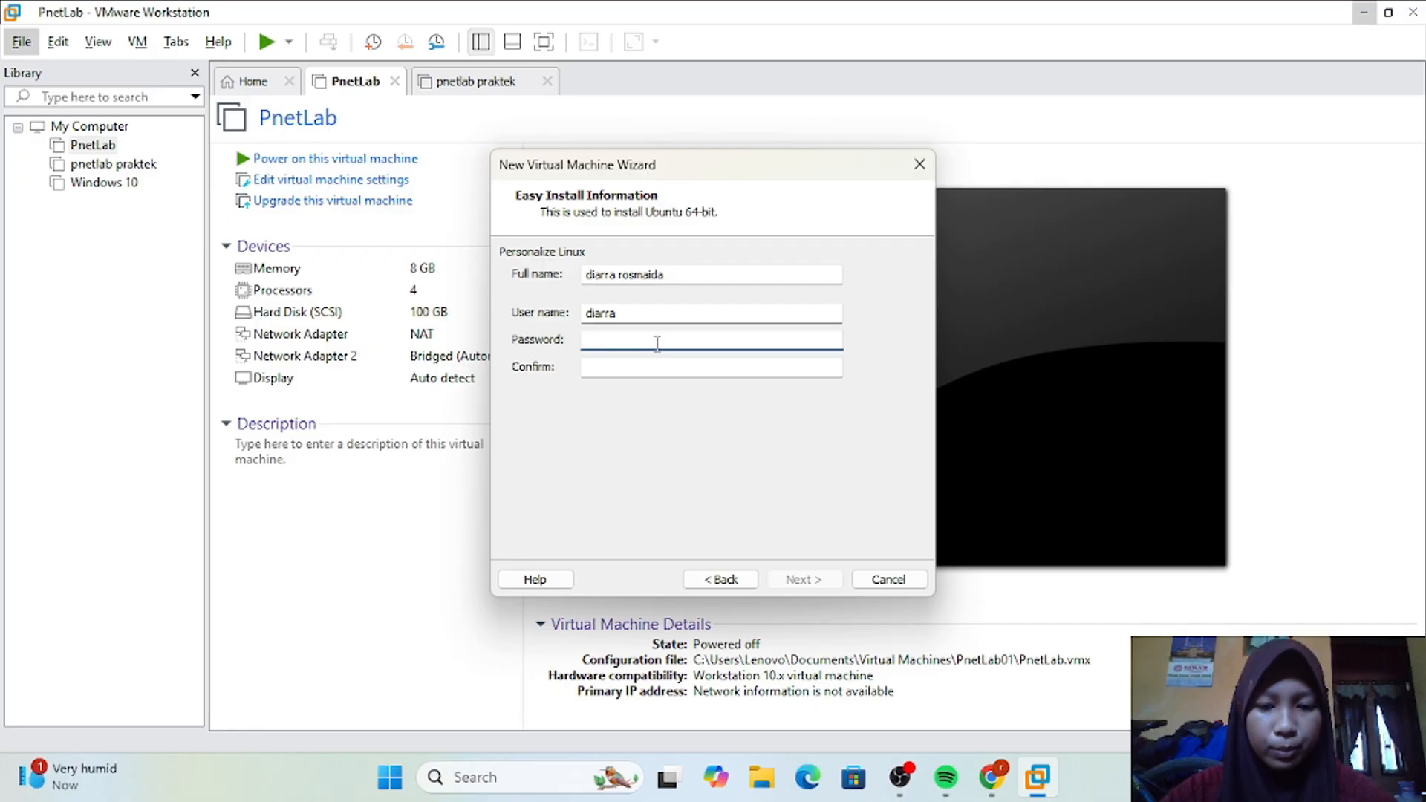
text(••••••)
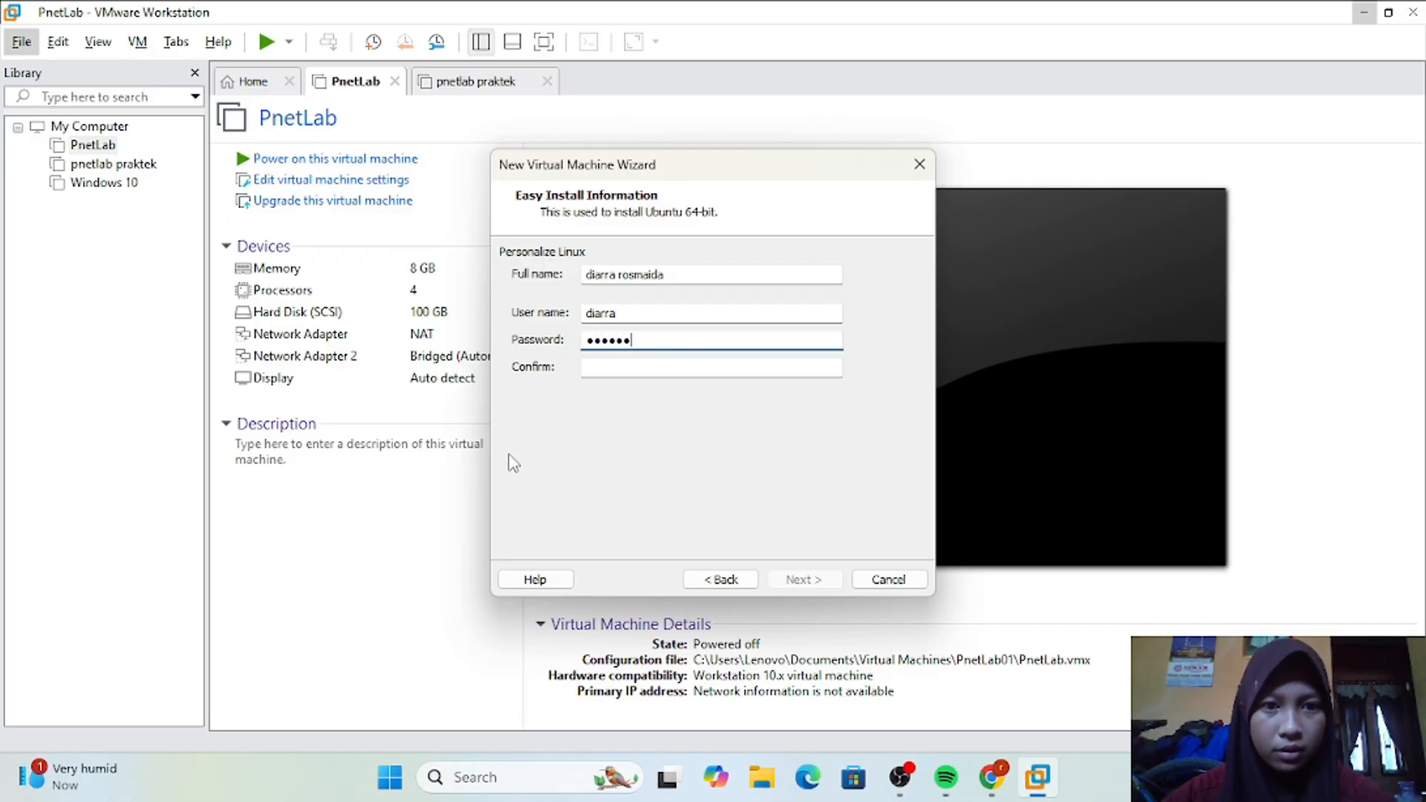
click(615, 366)
text(•••)
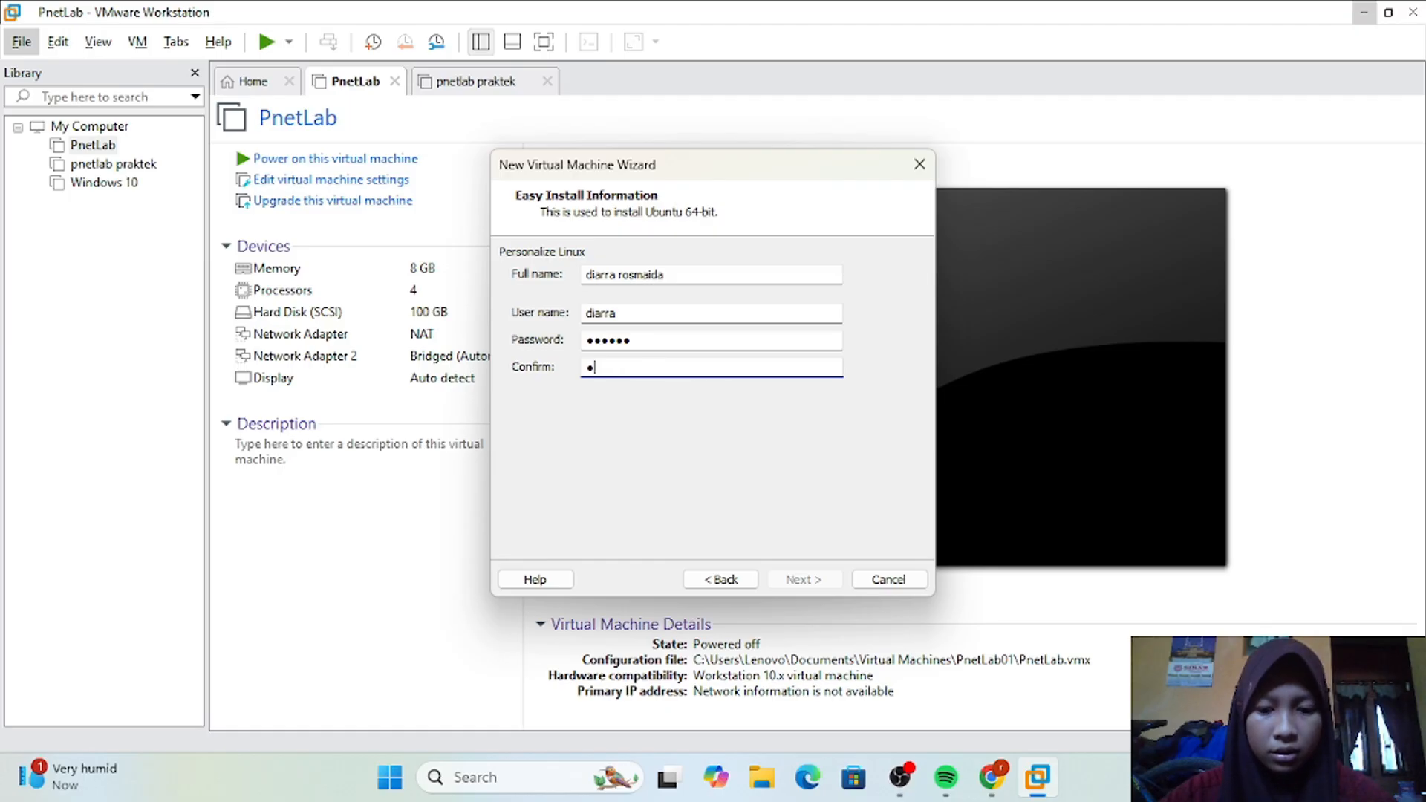
text(•••)
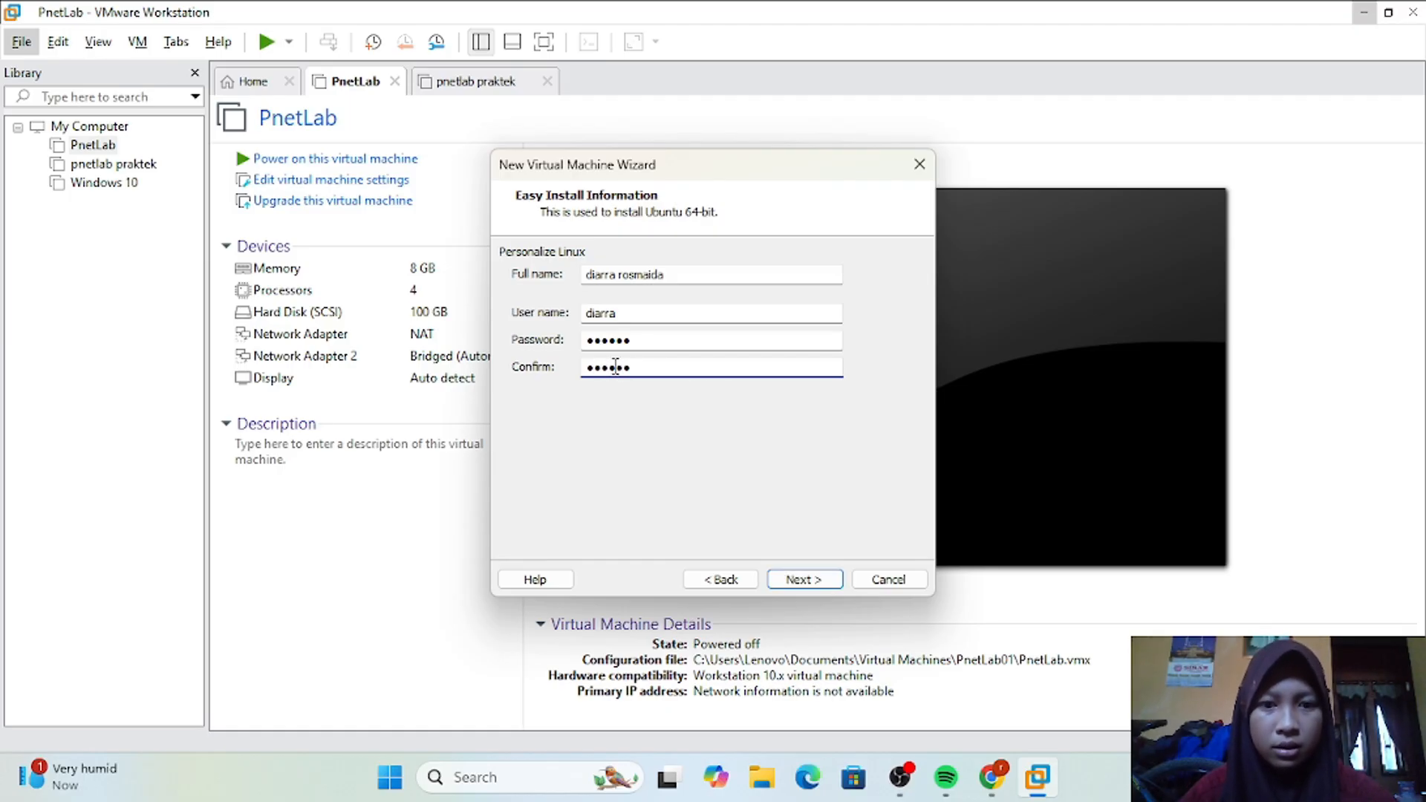
click(817, 584)
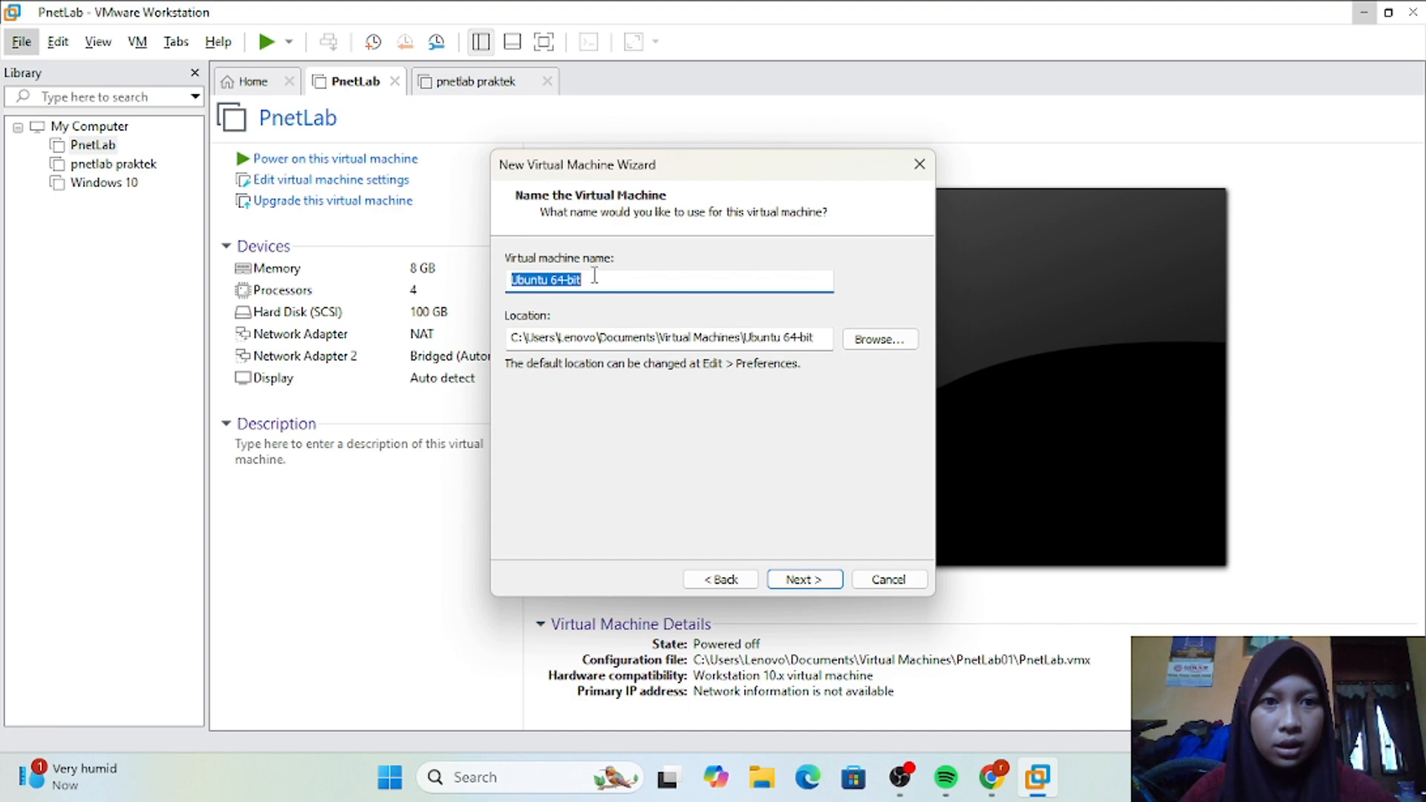
Step: Name the virtual machine Ubuntu and accept the matching default storage location
click(594, 277)
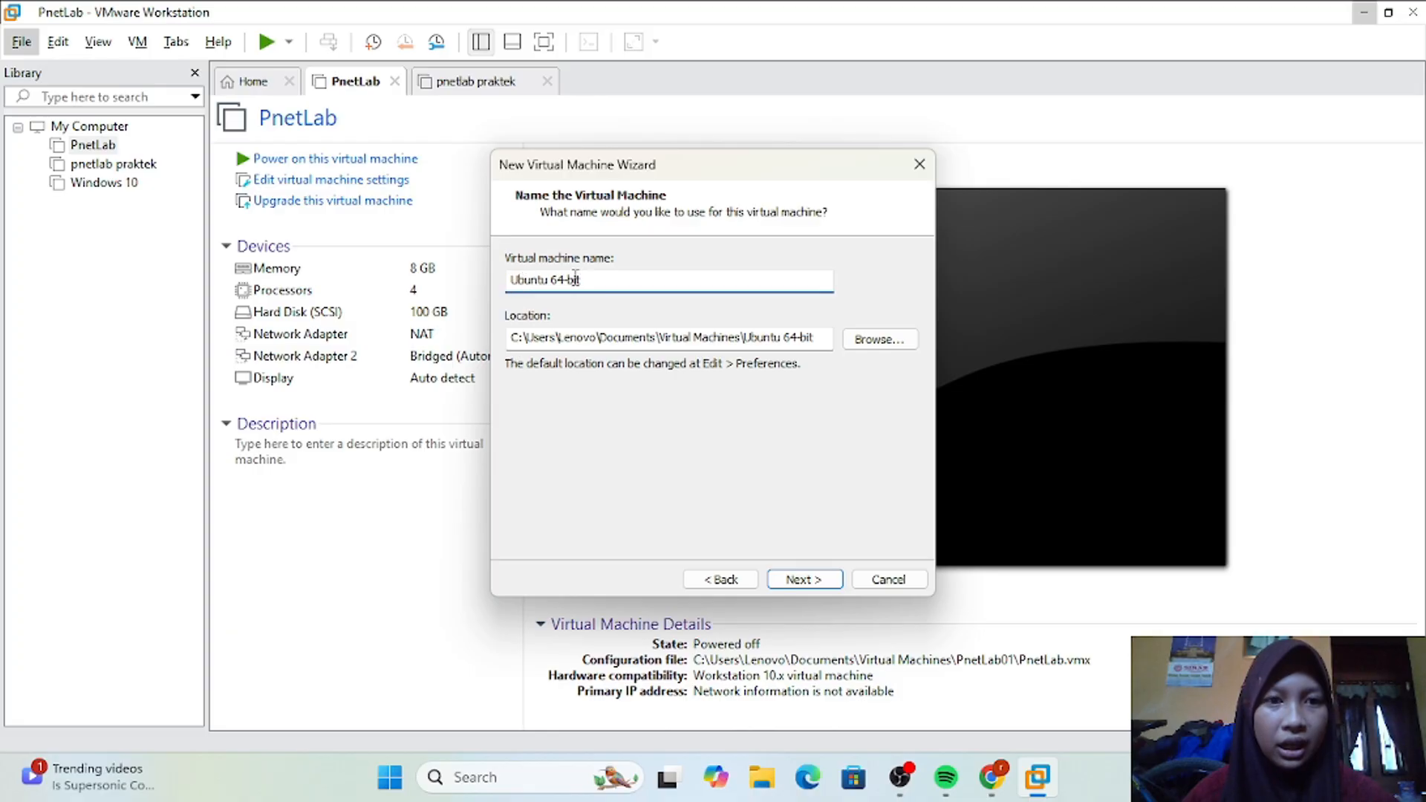
key(BackSpace)
key(BackSpace)
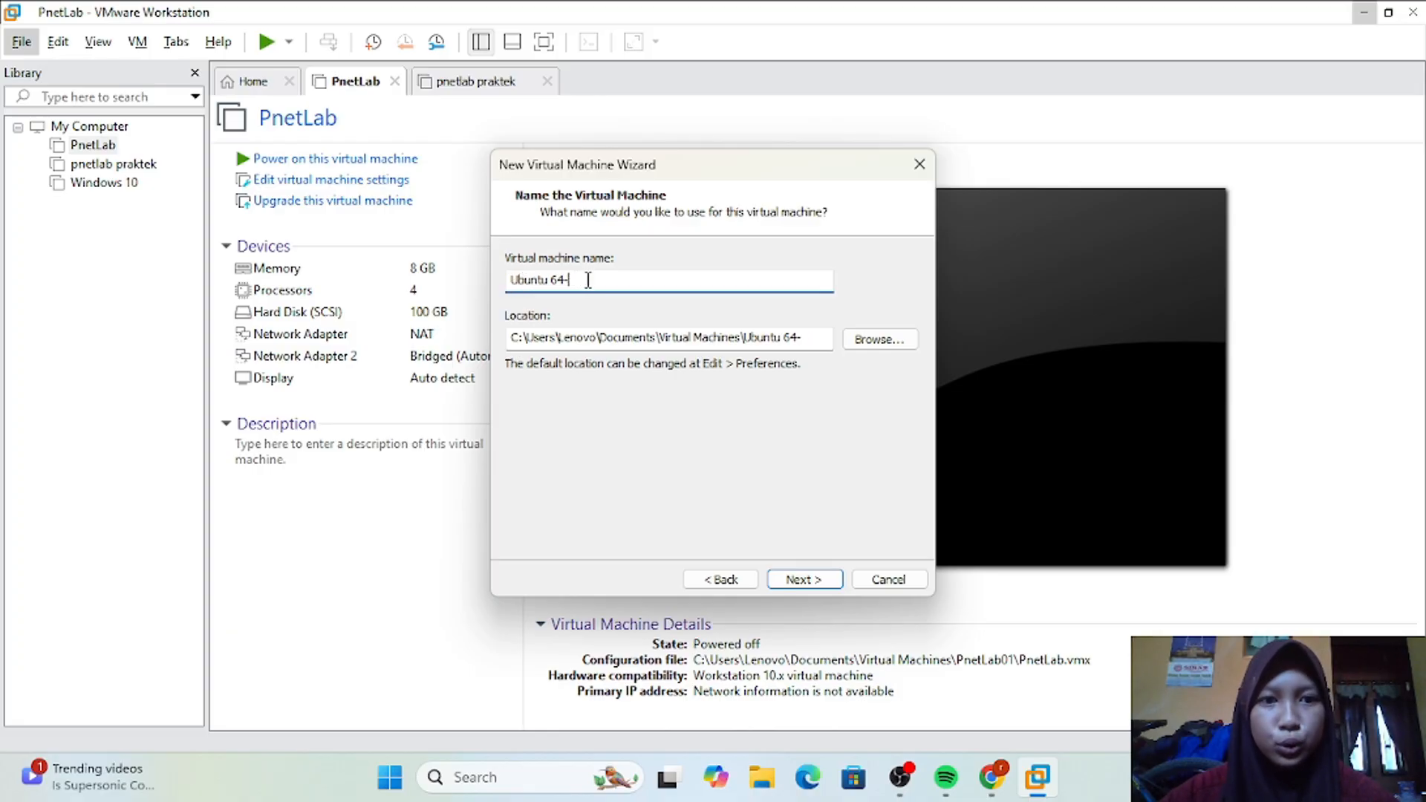
key(BackSpace)
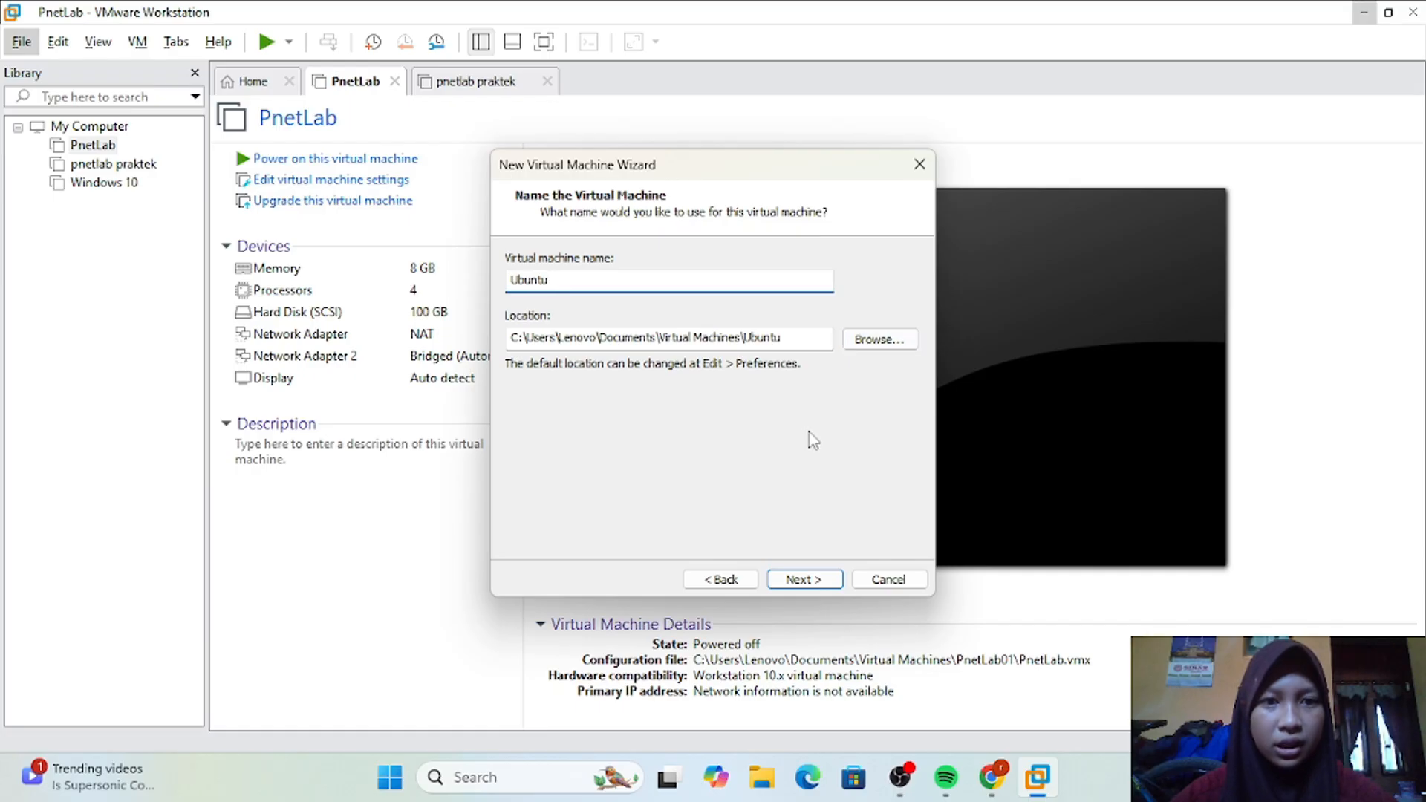
click(813, 583)
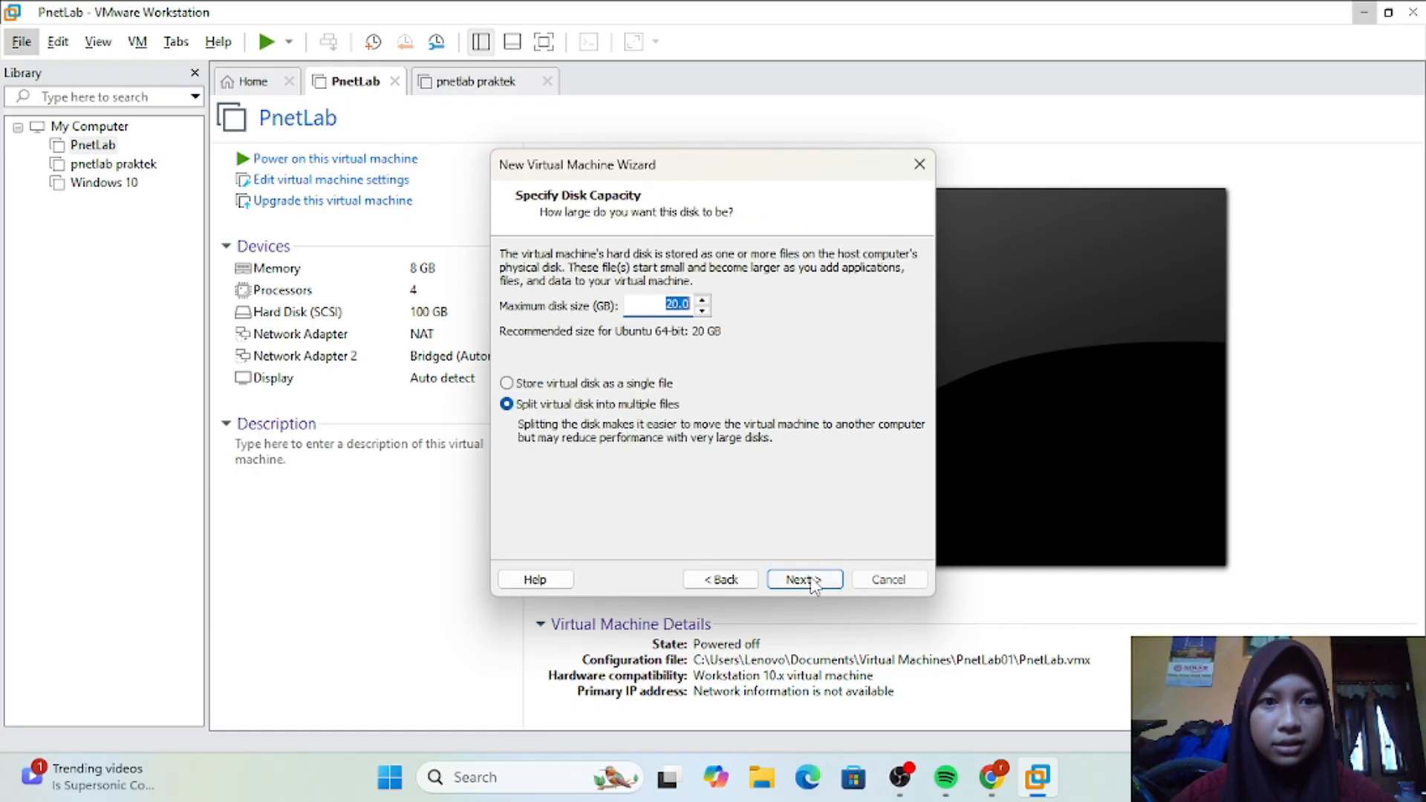
Step: Set the maximum disk size to 10 GB, keeping the virtual disk split into multiple files
click(676, 306)
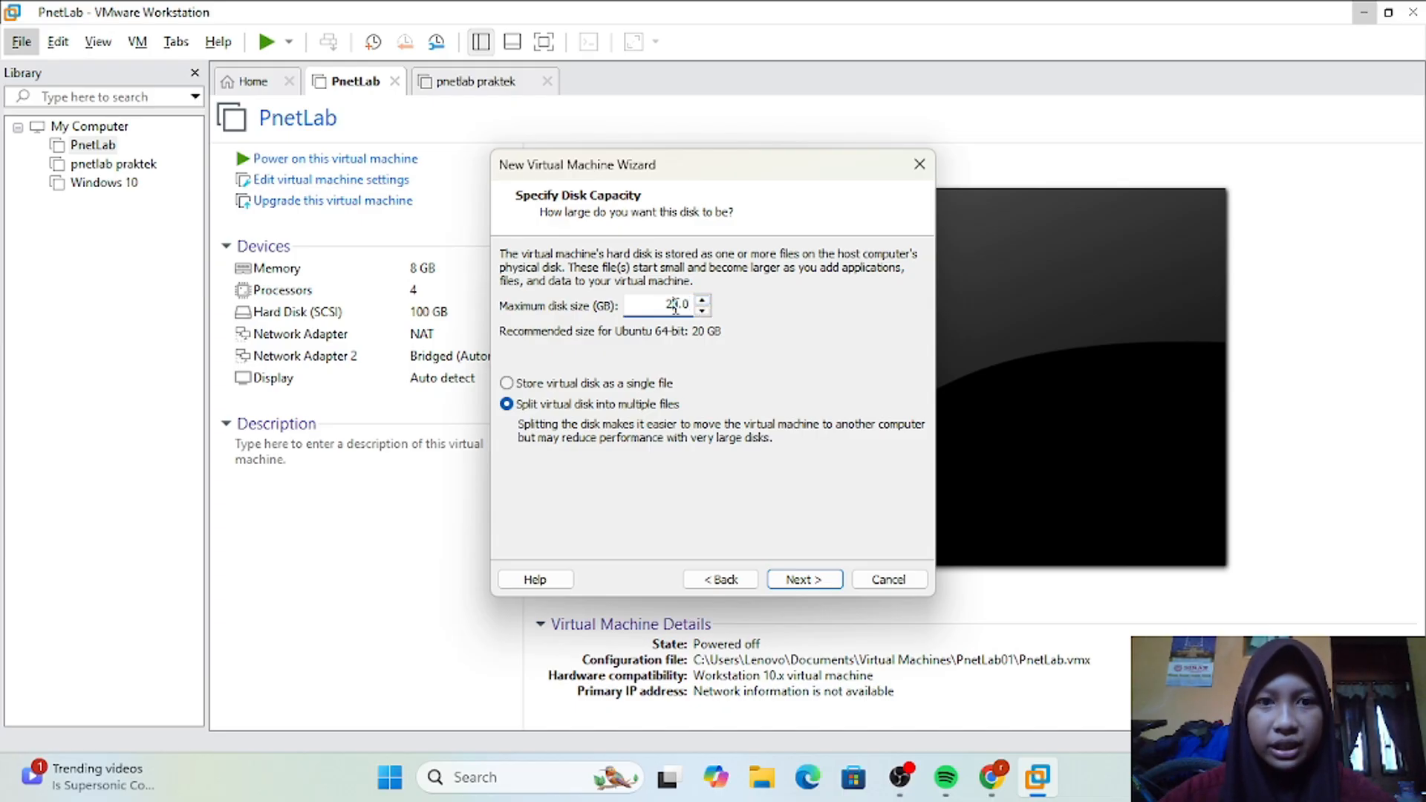
text(1)
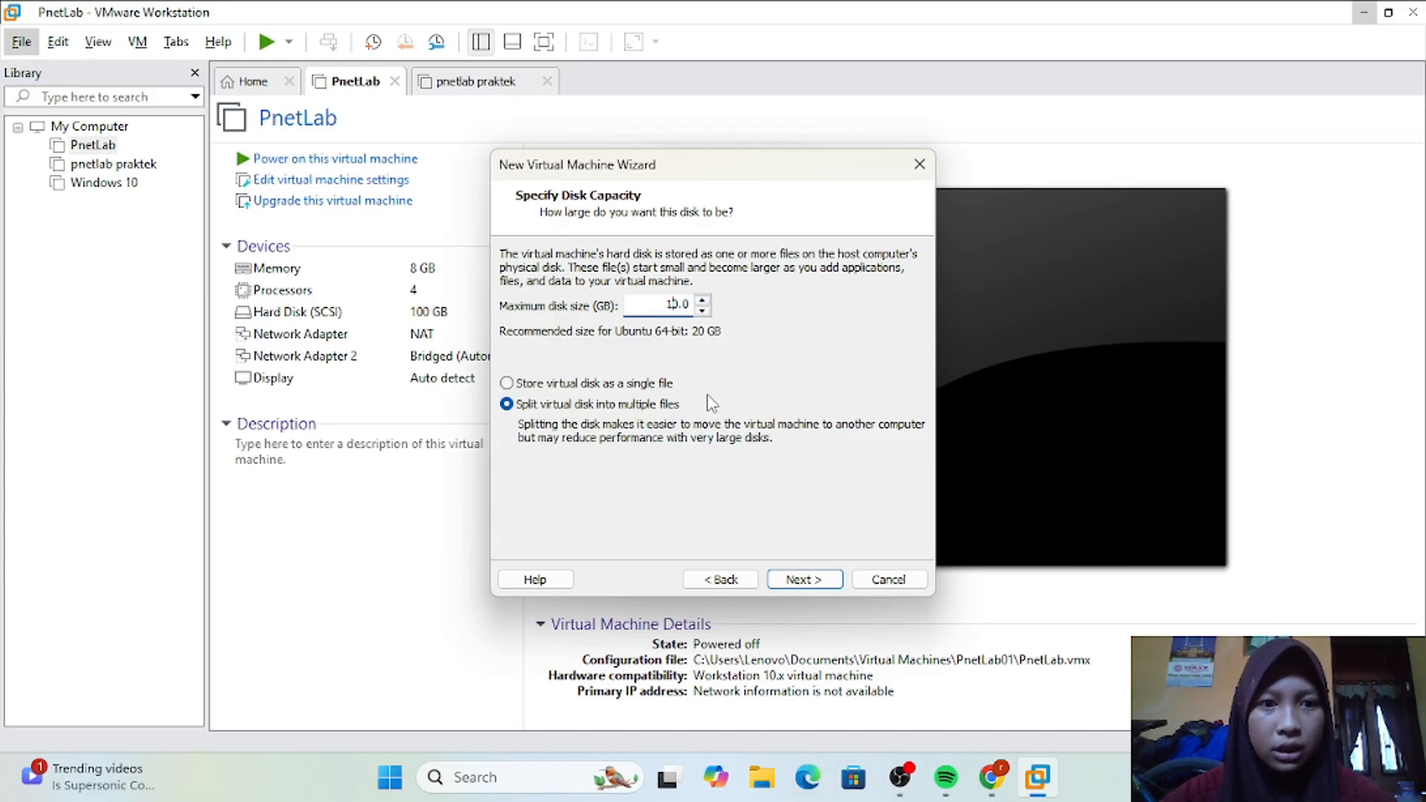
click(816, 587)
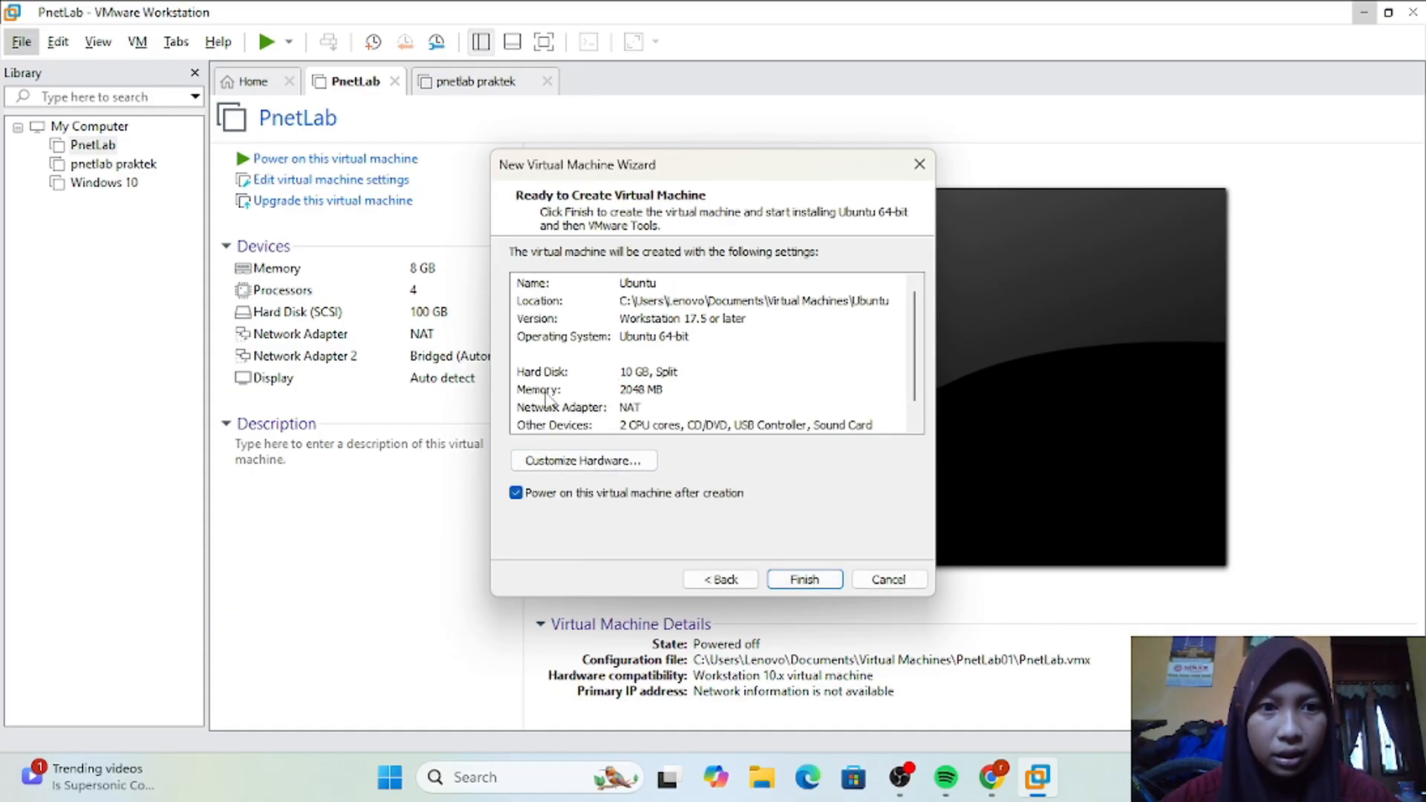
Step: Customize the virtual machine's hardware by setting its memory to 1024 MB
click(571, 466)
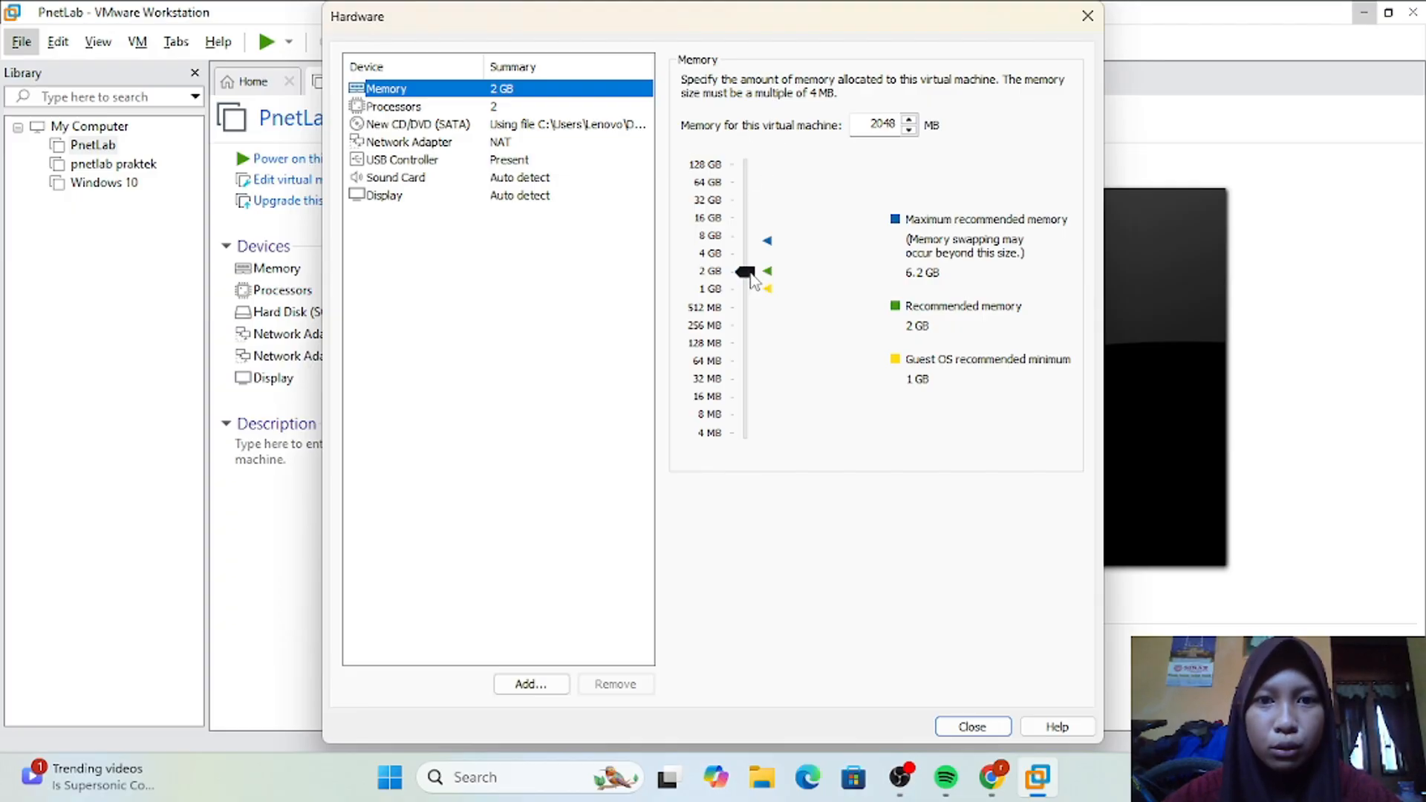
mouse_move(751, 277)
mouse_down()
mouse_move(753, 301)
mouse_move(751, 285)
mouse_up()
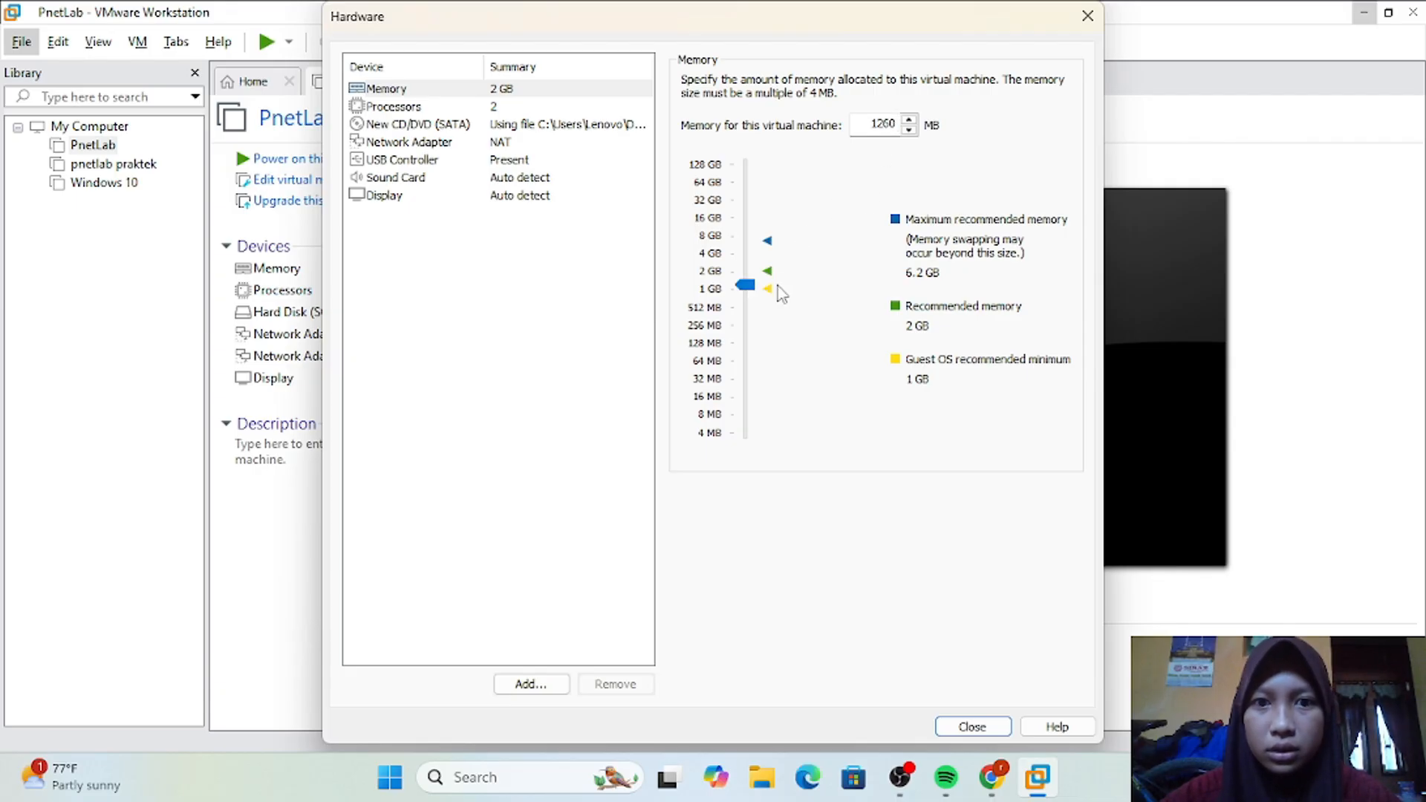
click(896, 124)
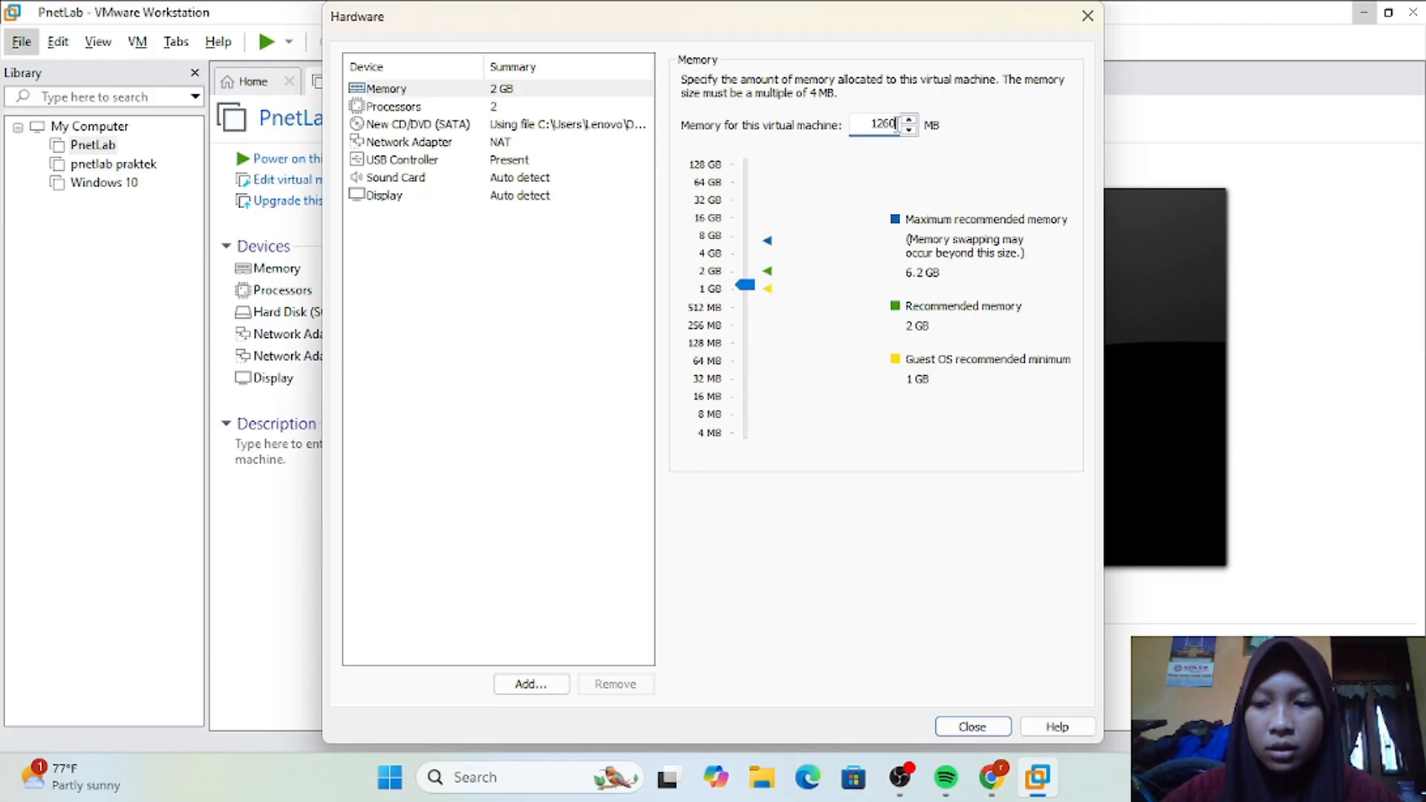
key(BackSpace)
key(BackSpace)
text(024)
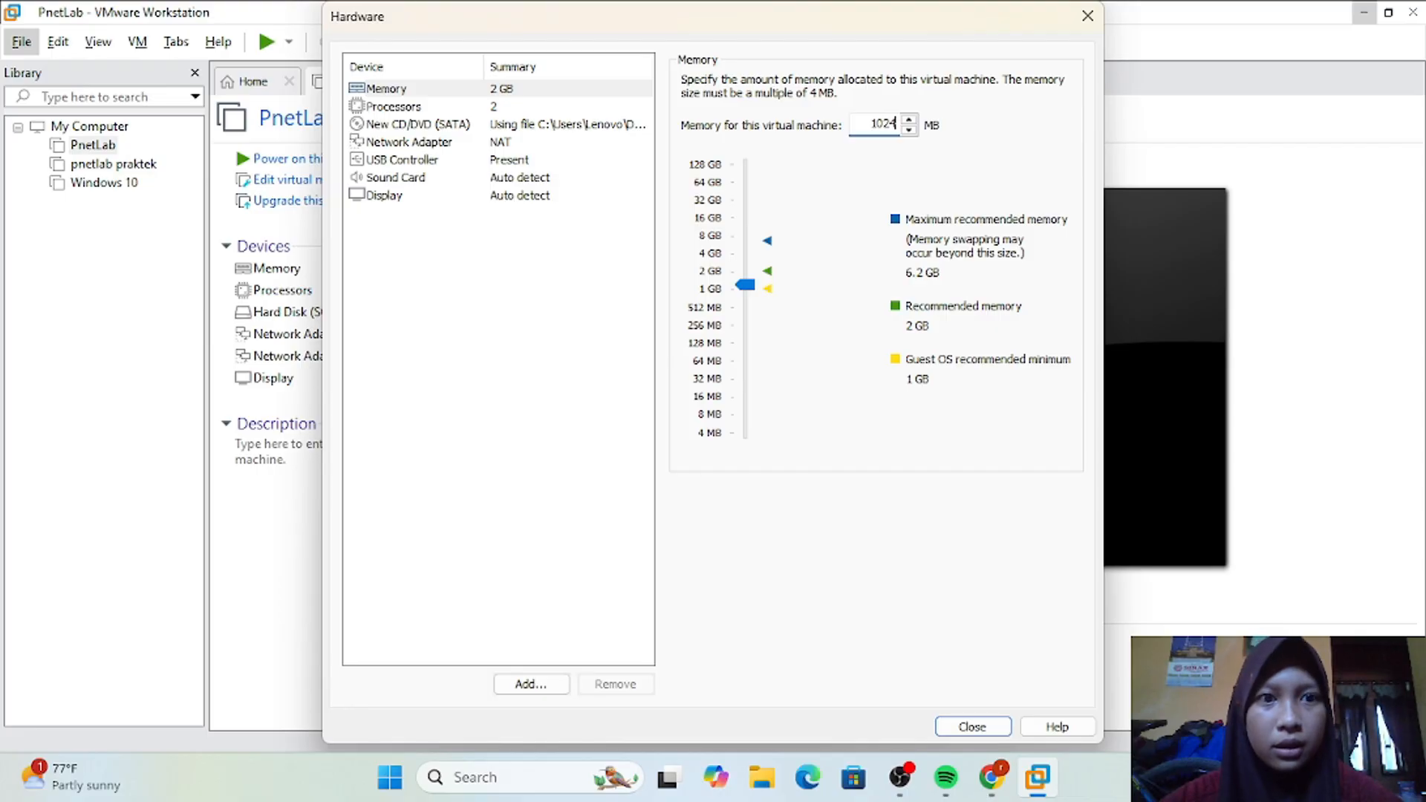
Step: Set the number of processors to 1 and close the hardware settings
click(572, 107)
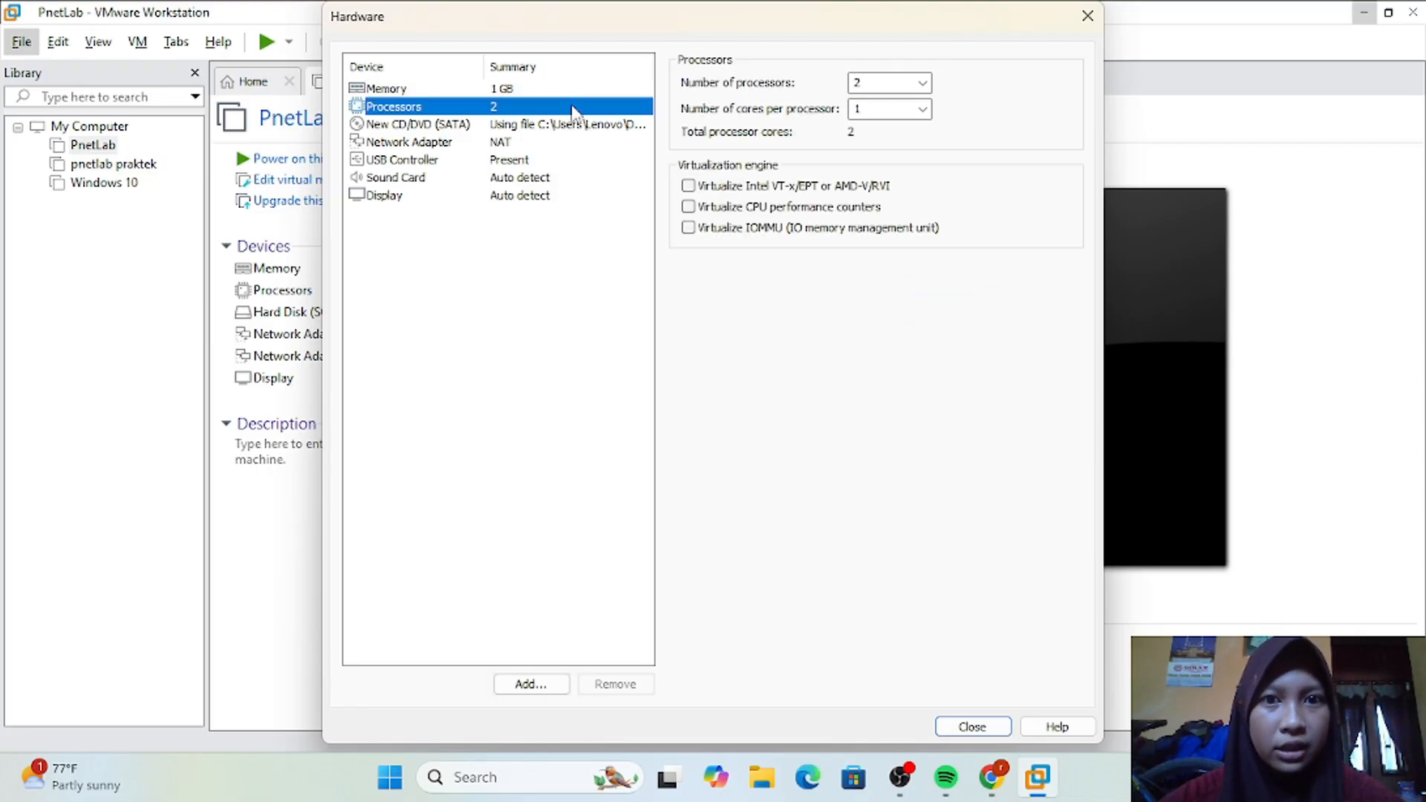
click(876, 82)
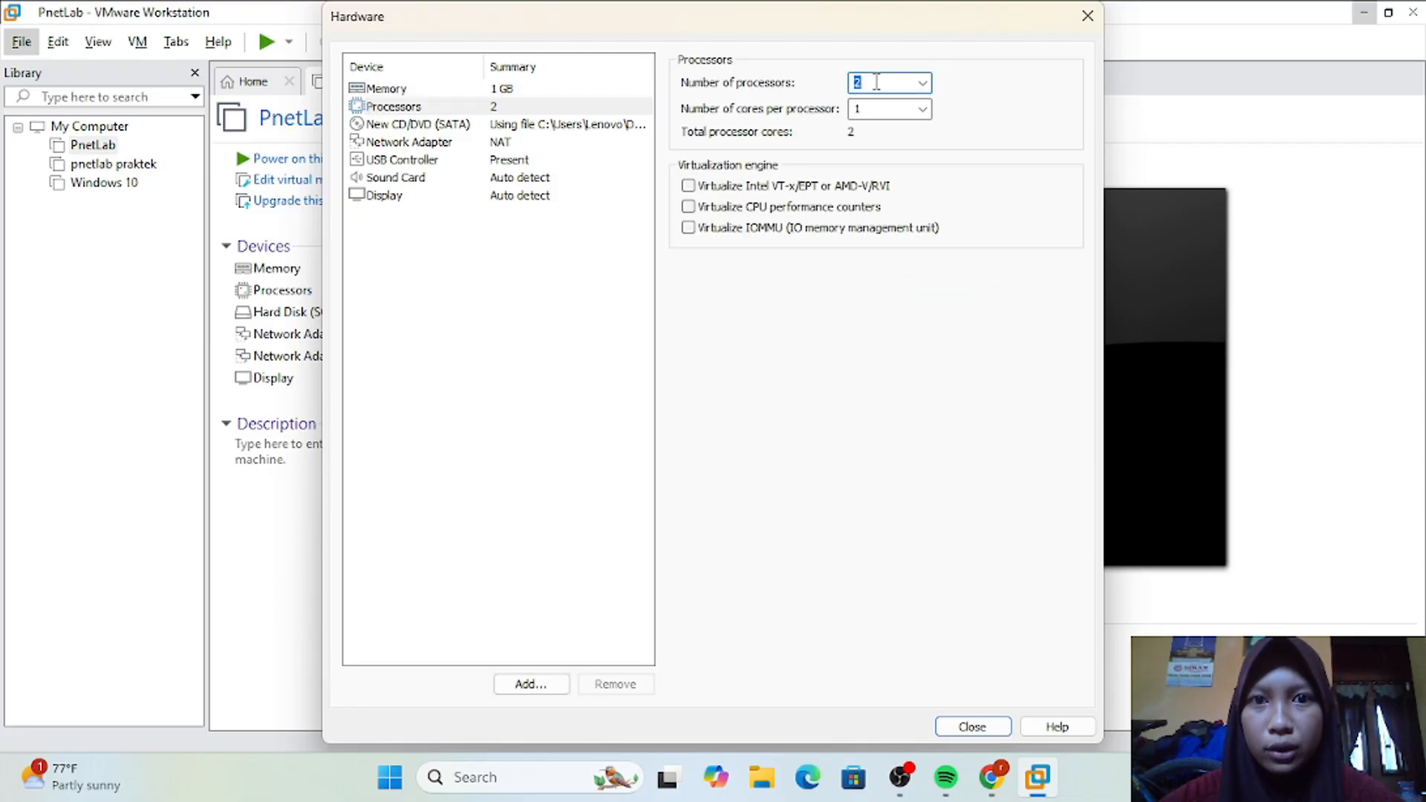
text(1)
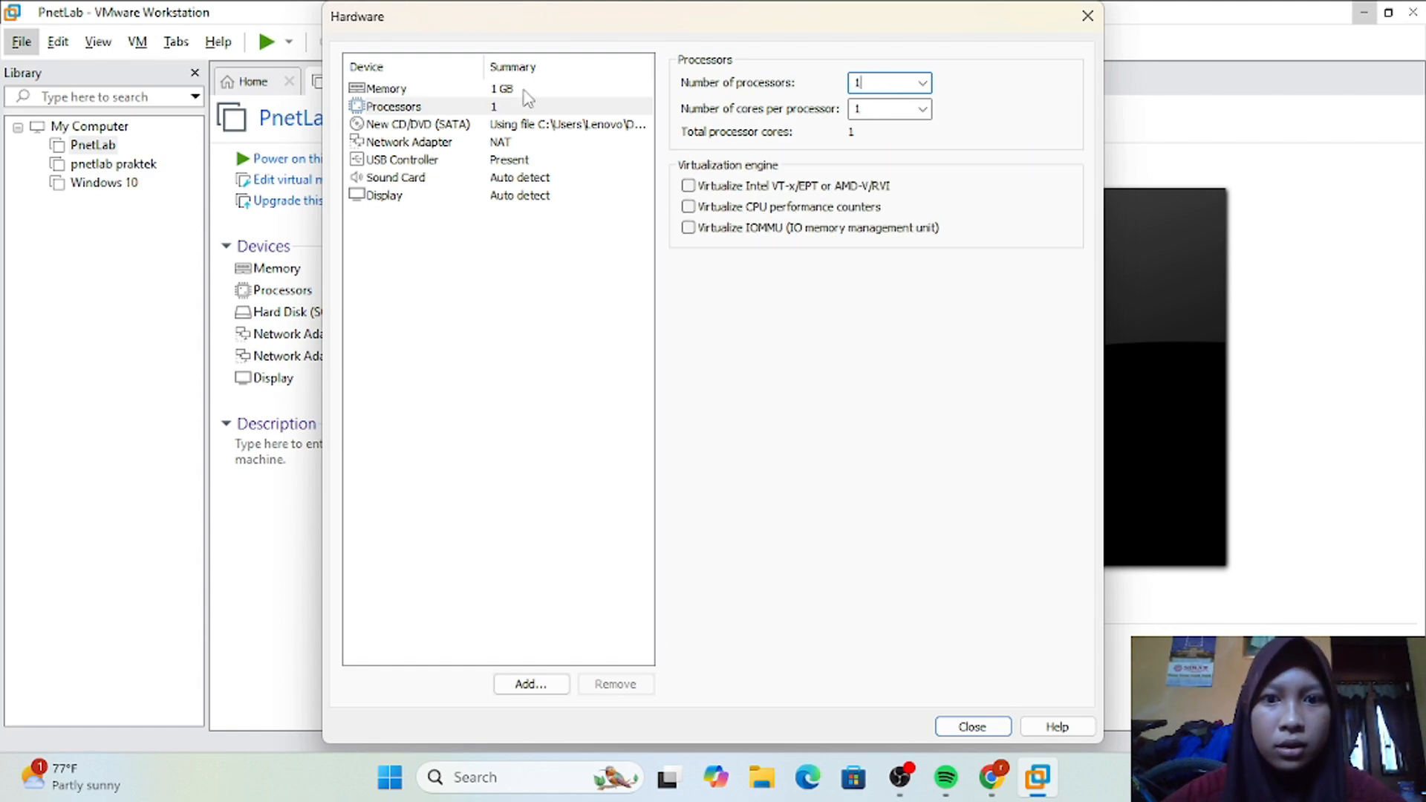
click(970, 727)
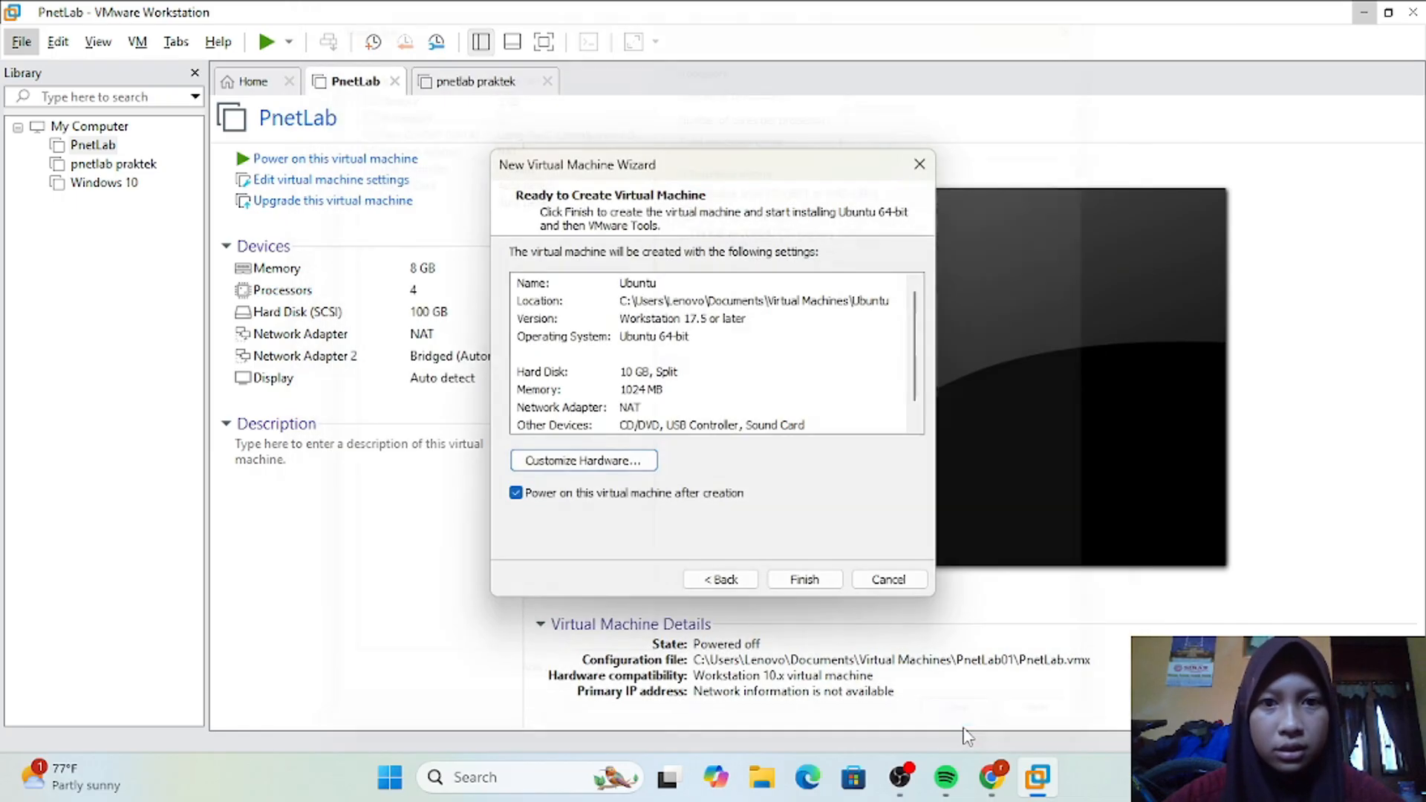
Step: Recheck the hardware settings and finish creating the Ubuntu virtual machine with power-on after creation enabled
click(633, 465)
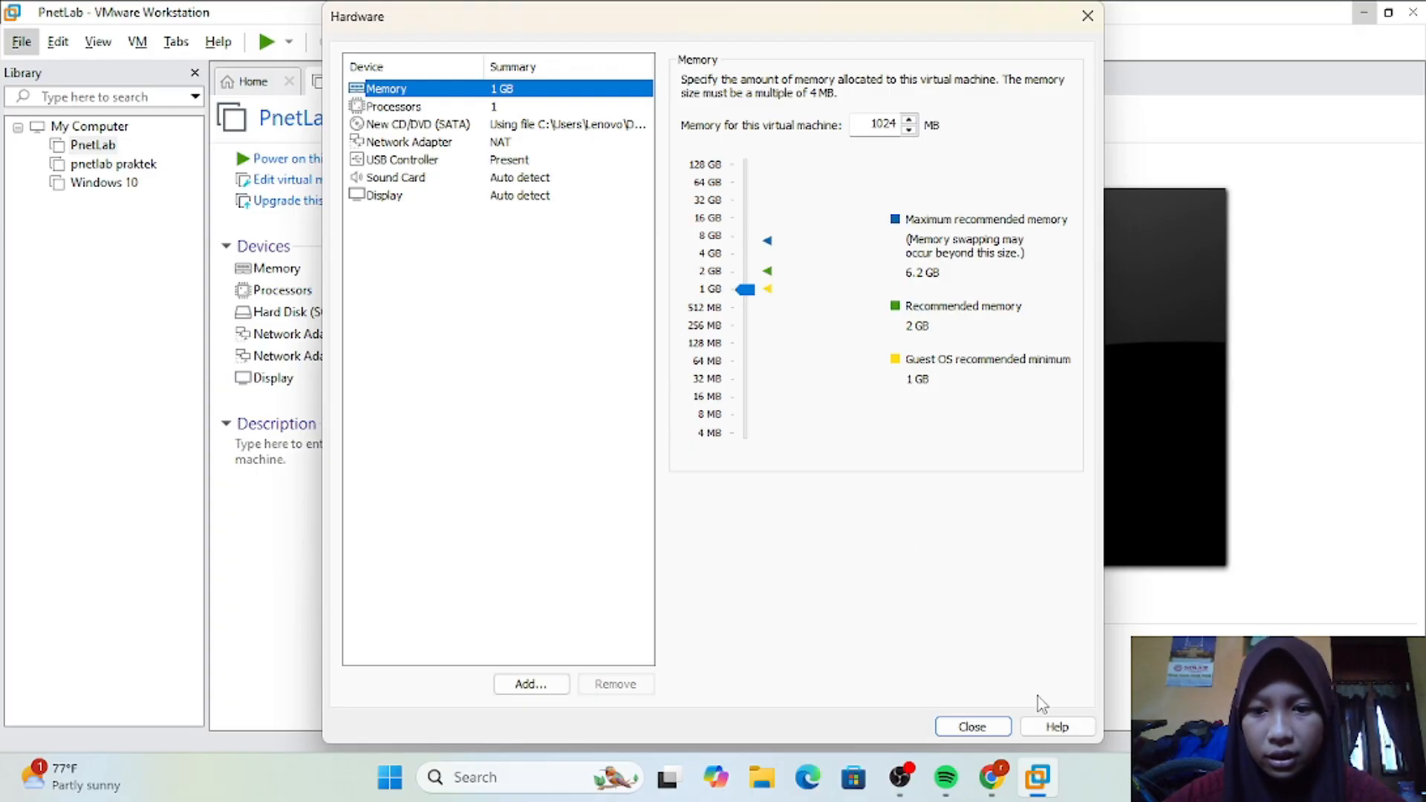
click(971, 727)
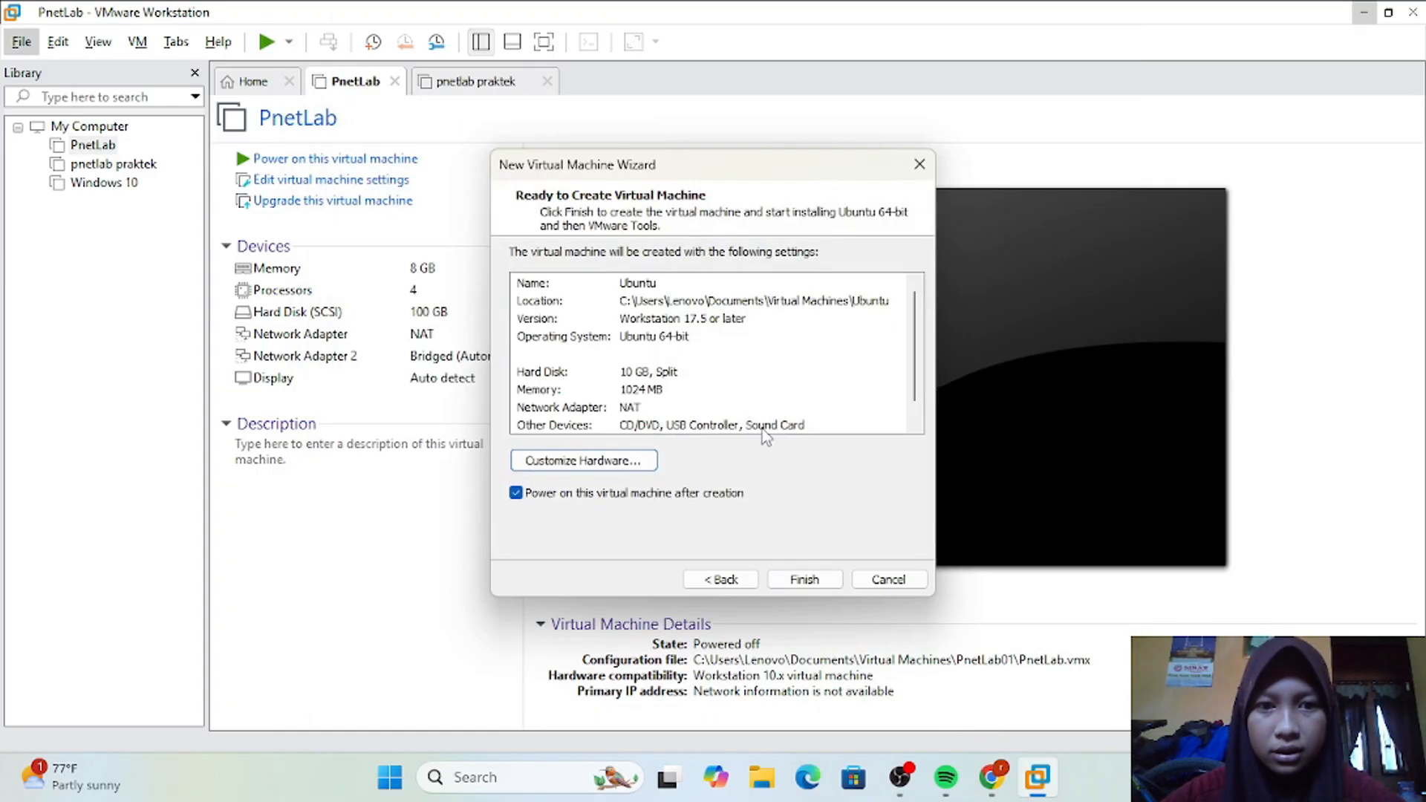
click(807, 580)
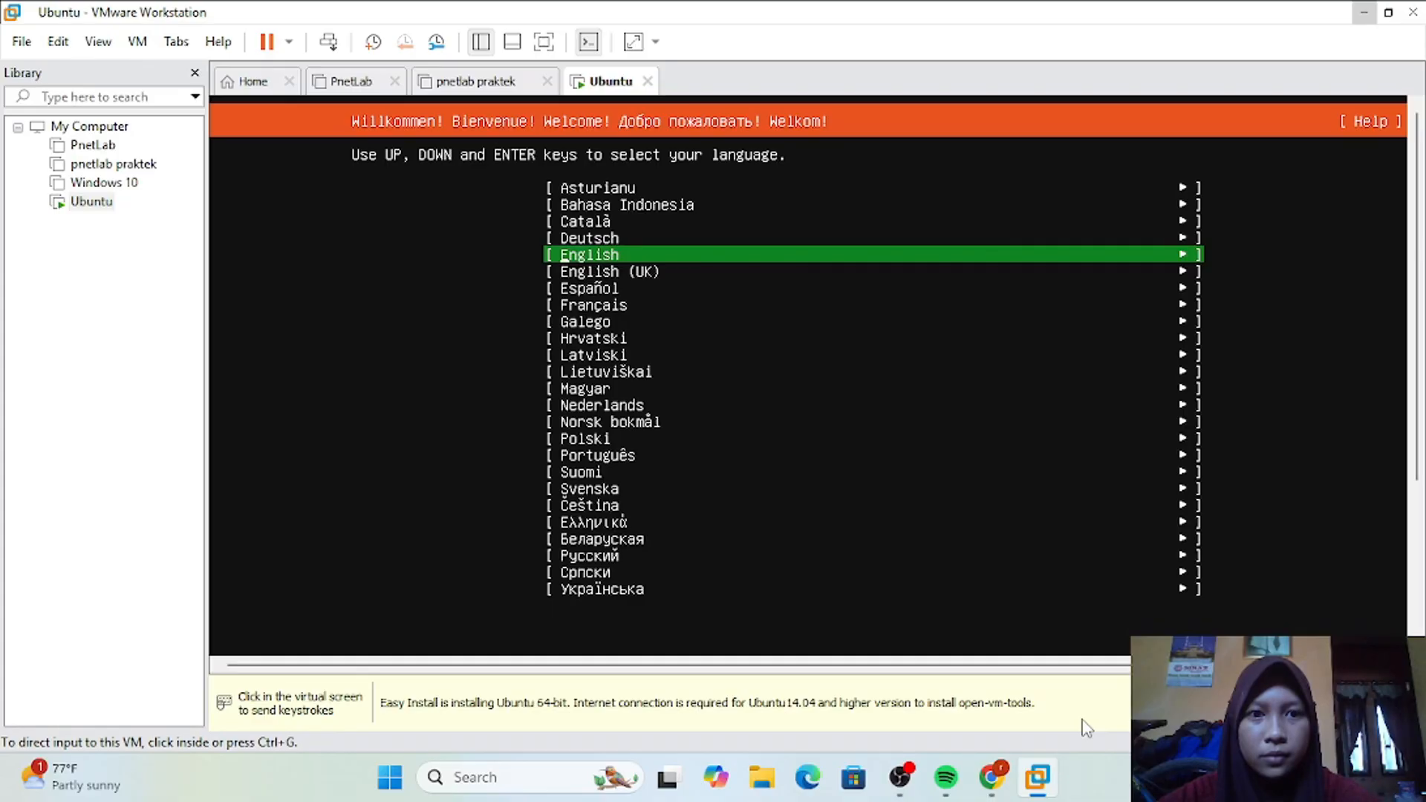
Step: Start the installation in English without updating the installer, and keep the English (US) keyboard layout and variant
click(1054, 594)
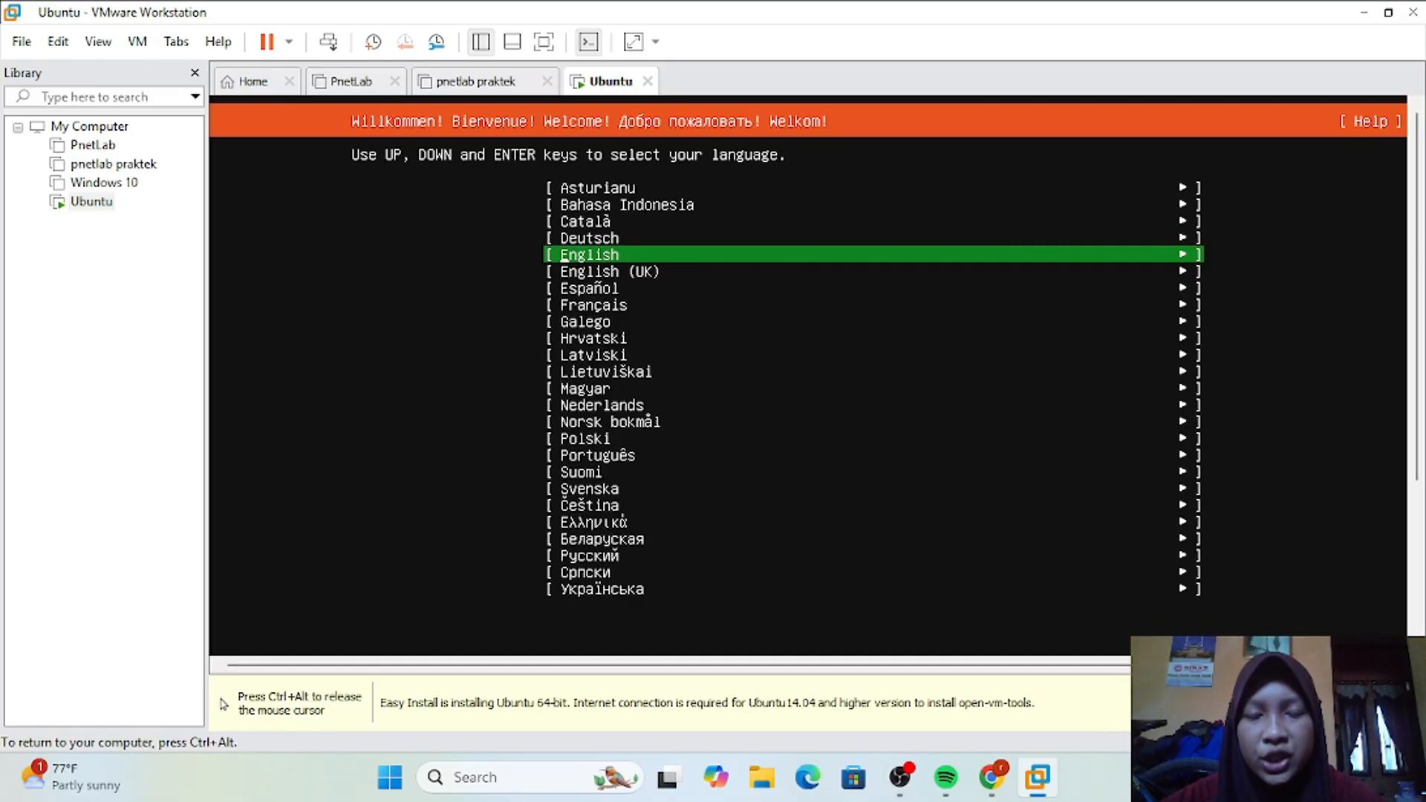
key(Return)
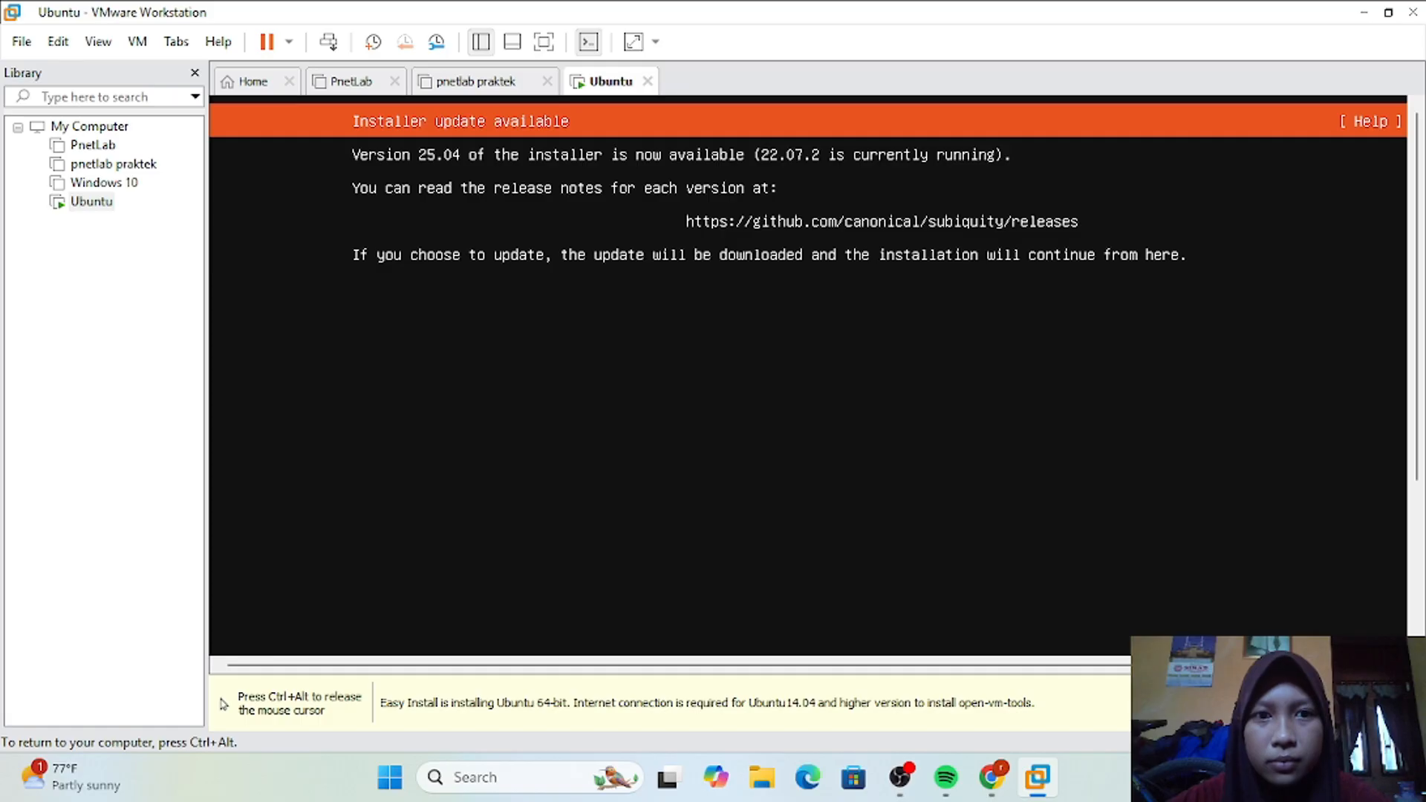
key(Return)
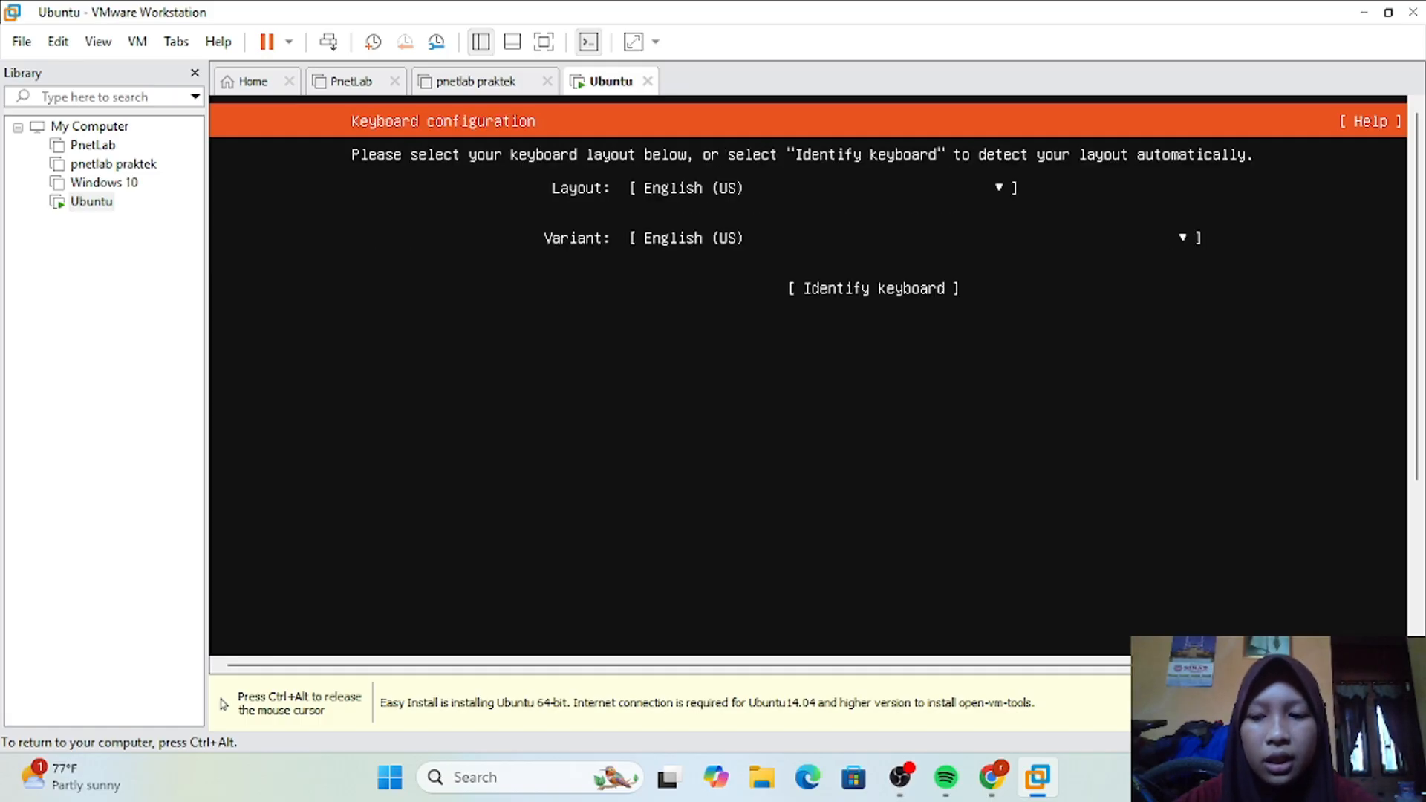
key(Return)
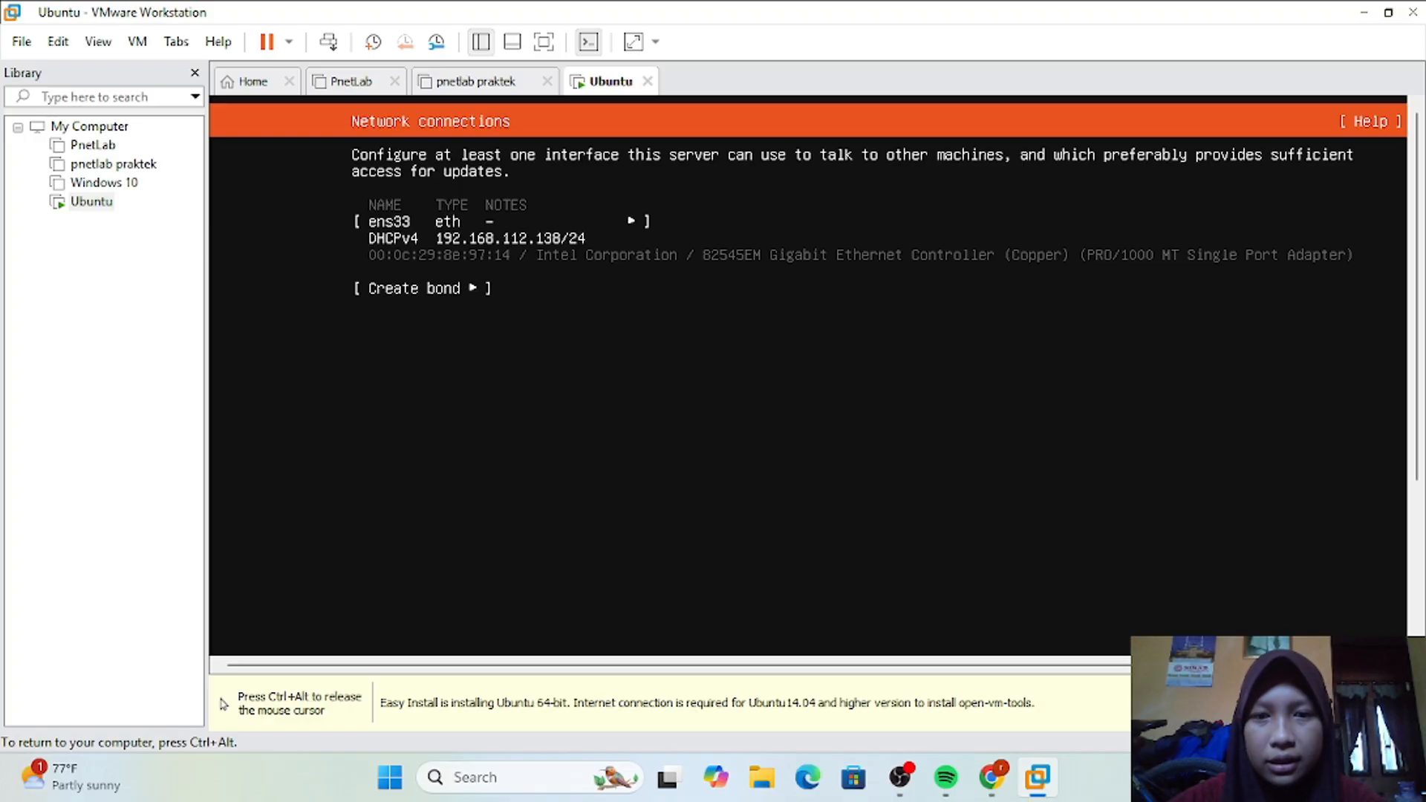
Step: Accept the DHCP network configuration on ens33, with a blank proxy address and the default Ubuntu archive mirror
key(Return)
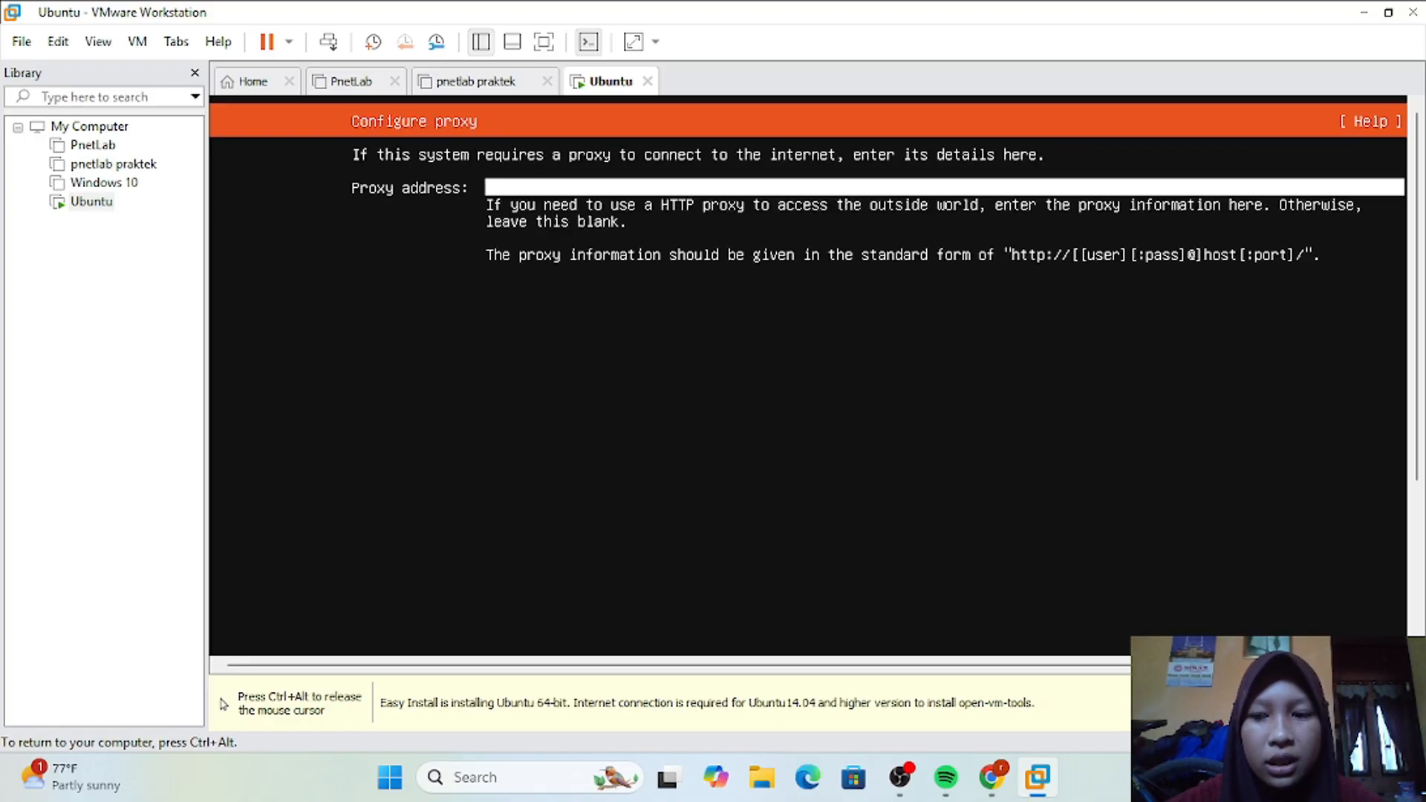
key(Return)
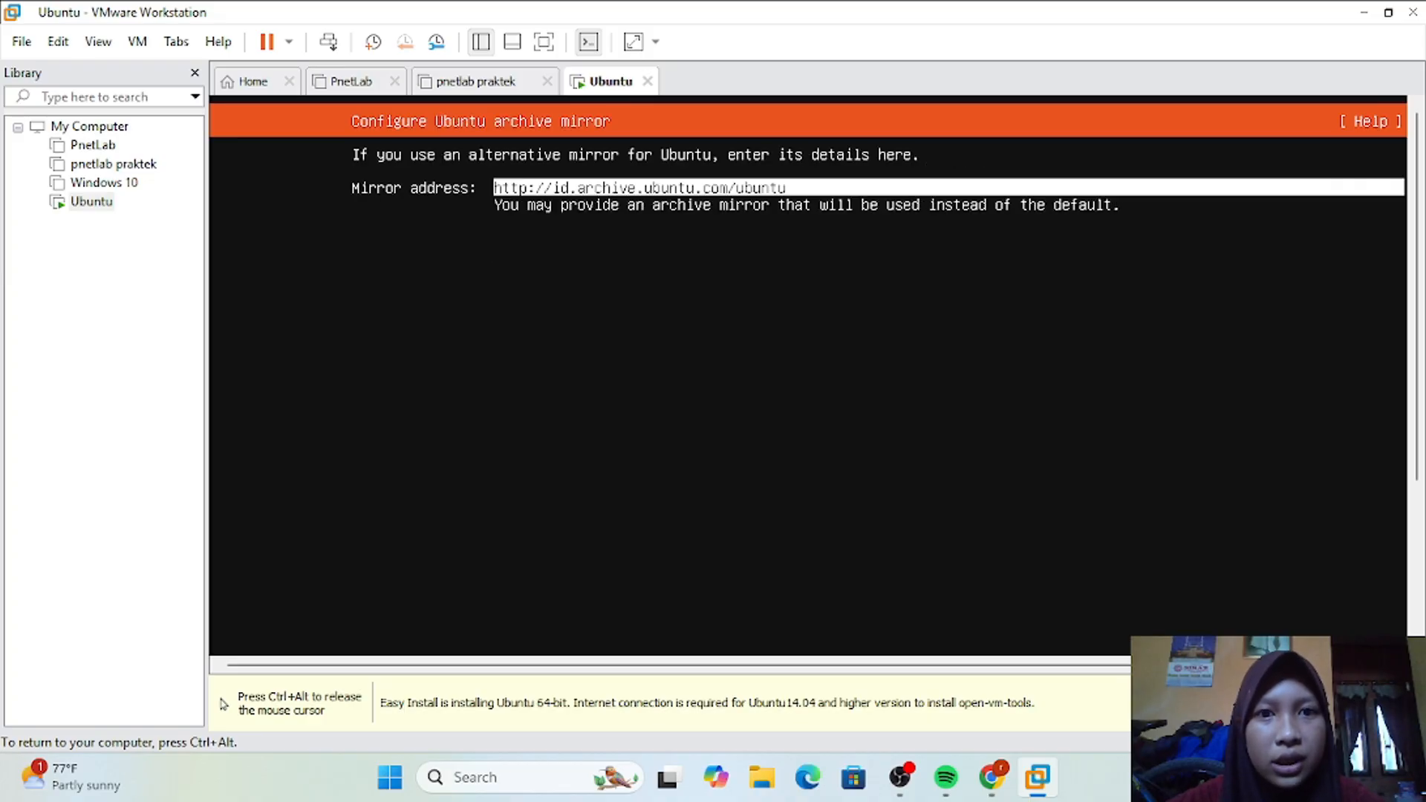
key(Return)
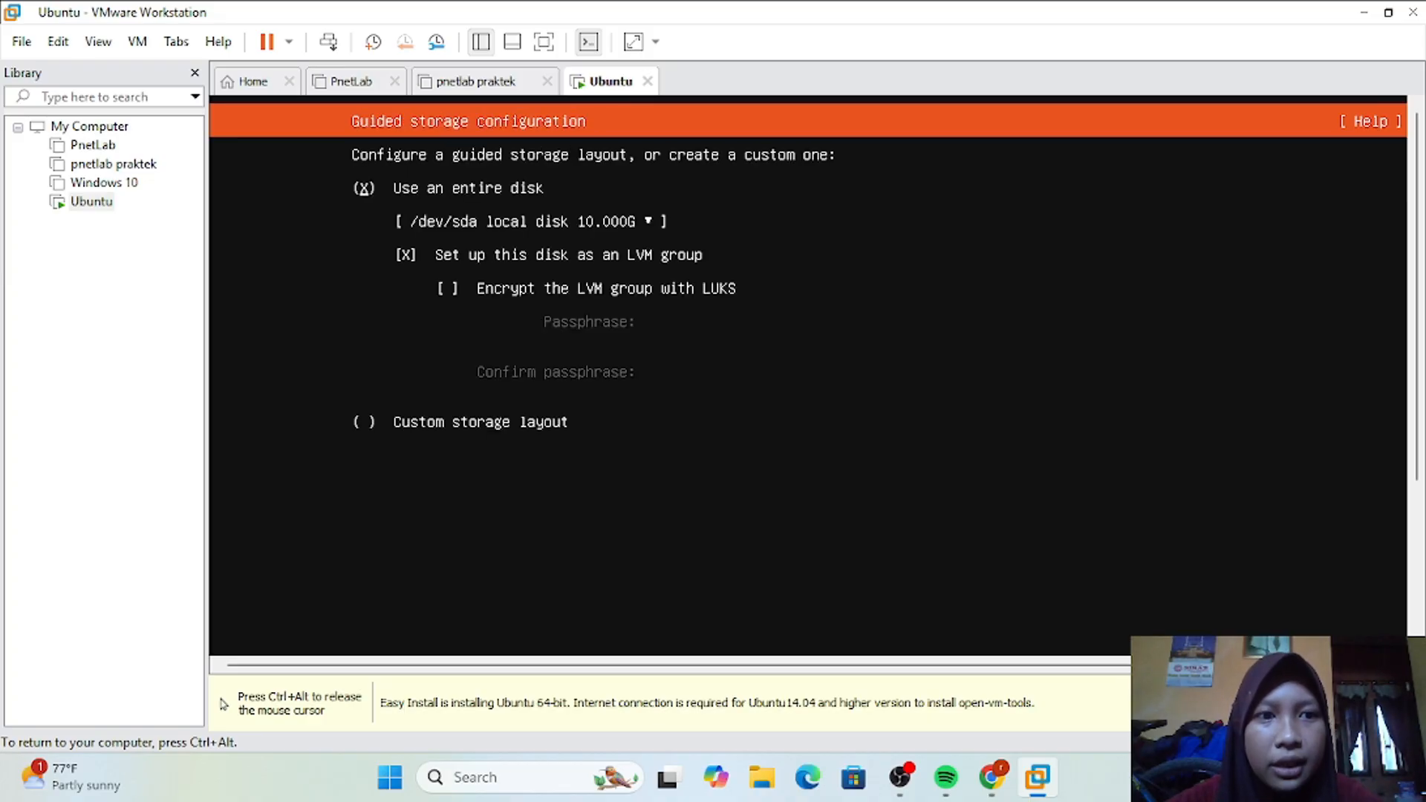
Step: Accept the guided storage layout using the entire /dev/sda disk as an unencrypted LVM group, and confirm the destructive formatting
key(Tab)
key(Tab)
key(Tab)
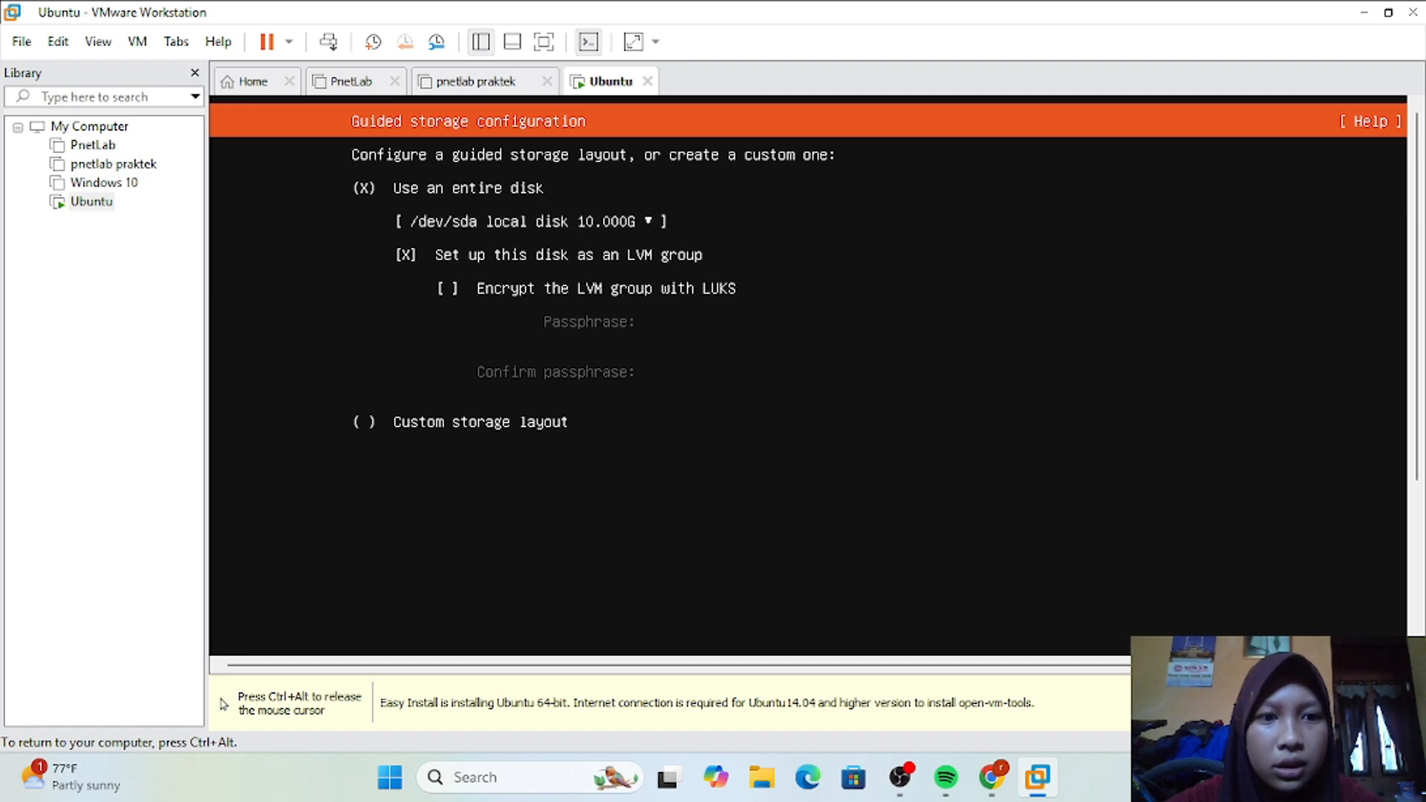
key(Return)
key(Return)
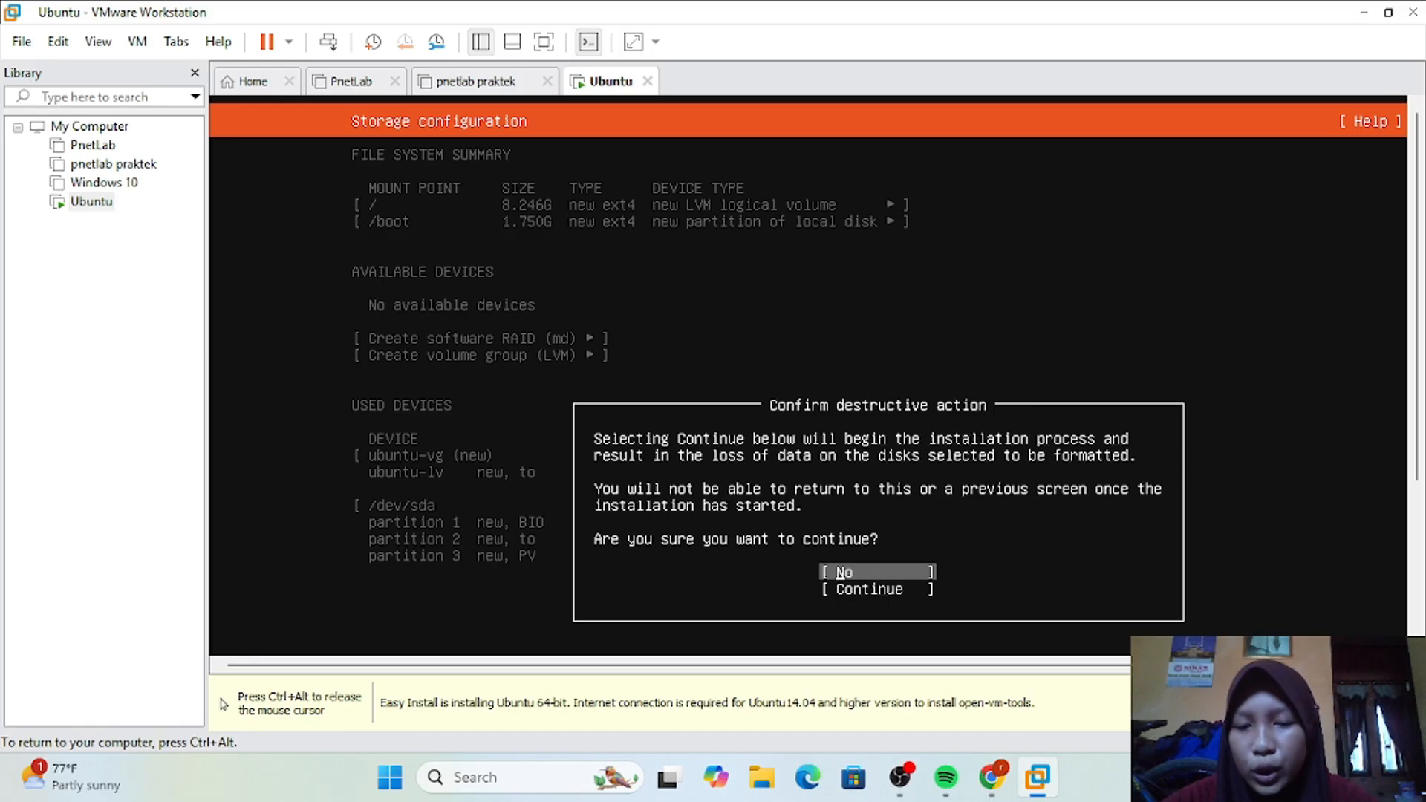
key(Down)
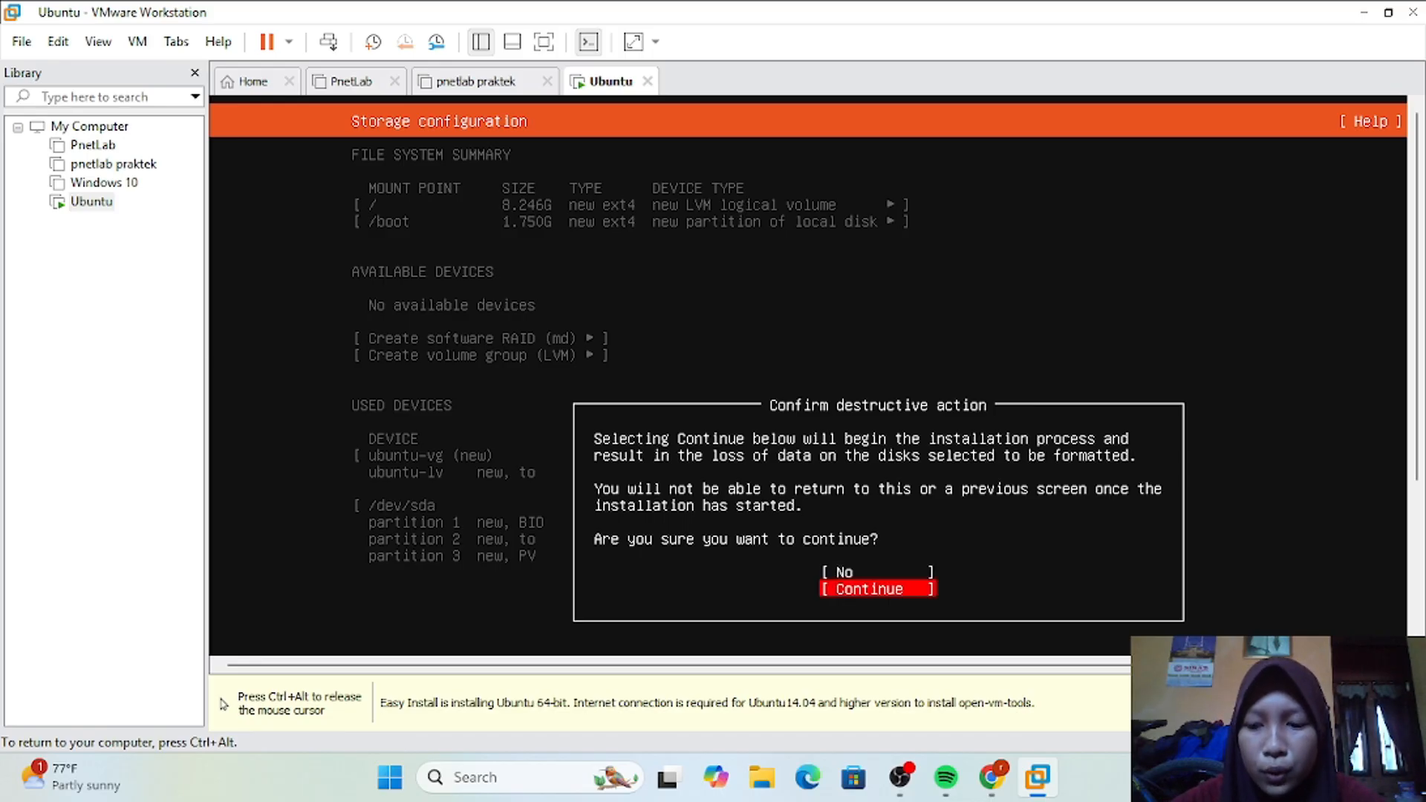
key(Return)
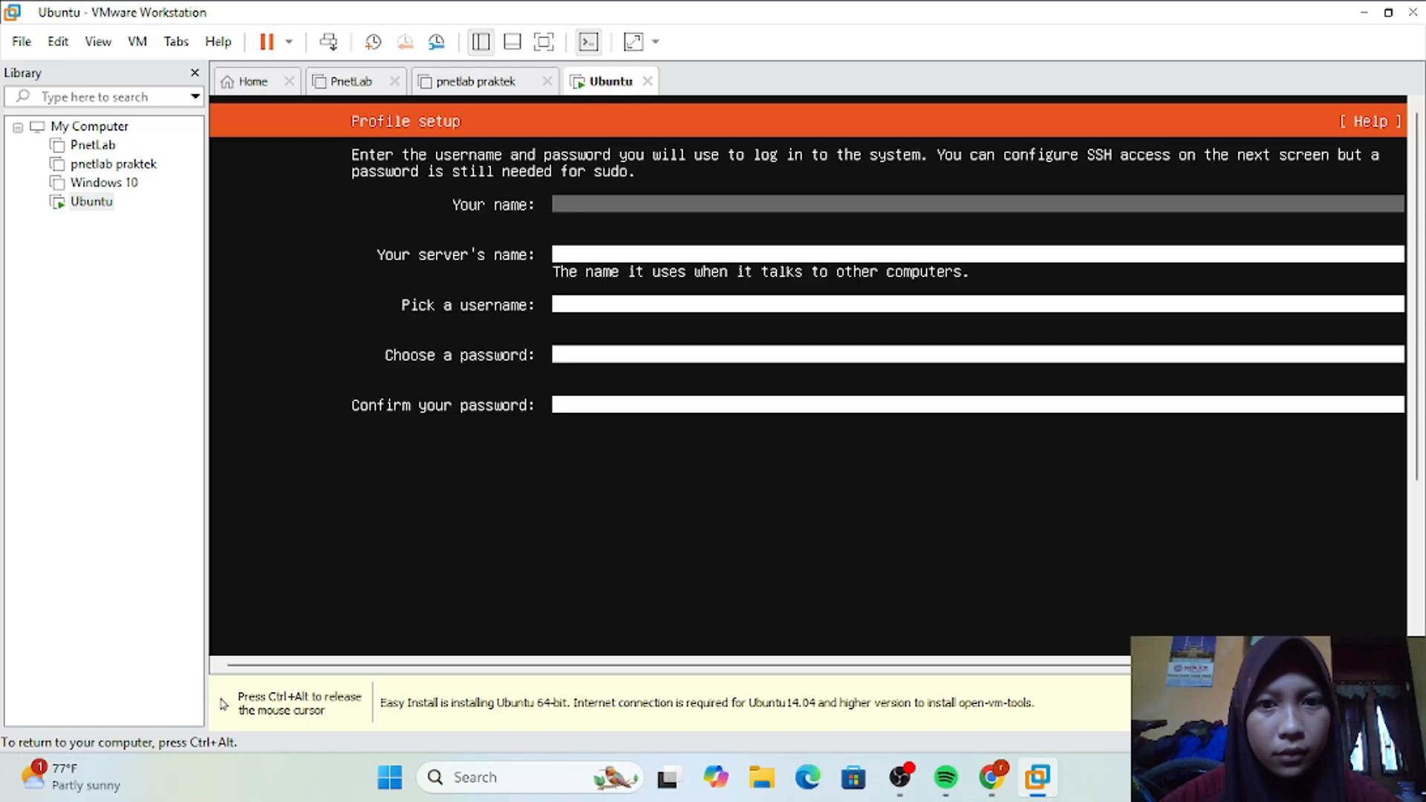
Step: Fill in the profile setup with the user's full name, the server name ubuntu and the account username
text(d)
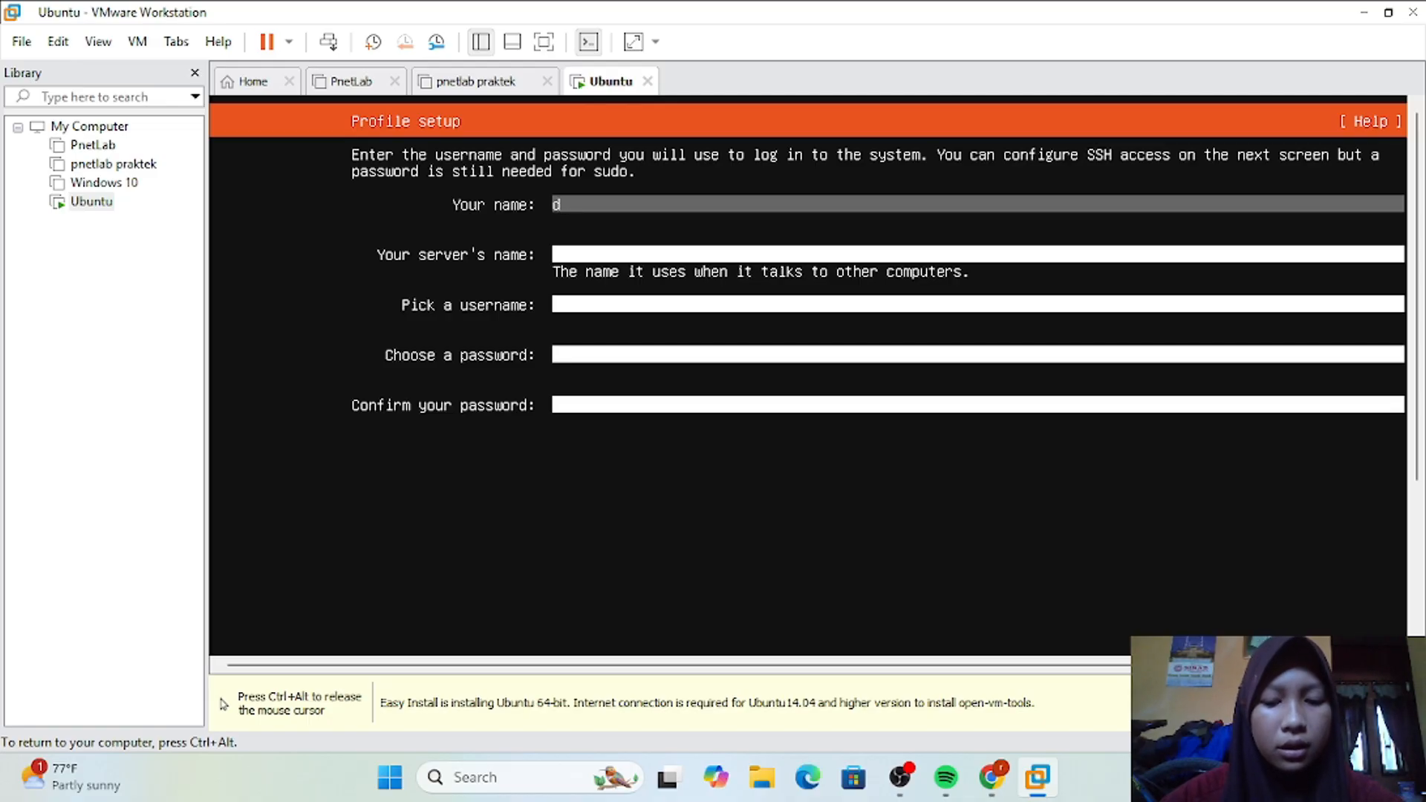
text(iarra r)
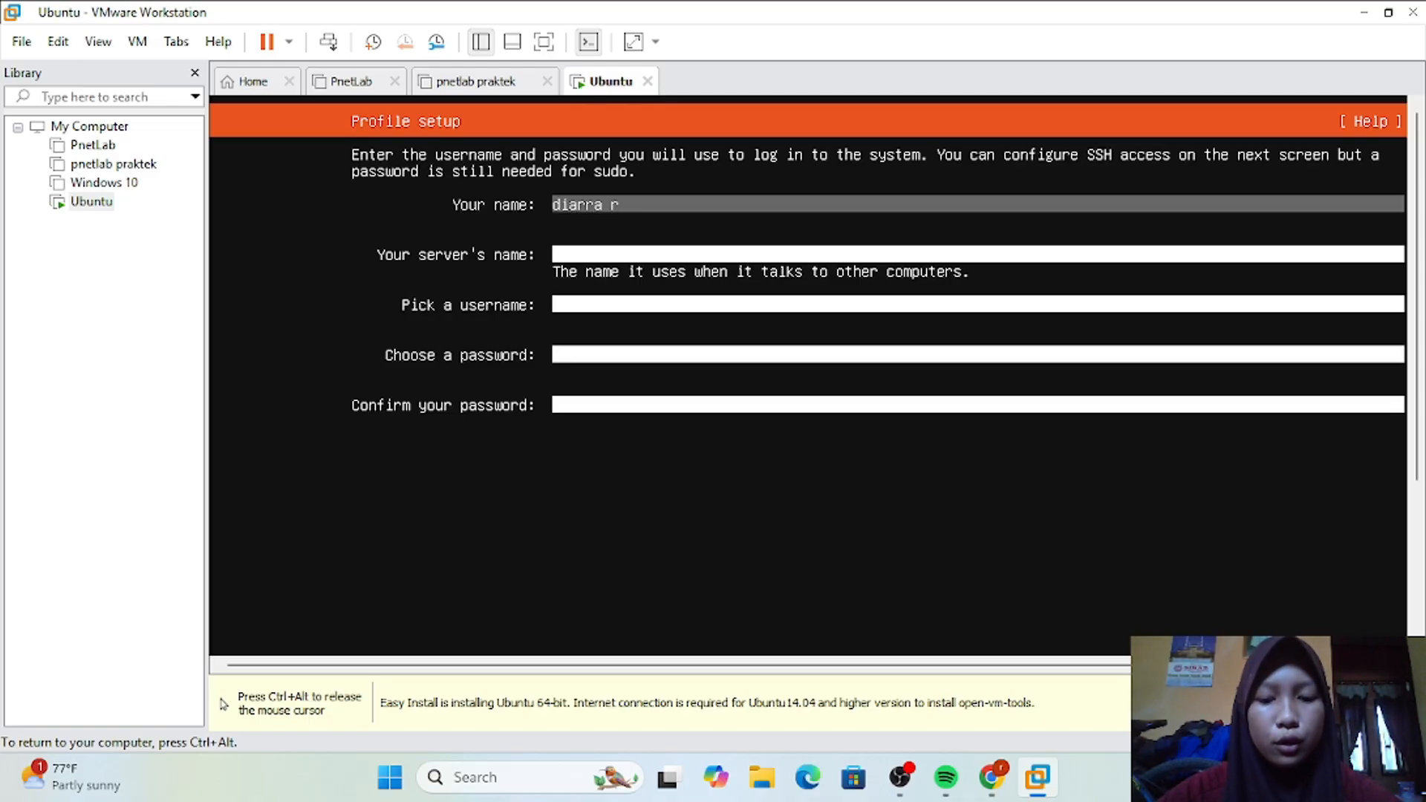
text(osmaida)
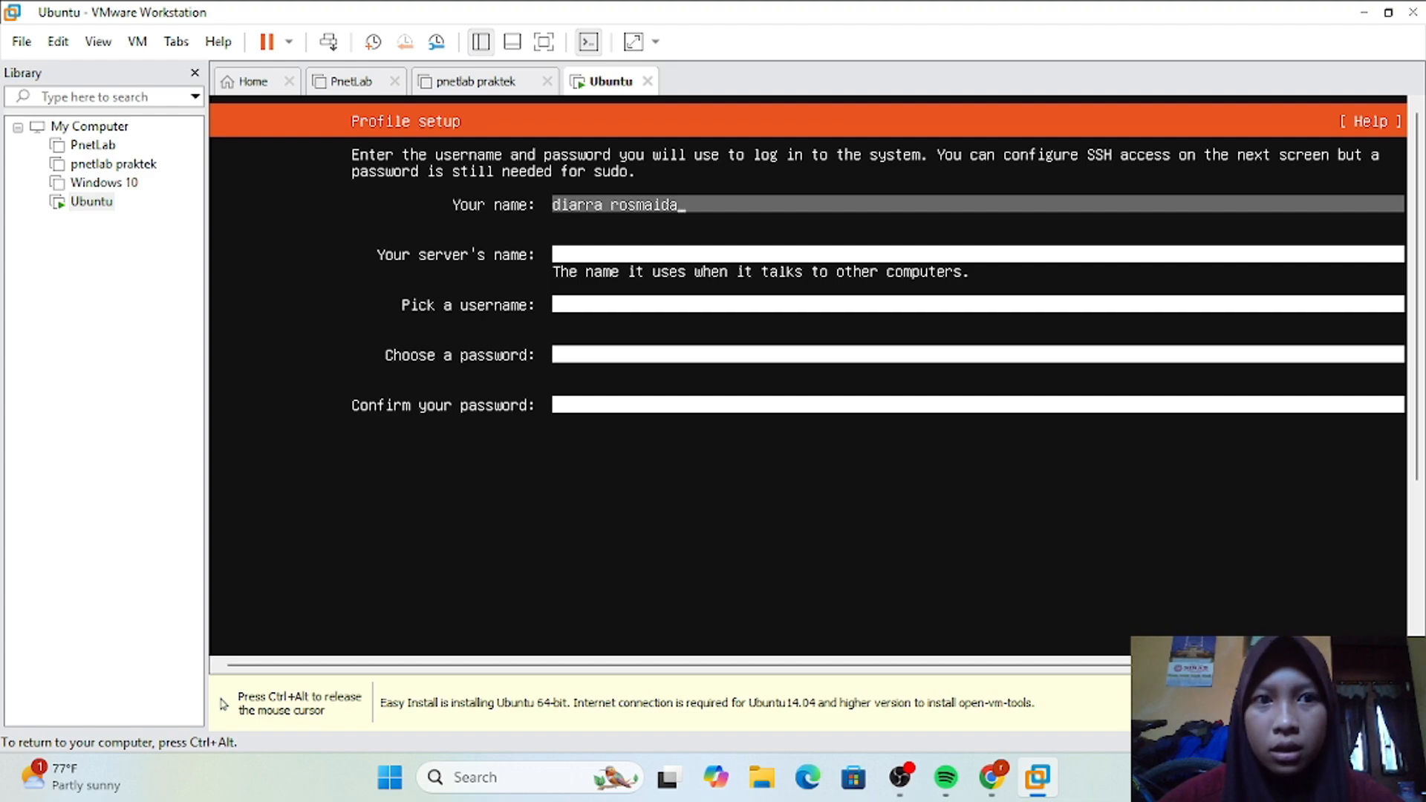
key(Tab)
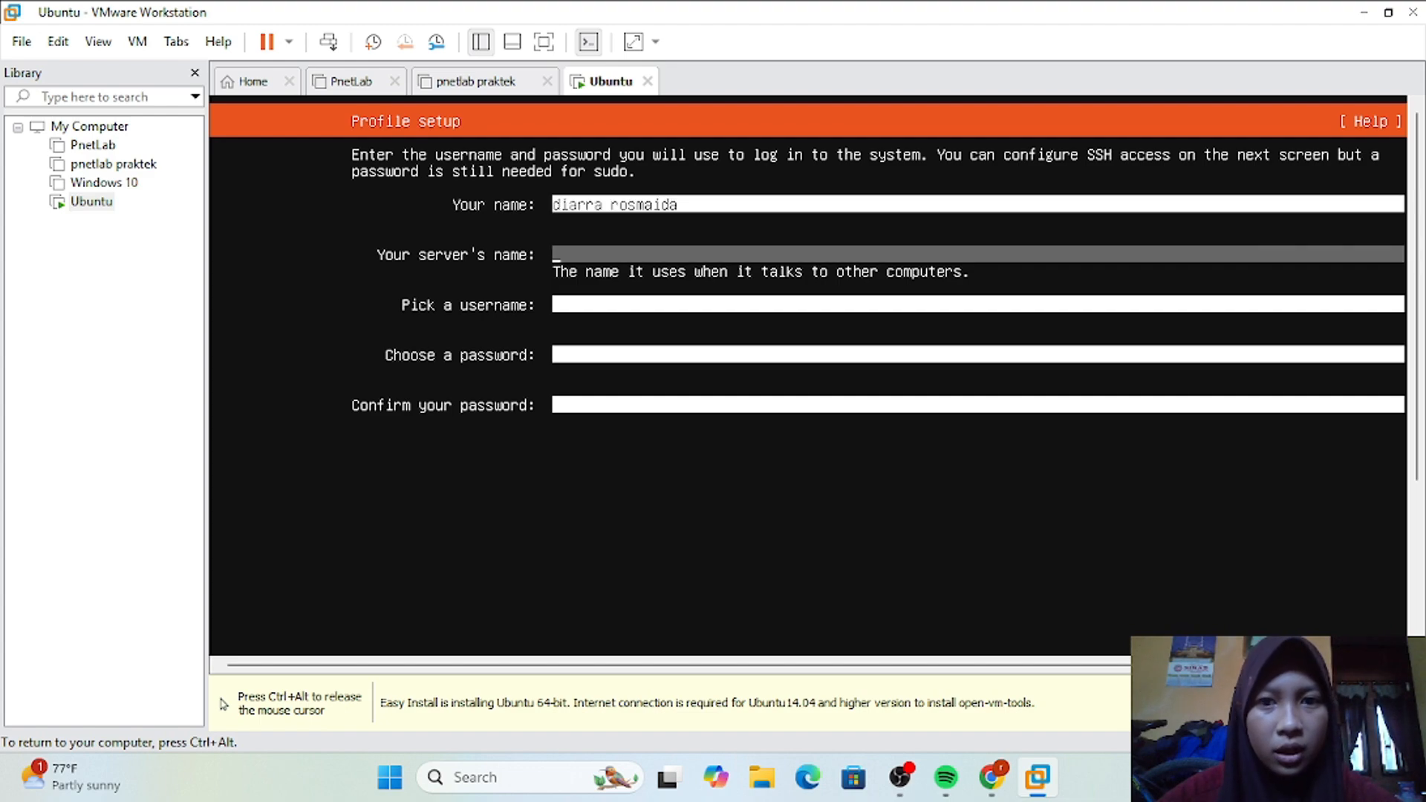
text(ubuntu)
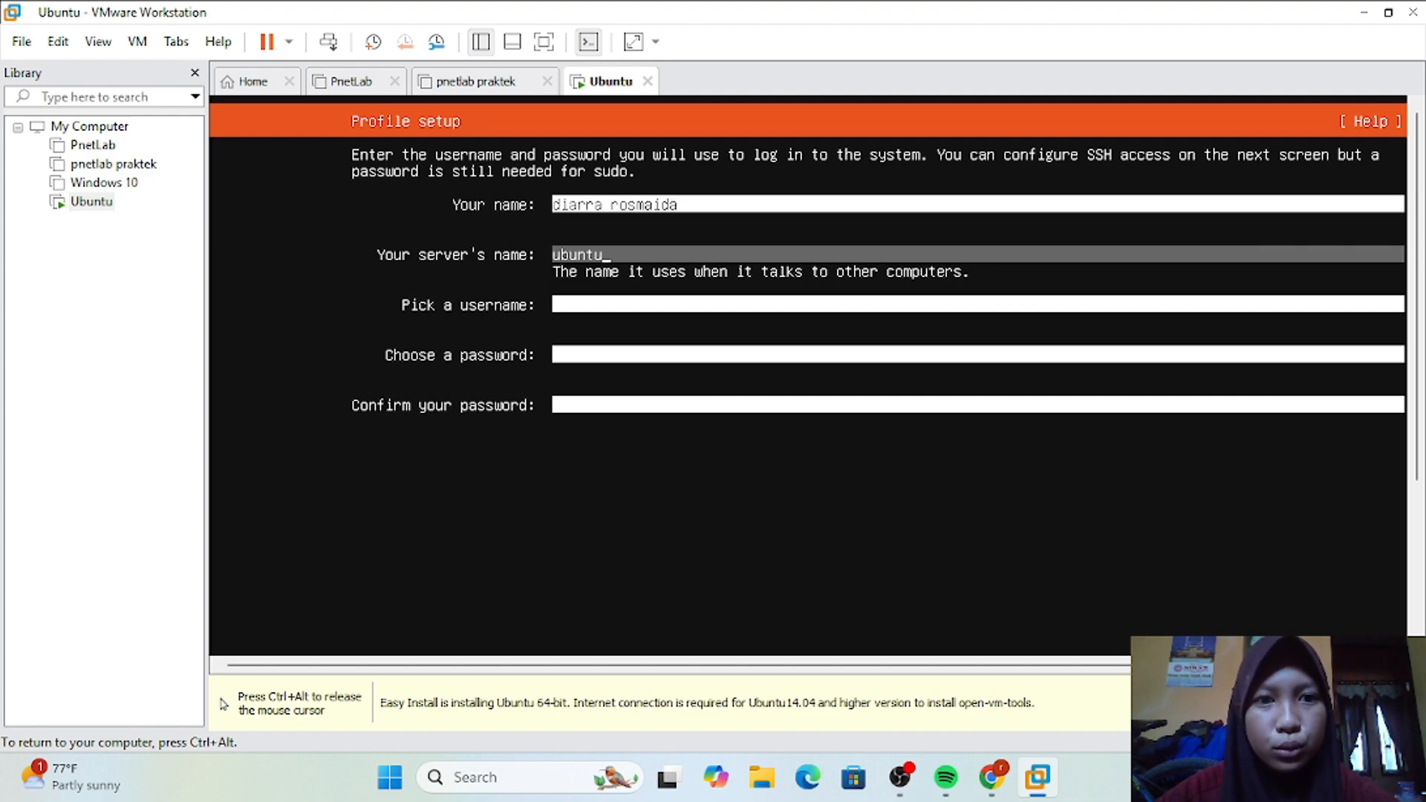
key(Tab)
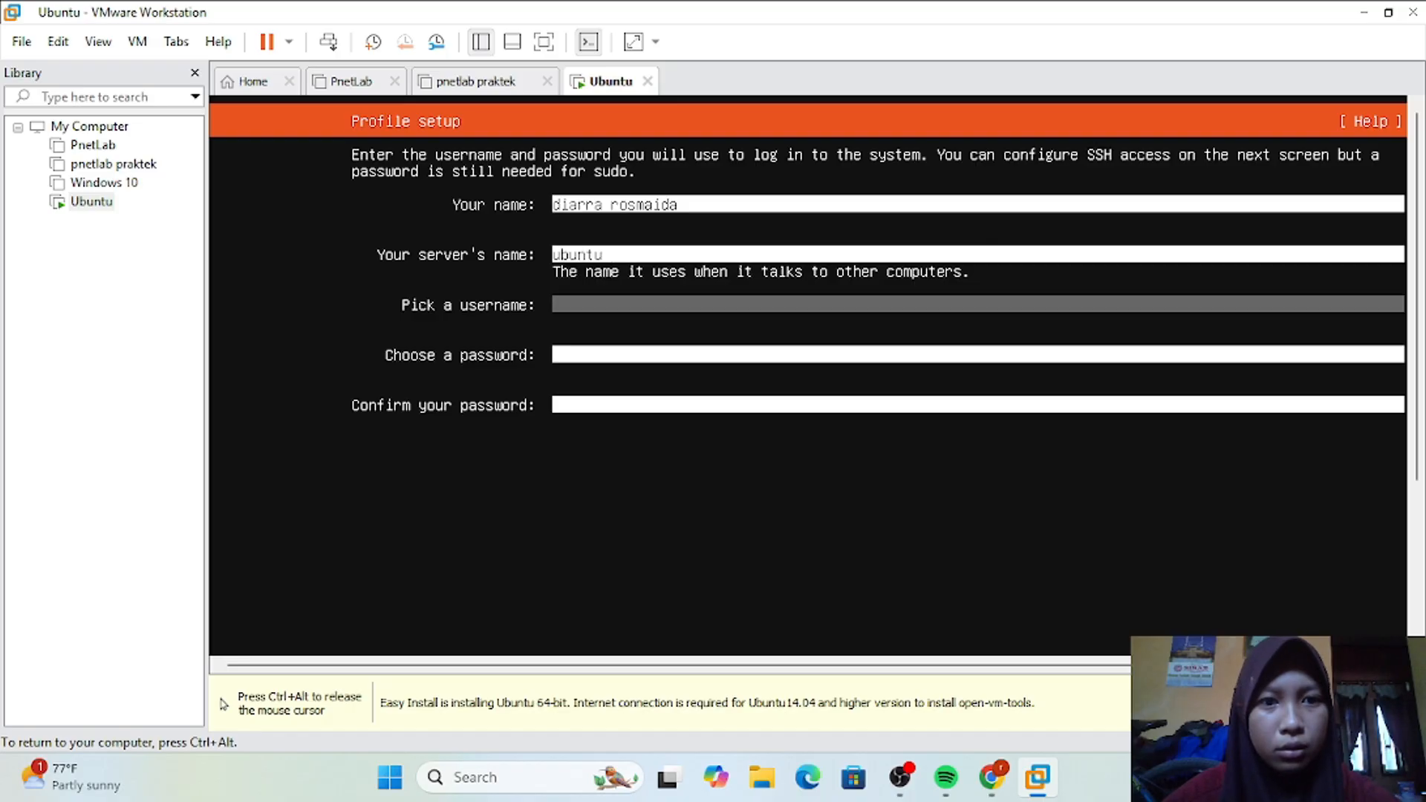
text(diarra)
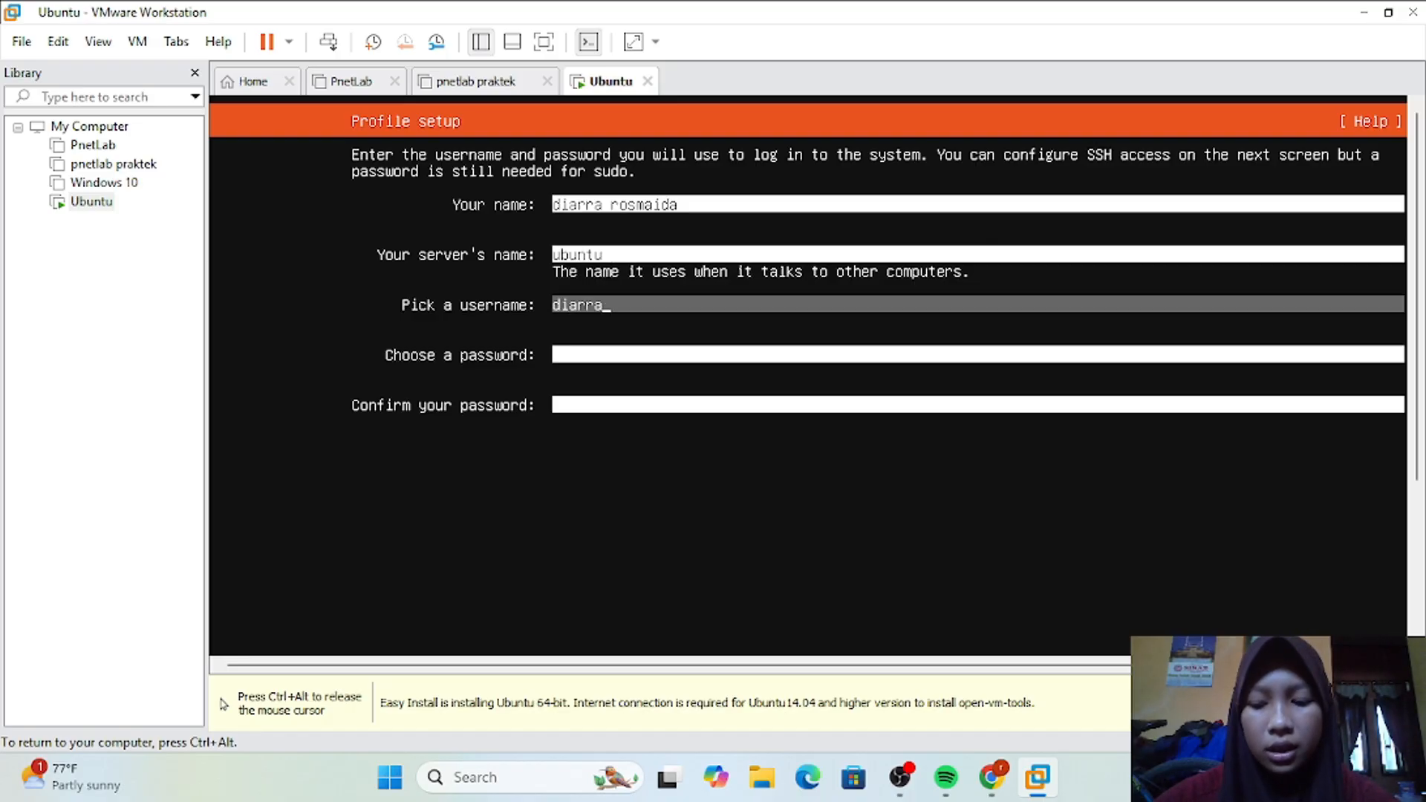
key(Tab)
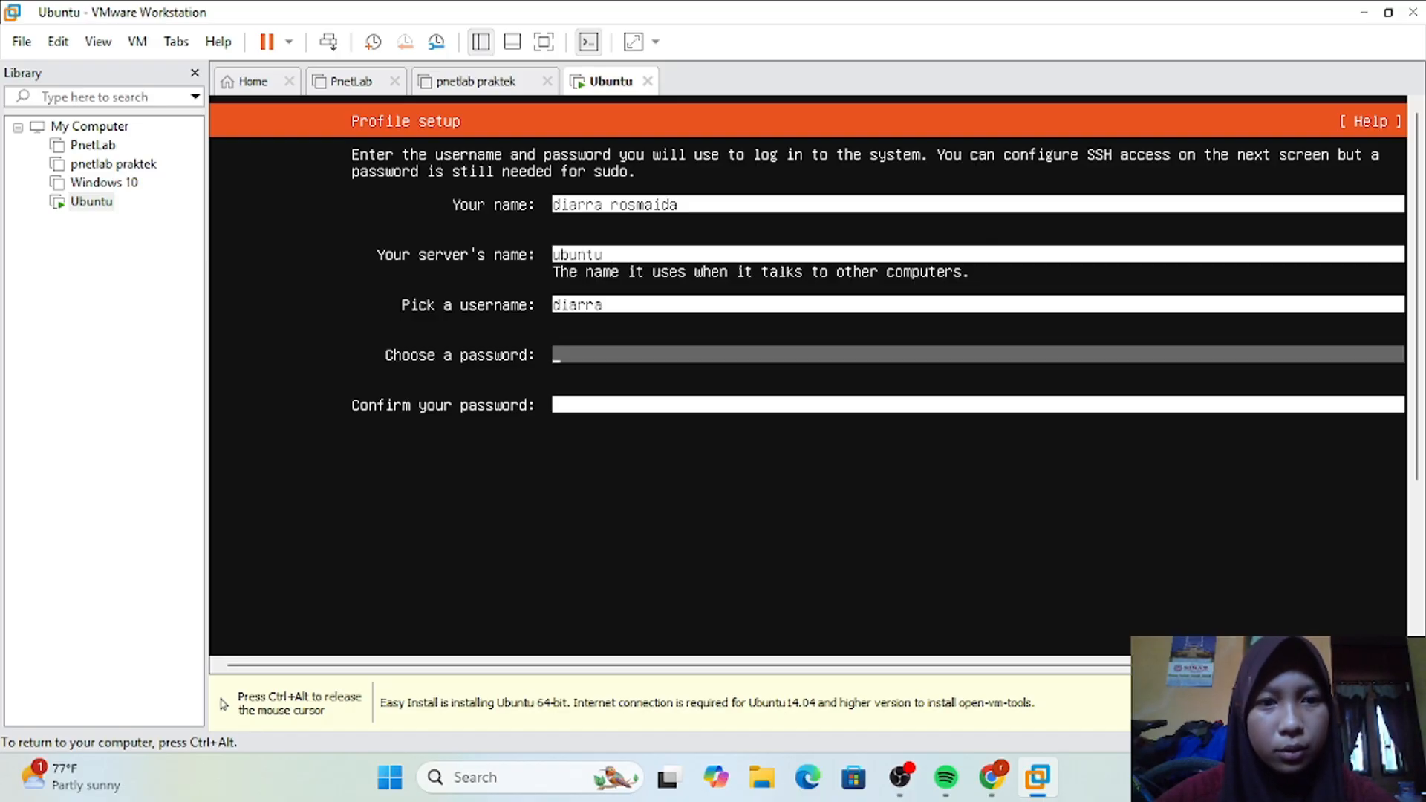
Step: Enter and confirm the account password, and submit the profile setup
text(******)
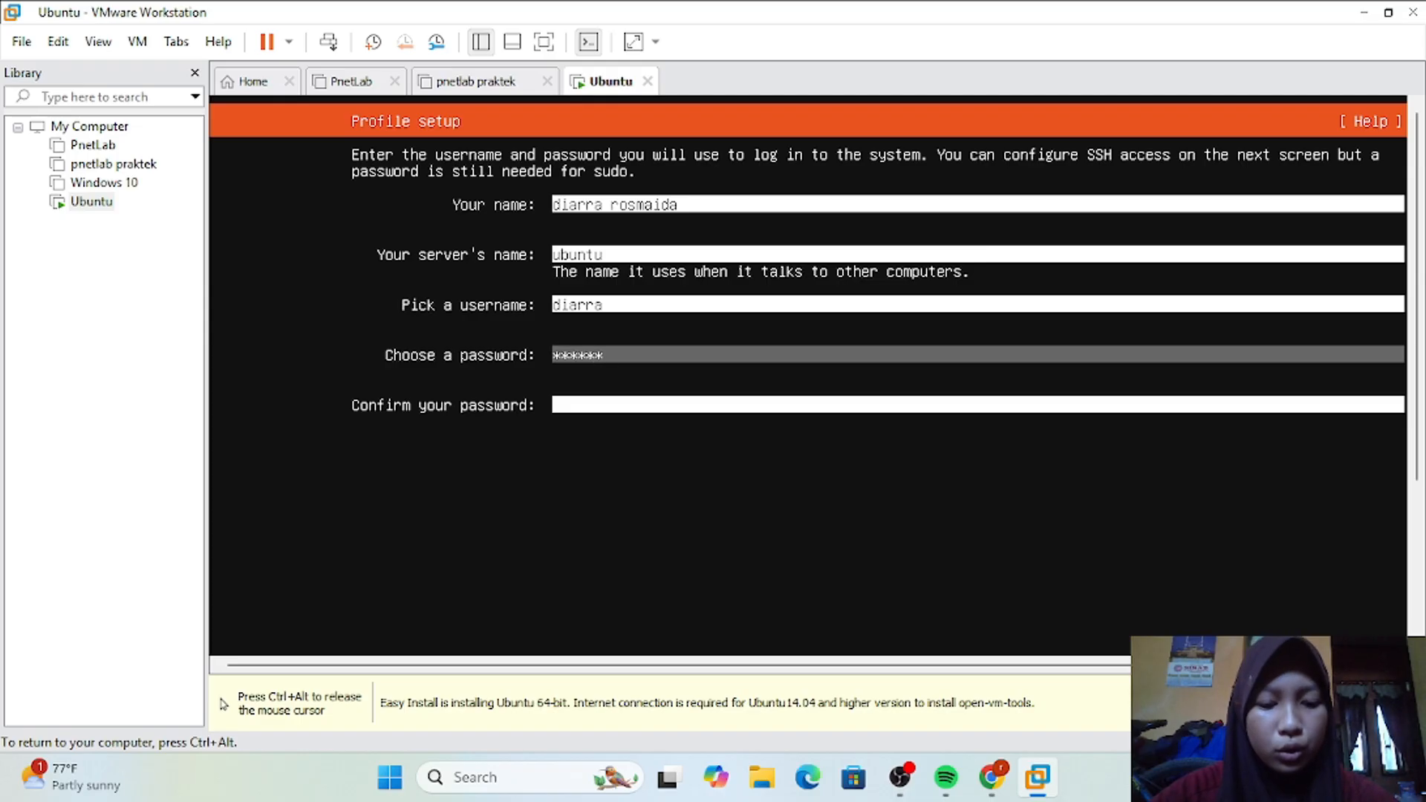
key(Tab)
text(**)
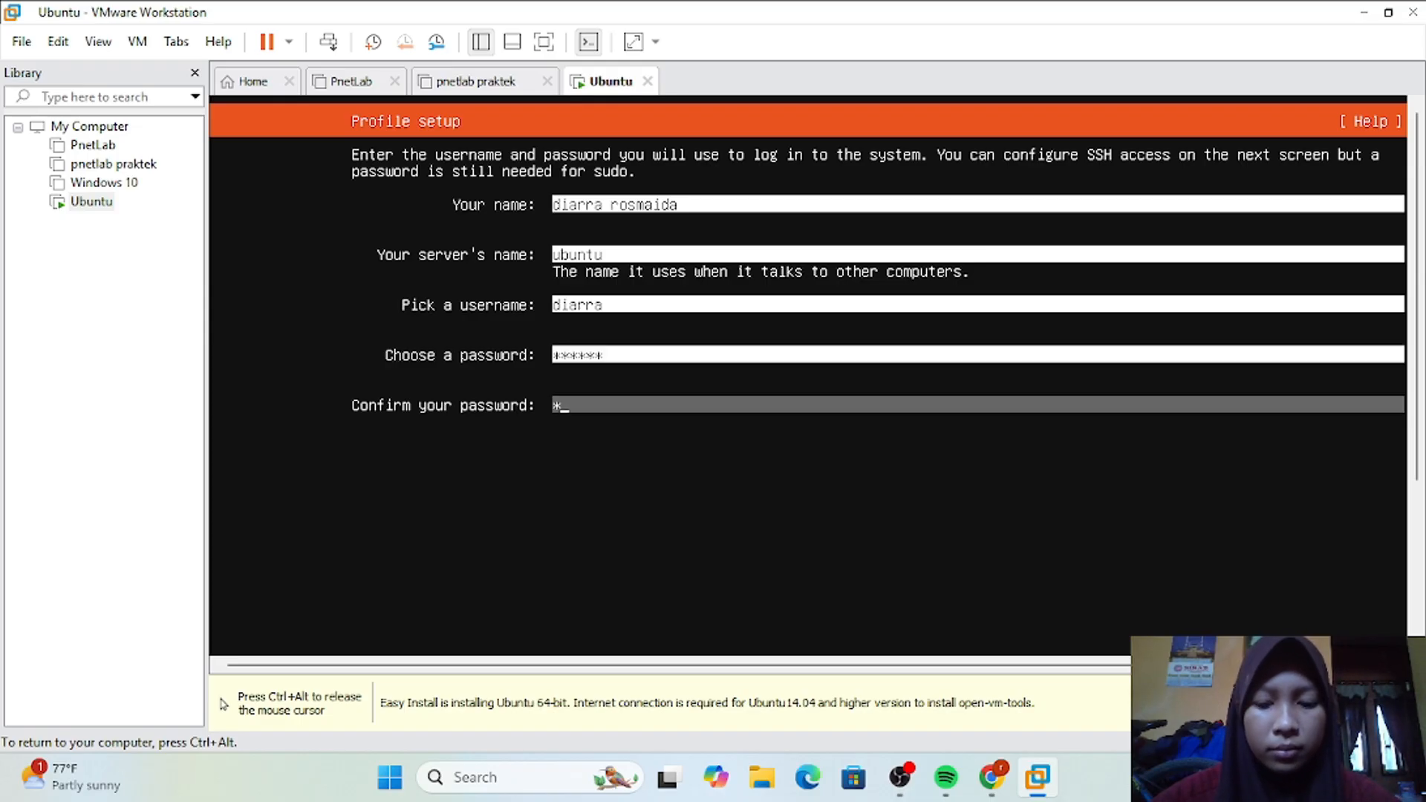
text(****)
key(Tab)
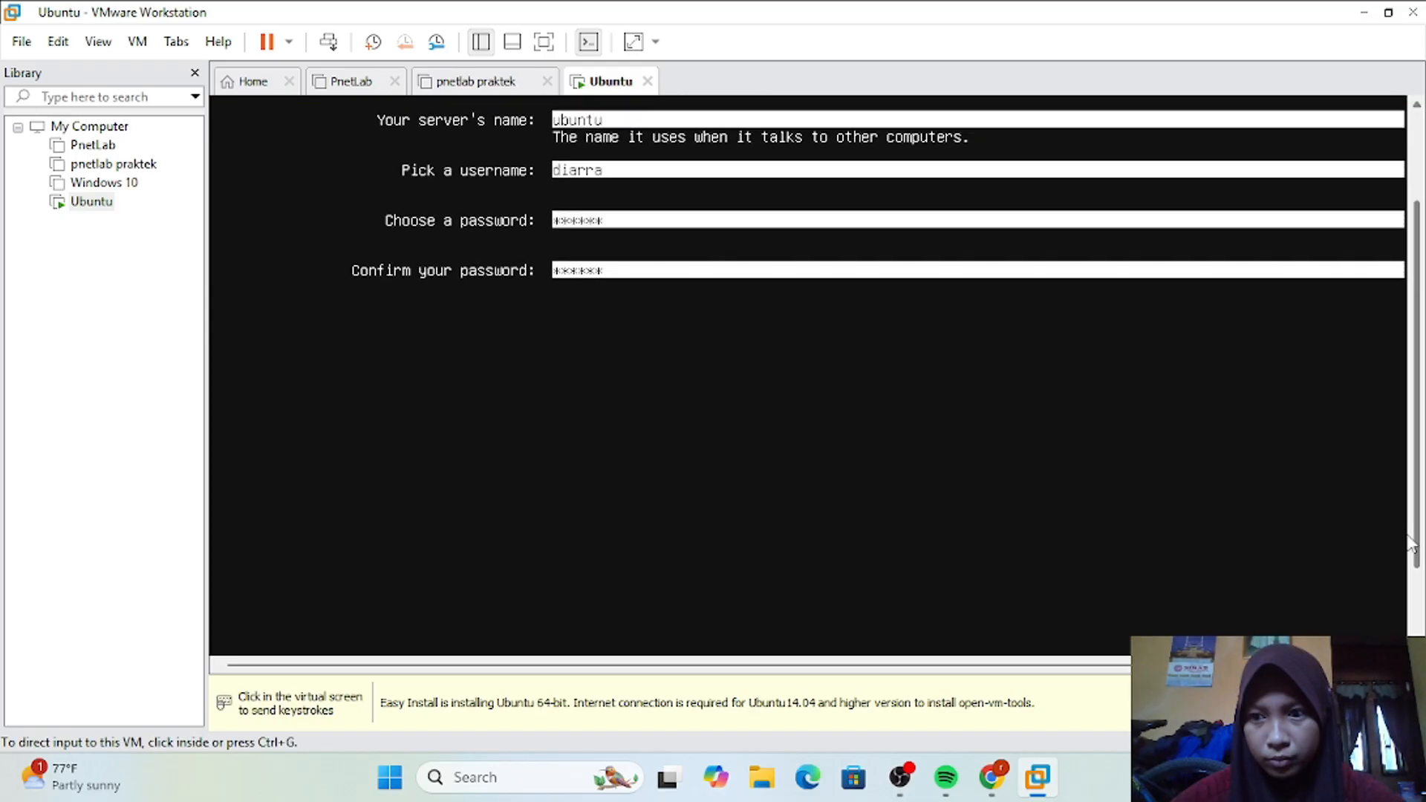
click(1401, 614)
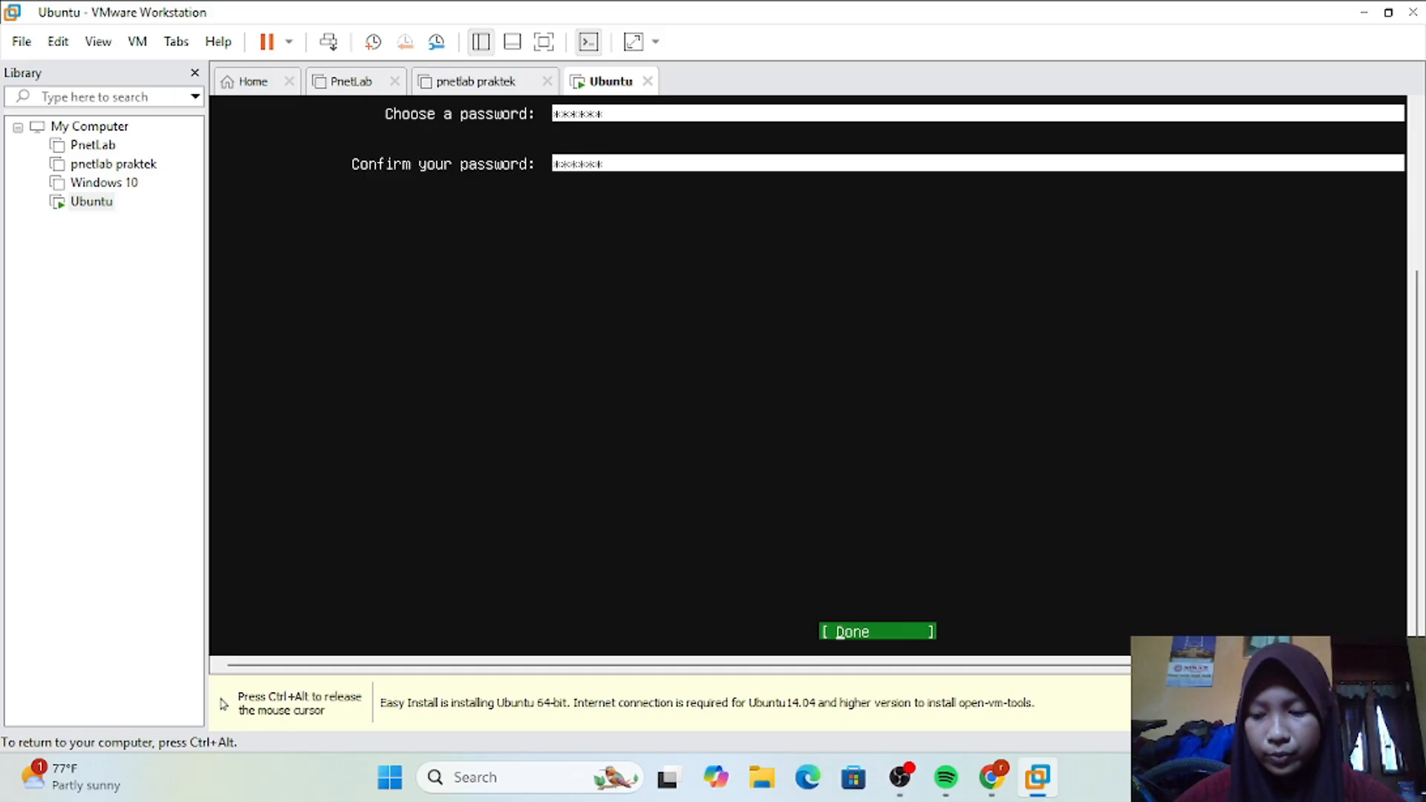
key(Return)
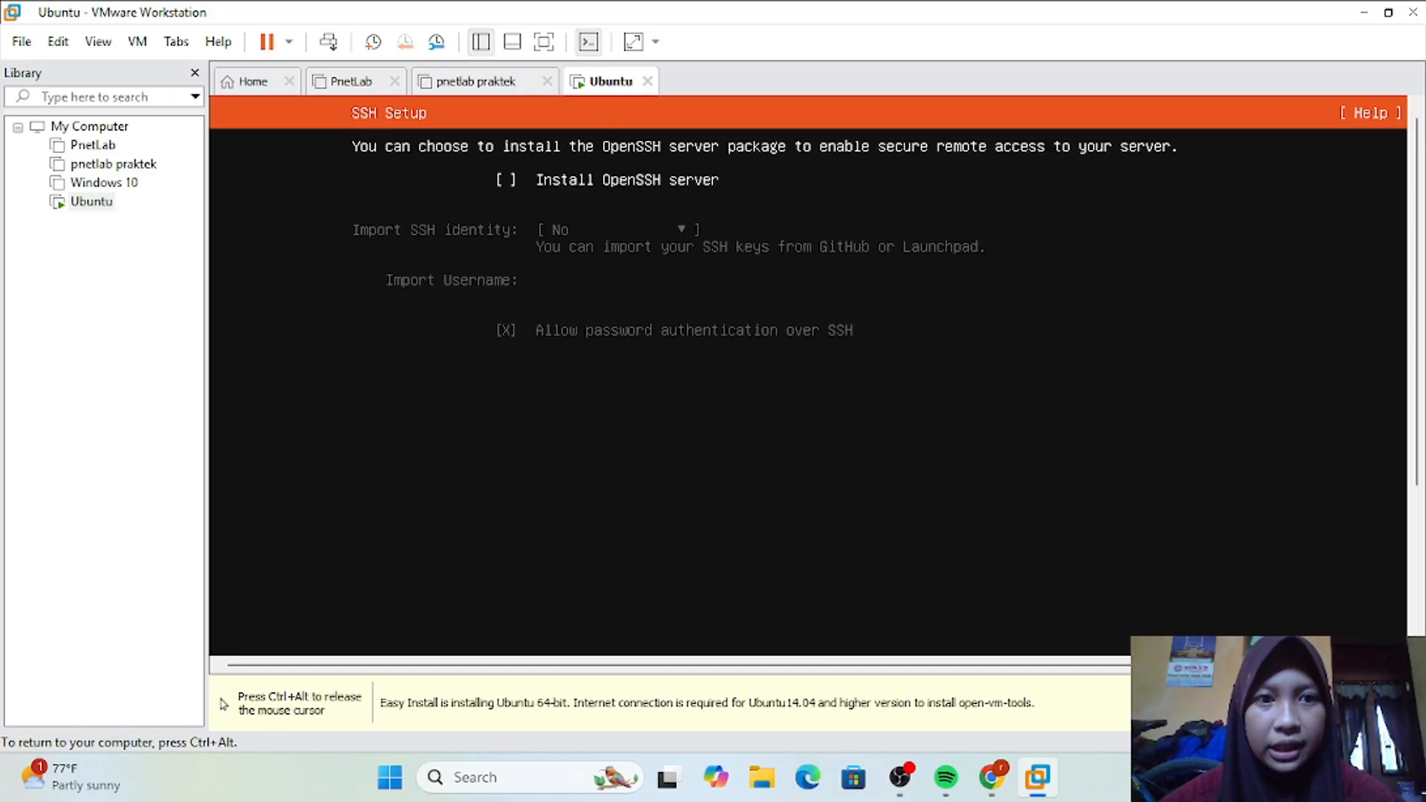
Step: Enable installation of the OpenSSH server without importing an SSH identity, and continue past the SSH setup
key(space)
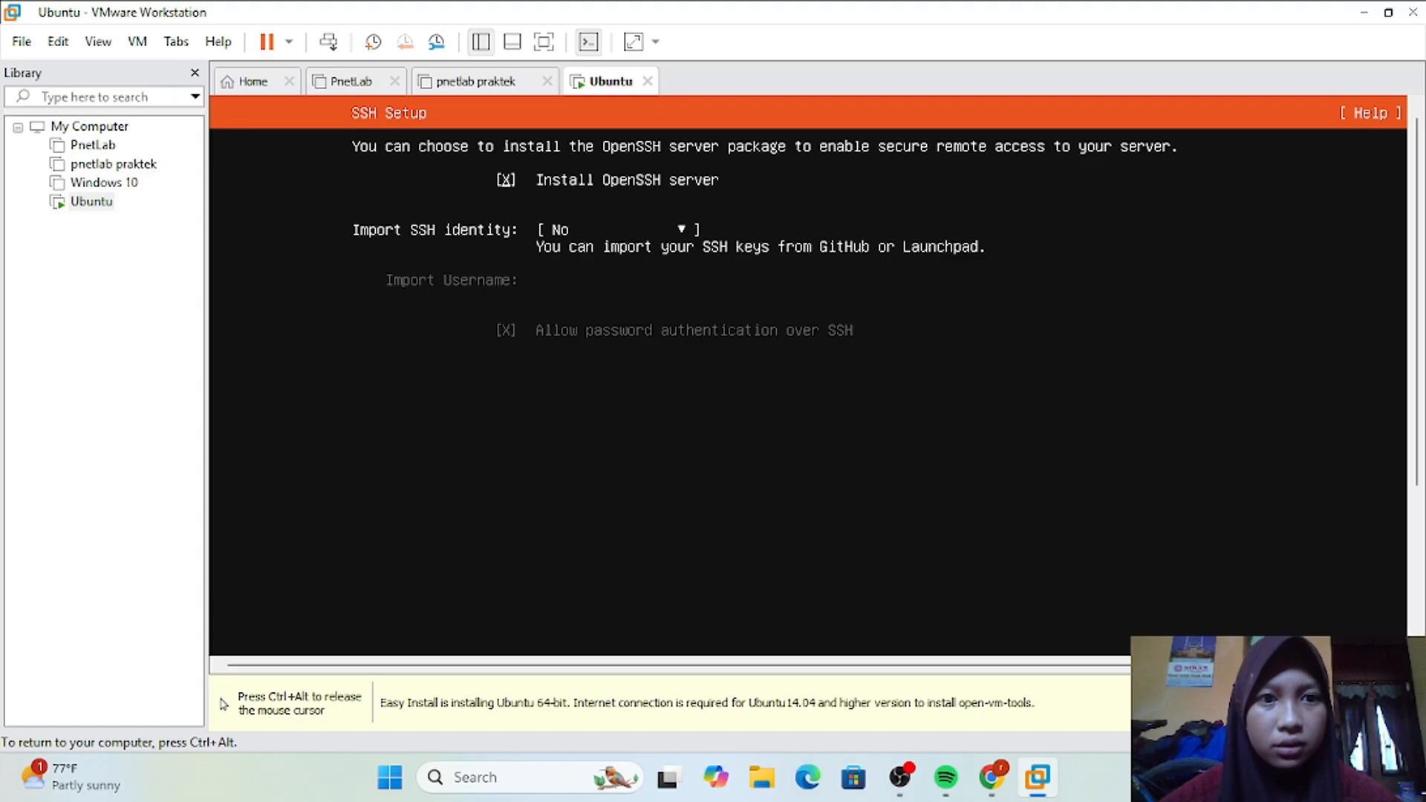
key(Tab)
key(Tab)
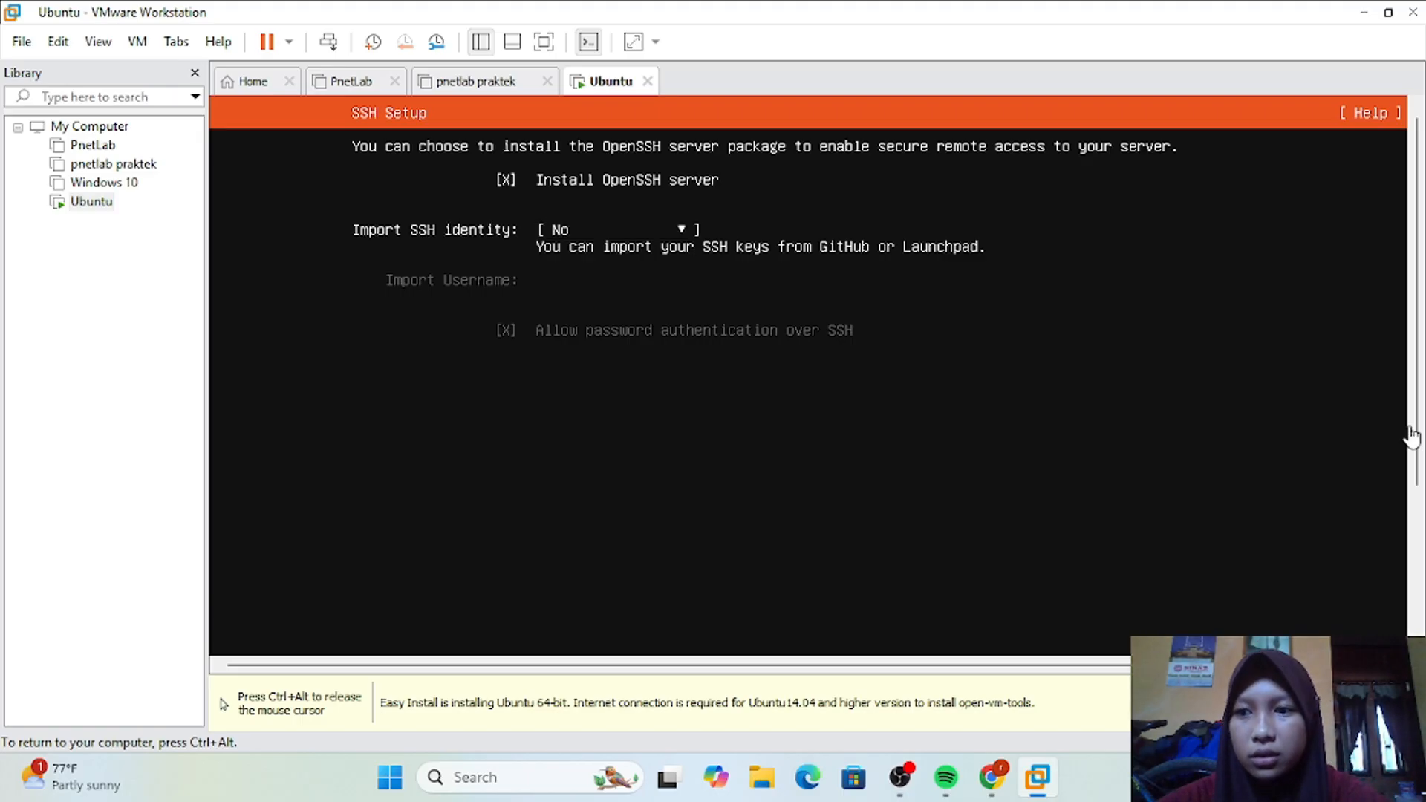
key(Return)
key(ctrl+alt)
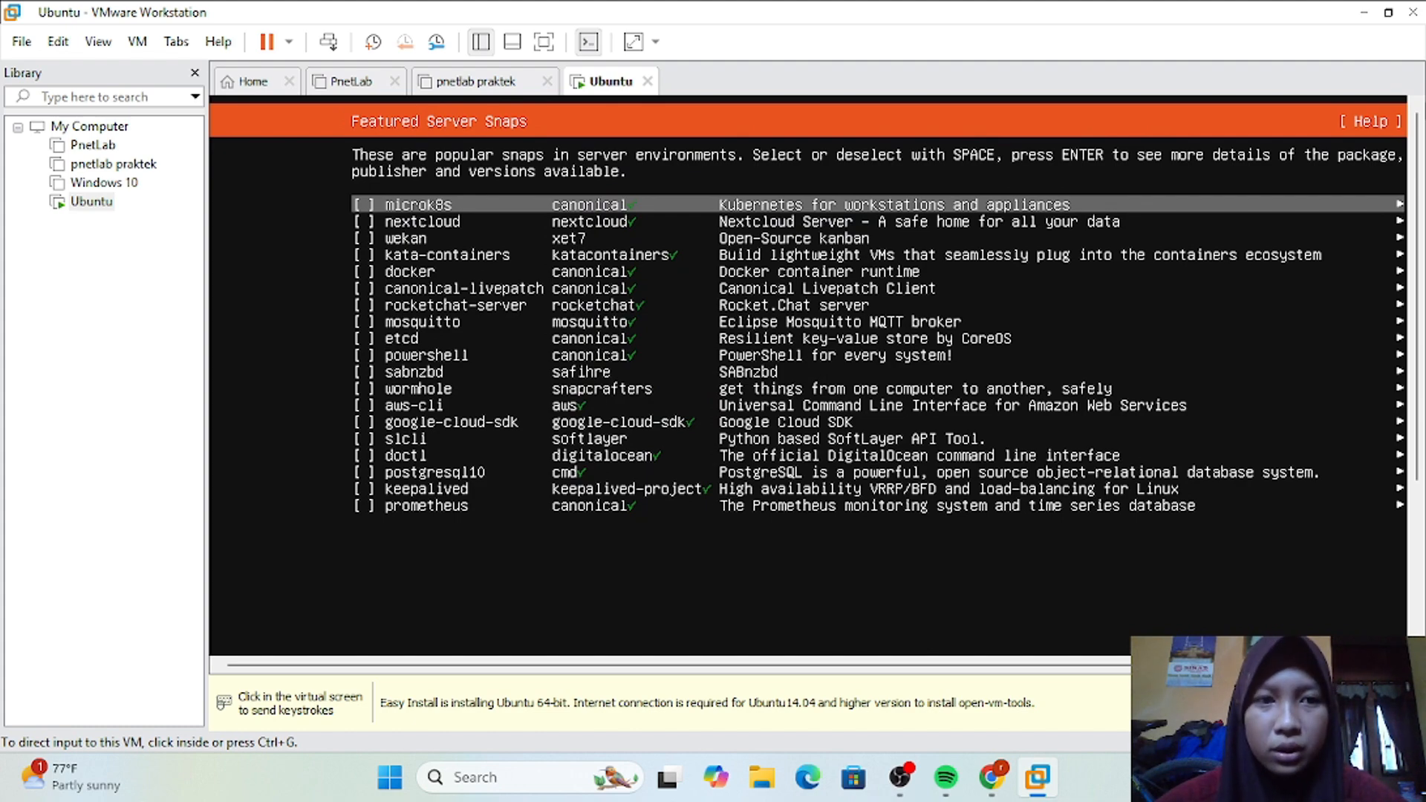
Step: Finish the Featured Server Snaps selection without choosing any snap
key(ctrl+g)
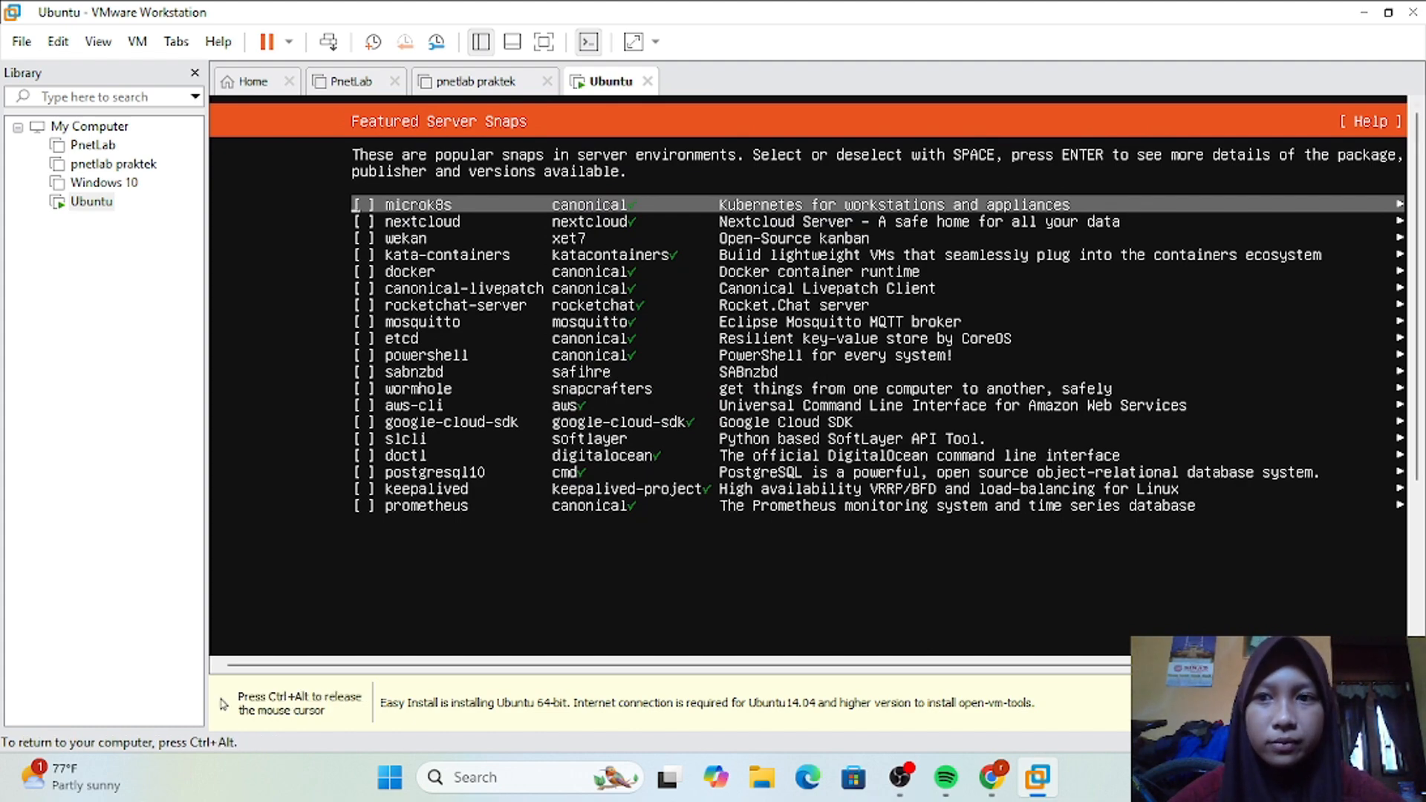
key(Down)
key(Down)
key(Down)
key(Down)
key(Down)
key(Down)
key(Down)
key(Down)
key(Down)
key(Down)
key(Down)
key(Down)
key(Down)
key(Down)
key(Down)
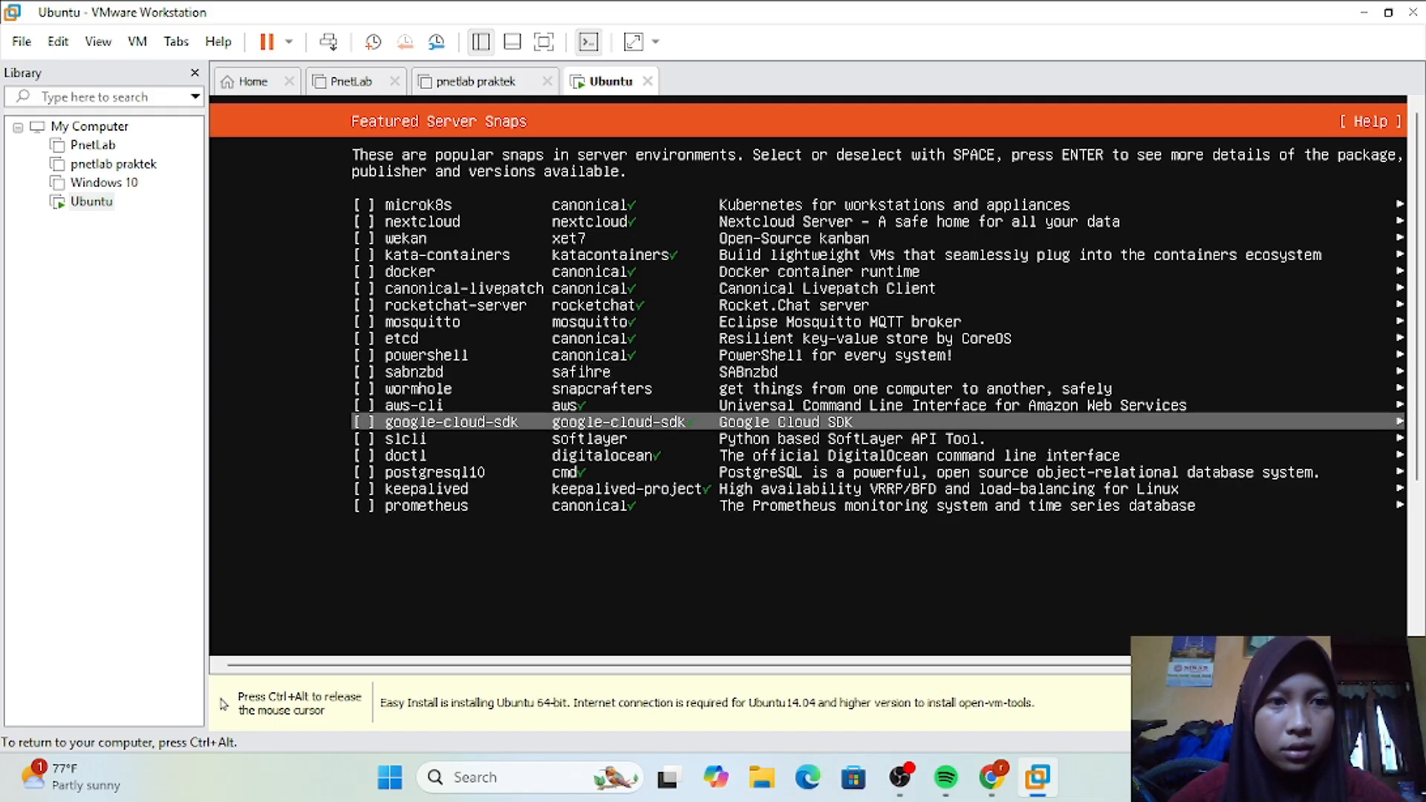
key(Down)
key(Down)
key(Down)
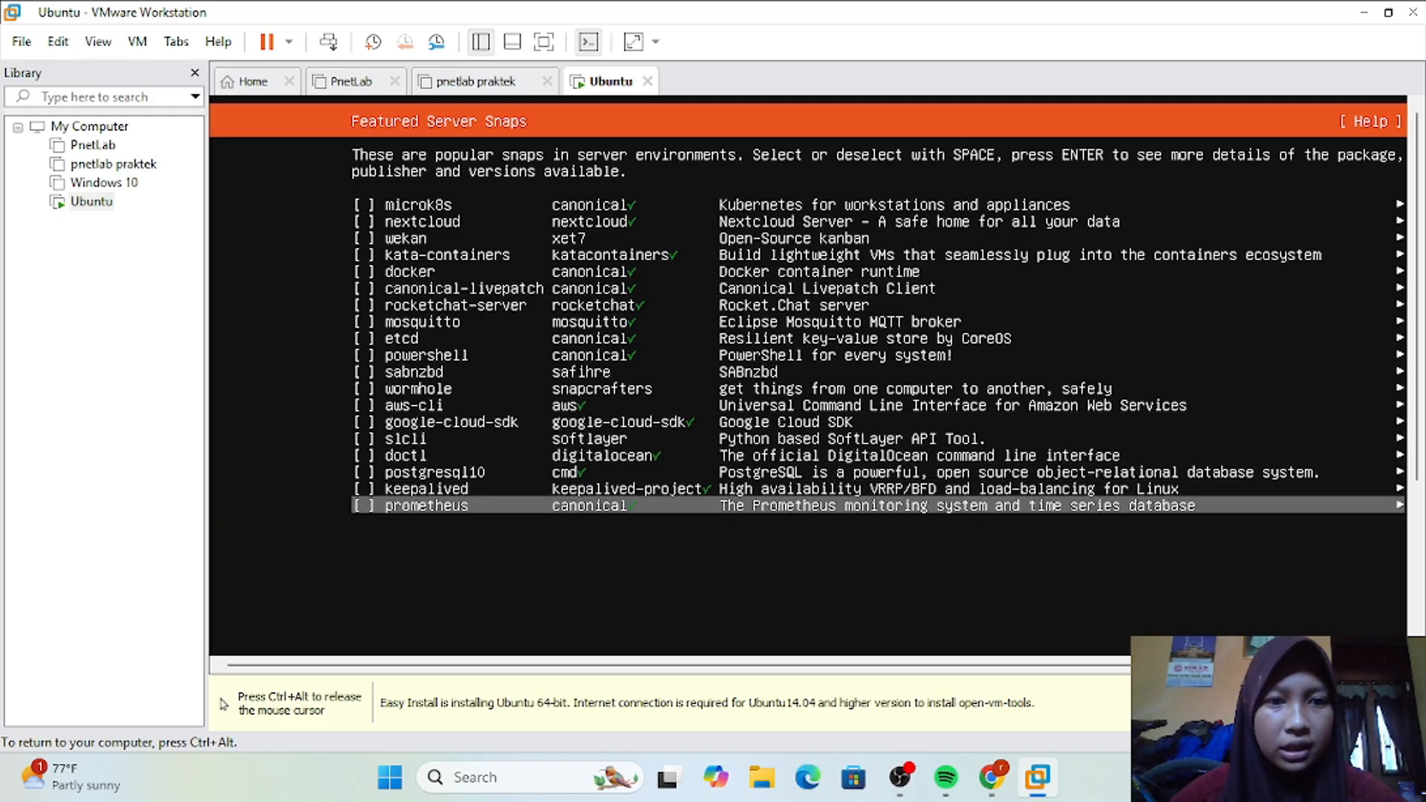
key(Down)
key(ctrl+alt)
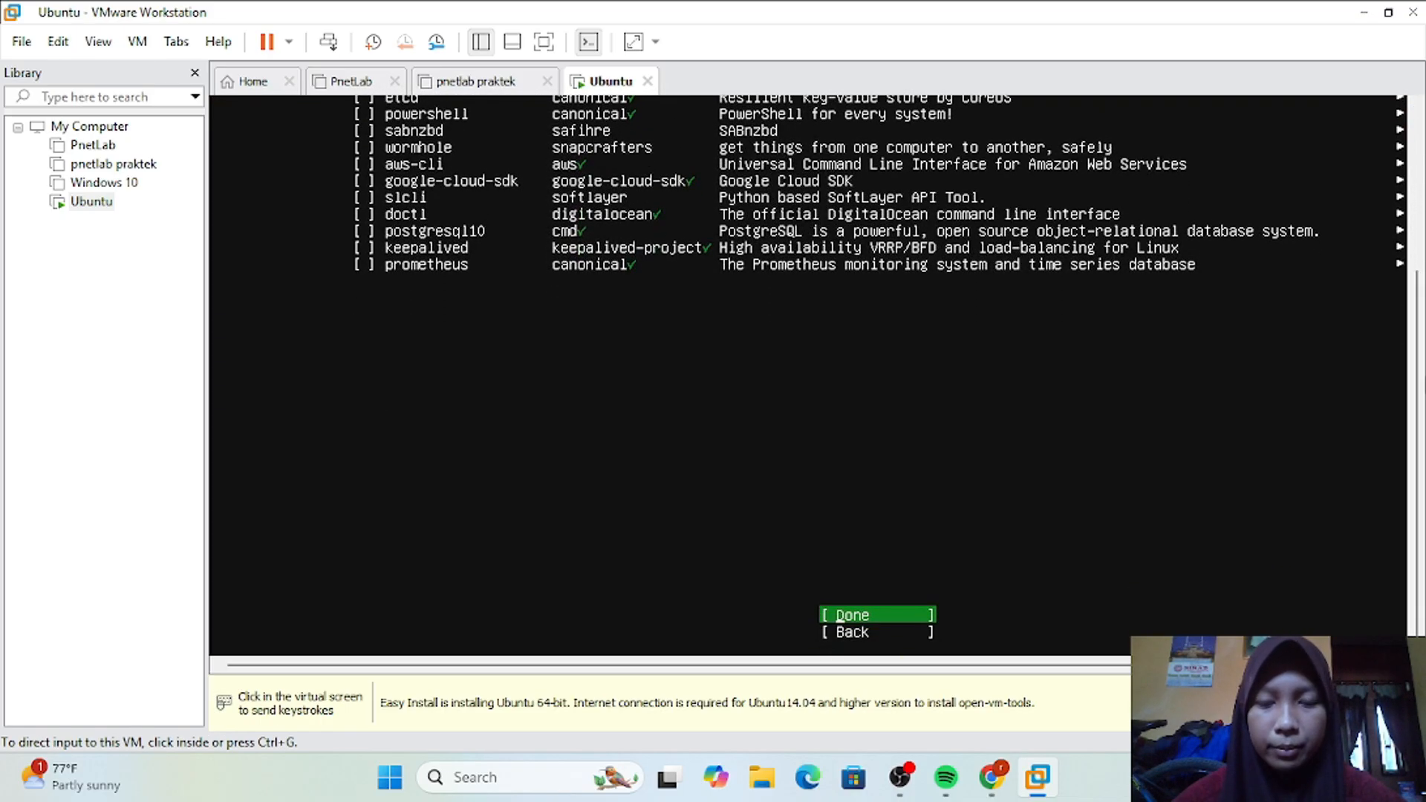
click(1367, 386)
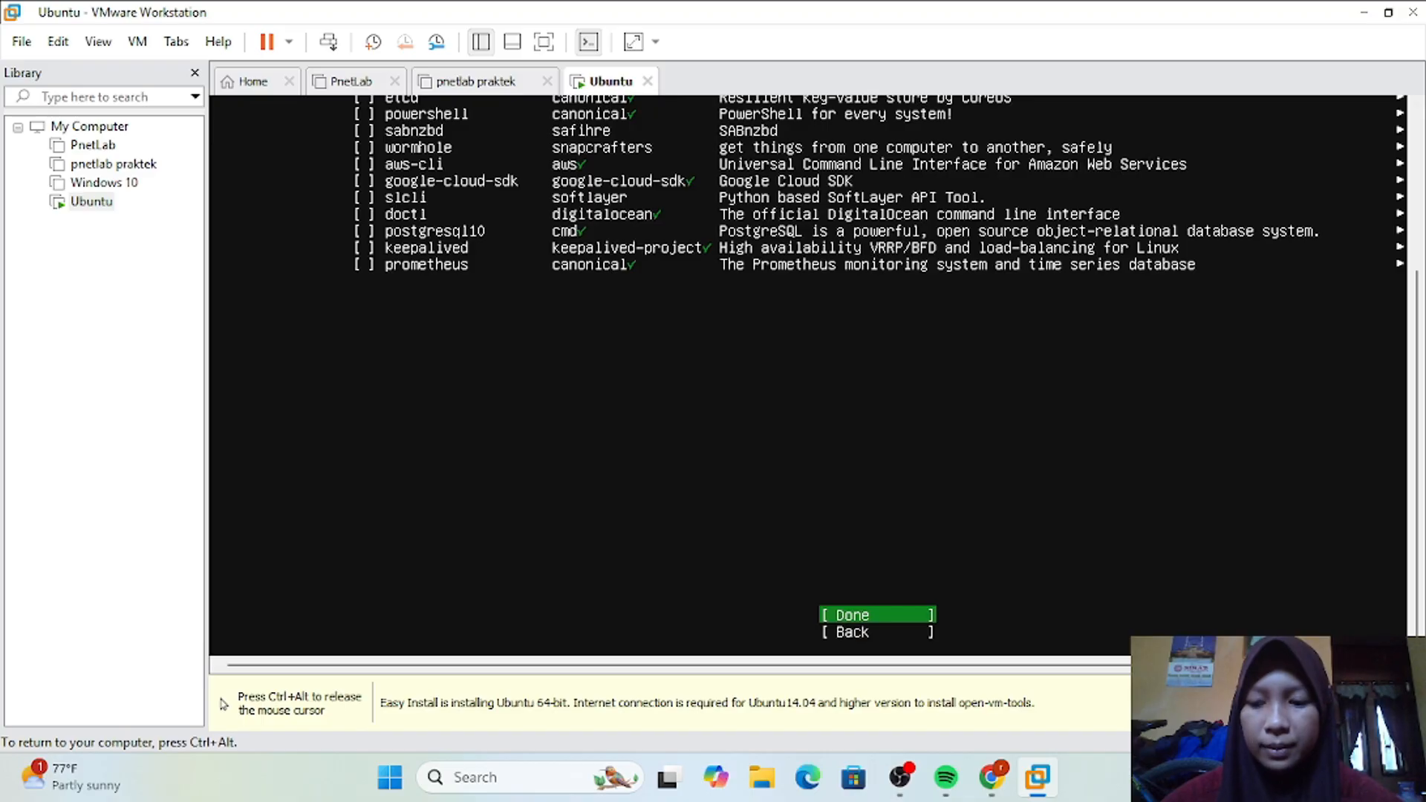
key(Return)
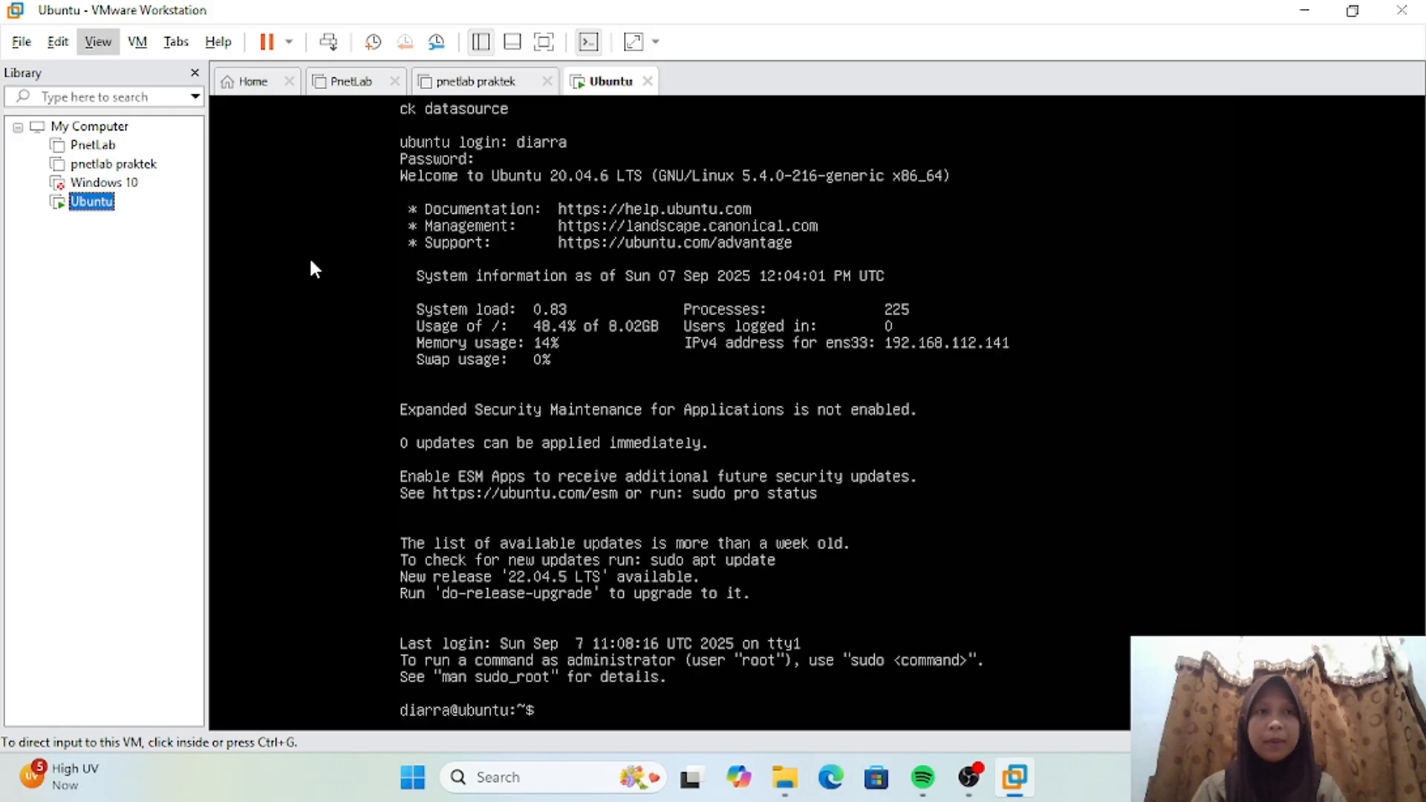
Step: Stretch the Ubuntu guest display using the Keep Aspect Ratio Stretch option
click(98, 41)
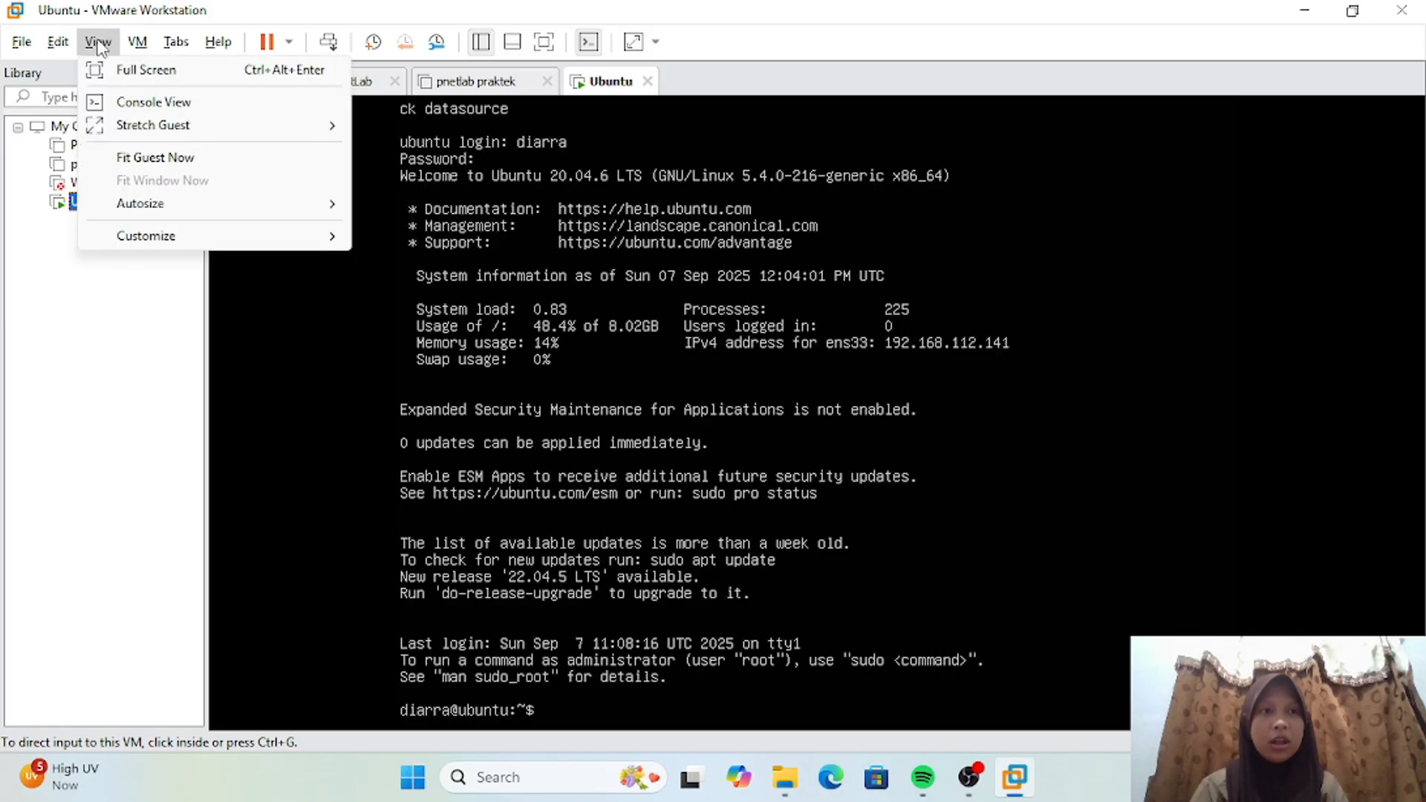
mouse_move(186, 132)
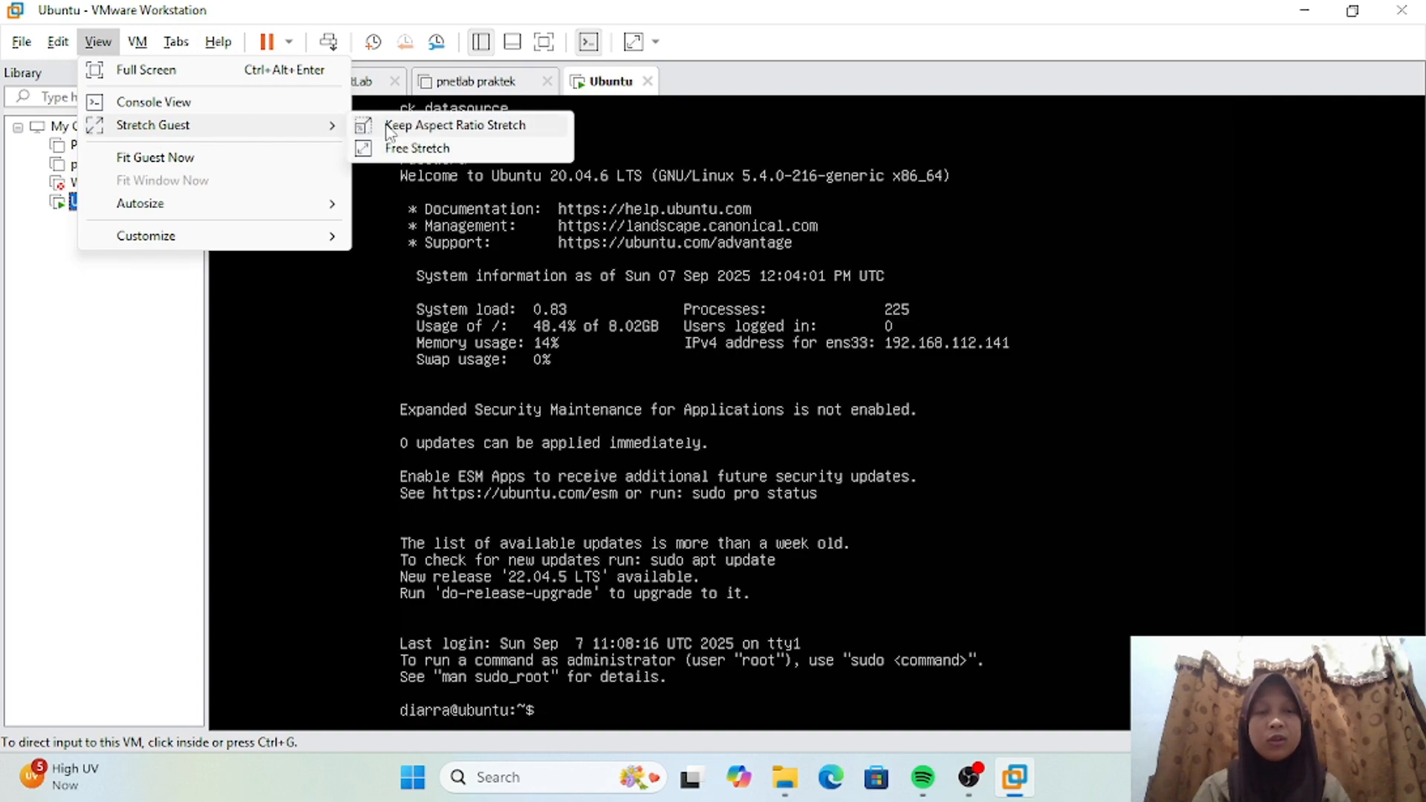
click(416, 125)
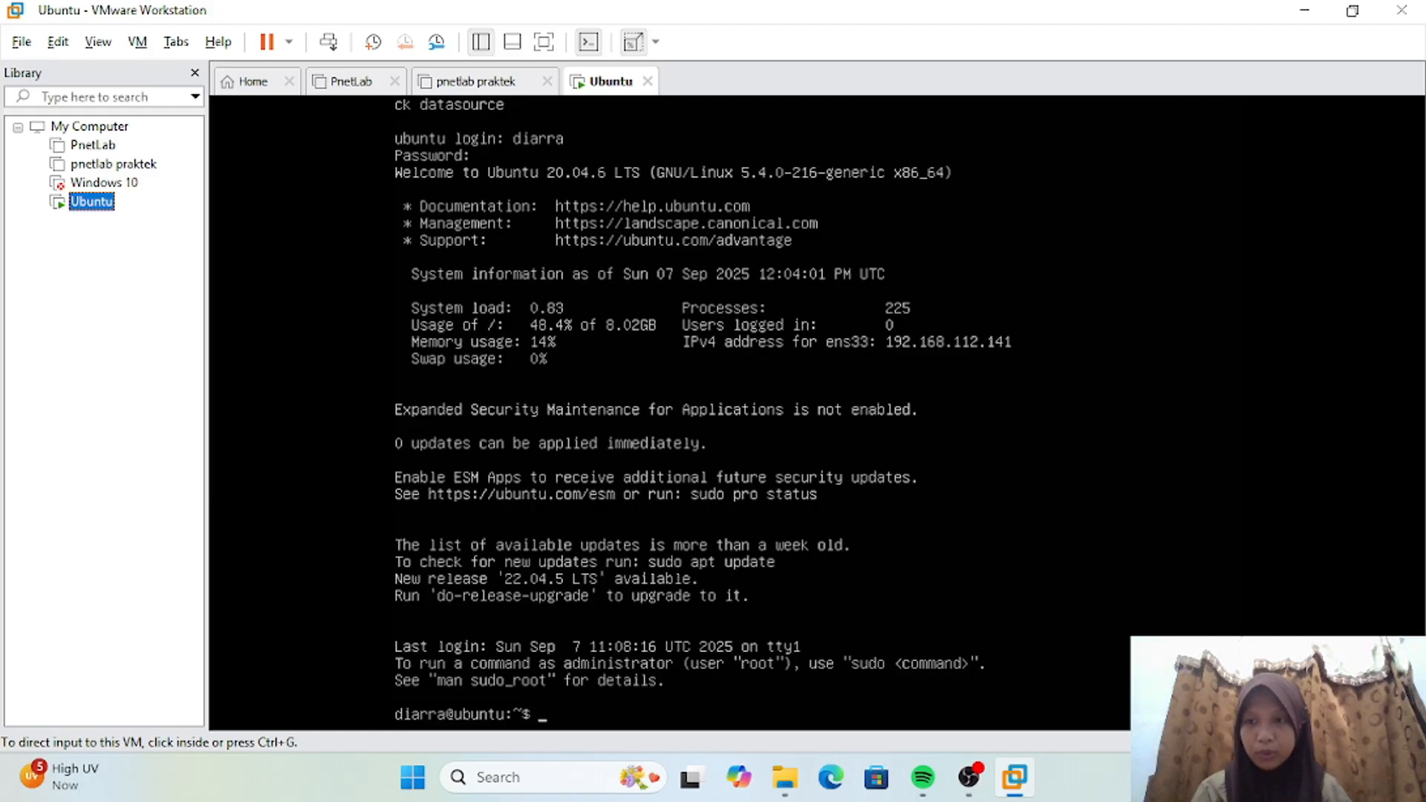
Step: Direct keyboard and mouse input into the Ubuntu virtual machine, and release it back to the host computer
key(ctrl+g)
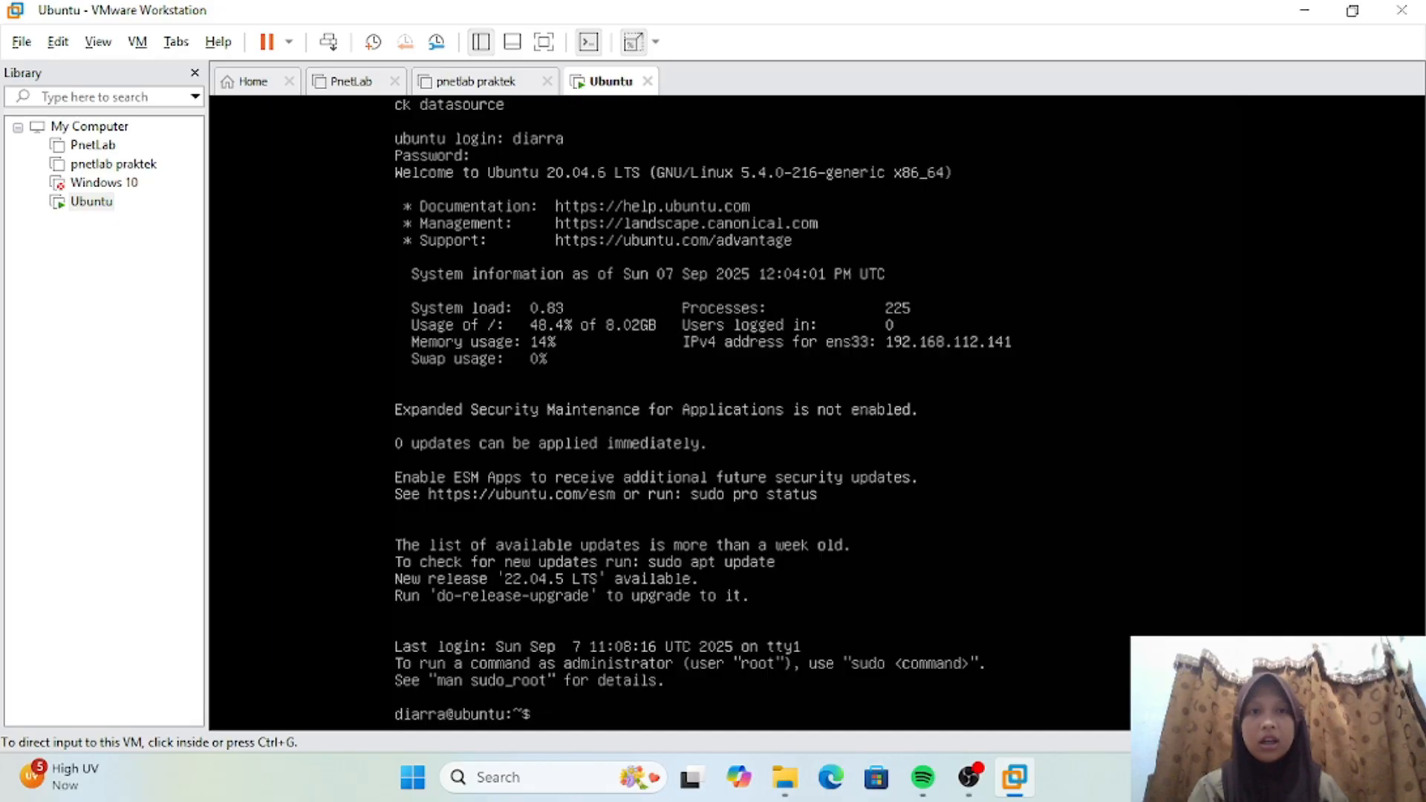
key(ctrl+g)
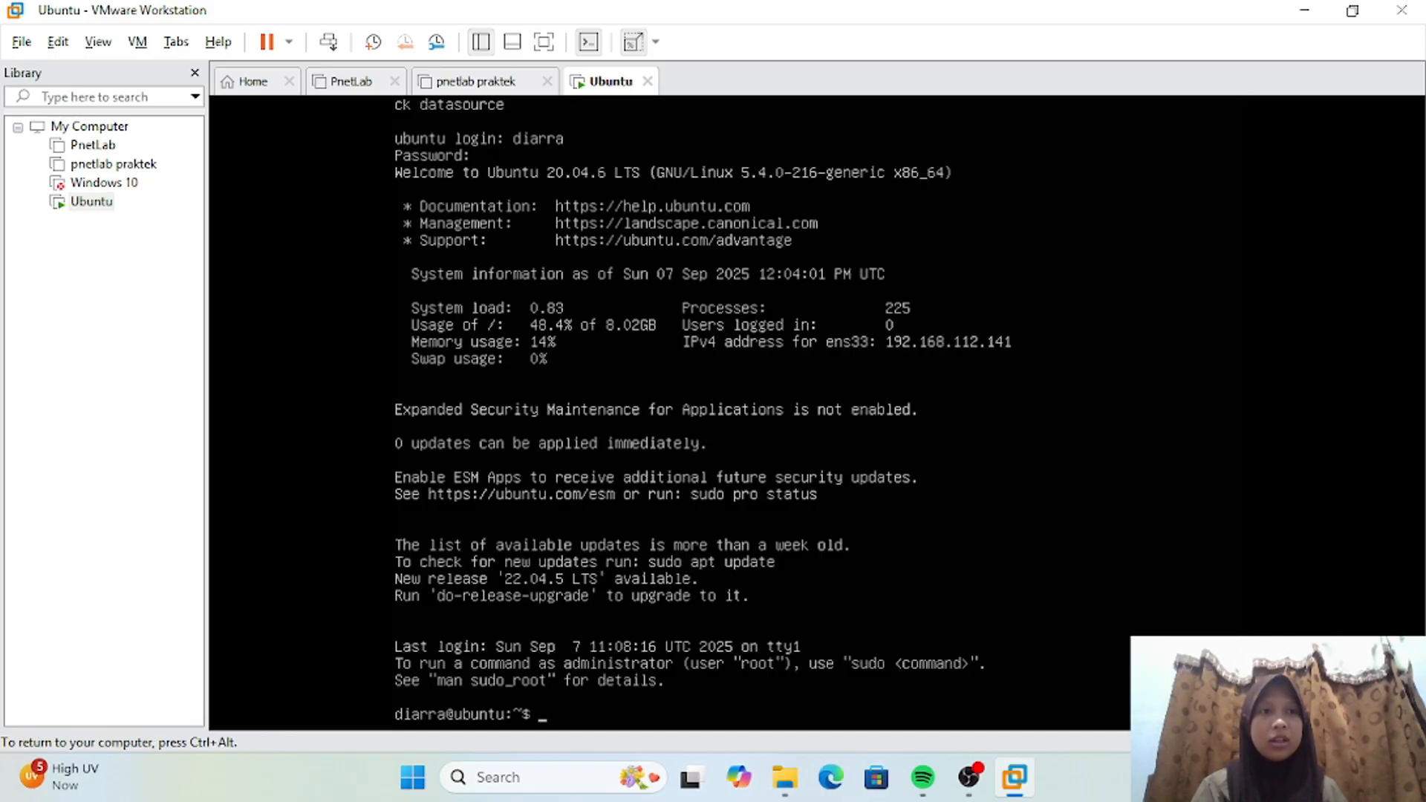
key(ctrl+alt)
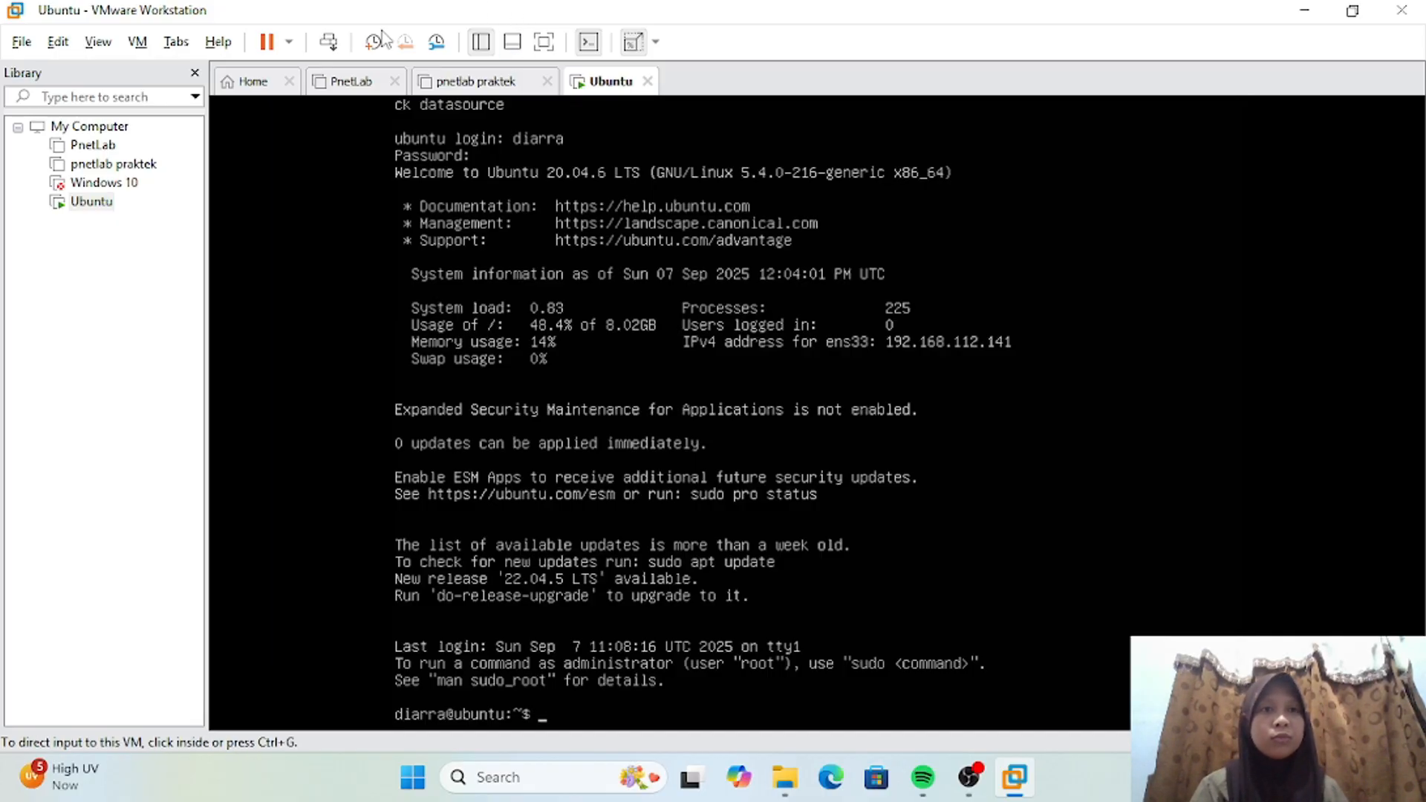
Step: Shut down the guest operating system of the Ubuntu virtual machine and confirm the shutdown
click(289, 43)
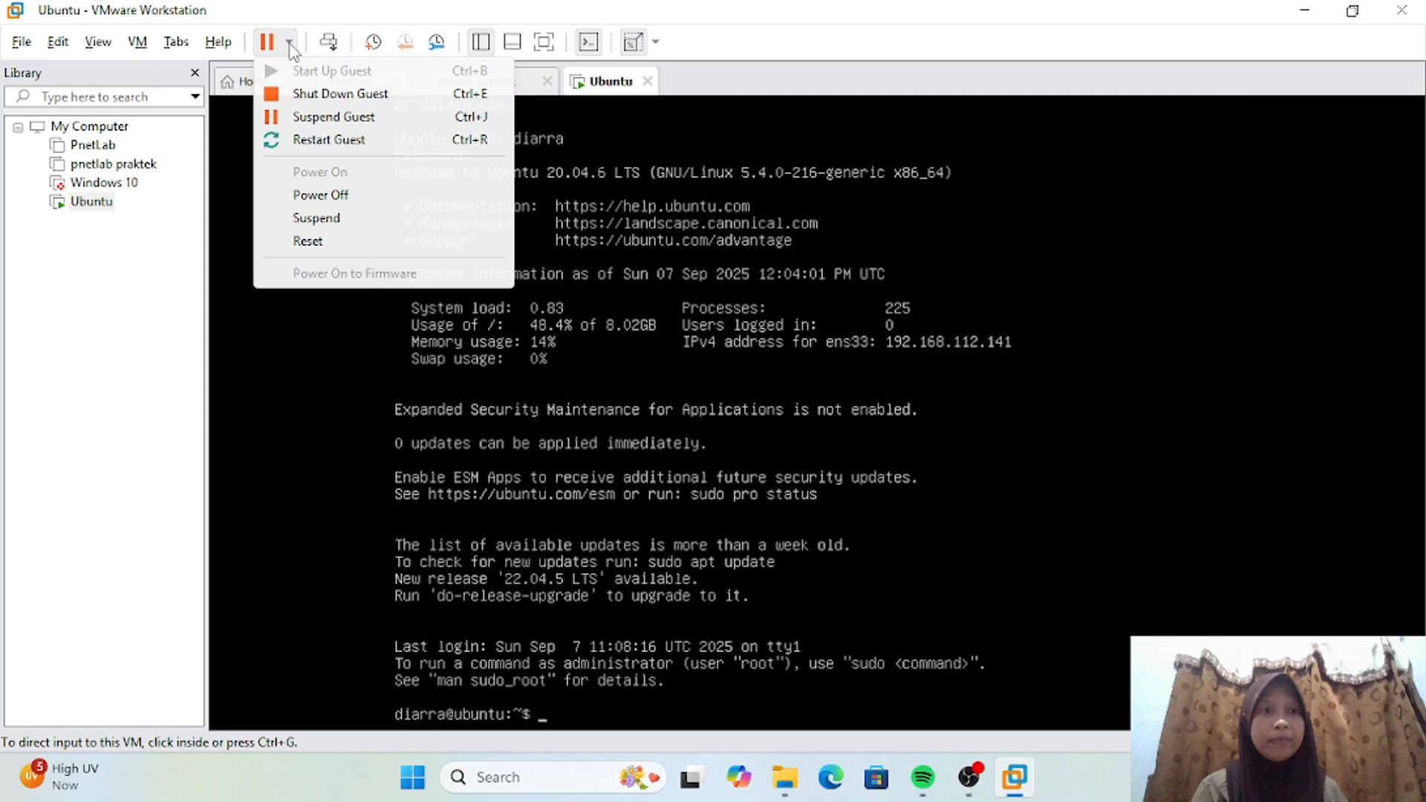
click(310, 95)
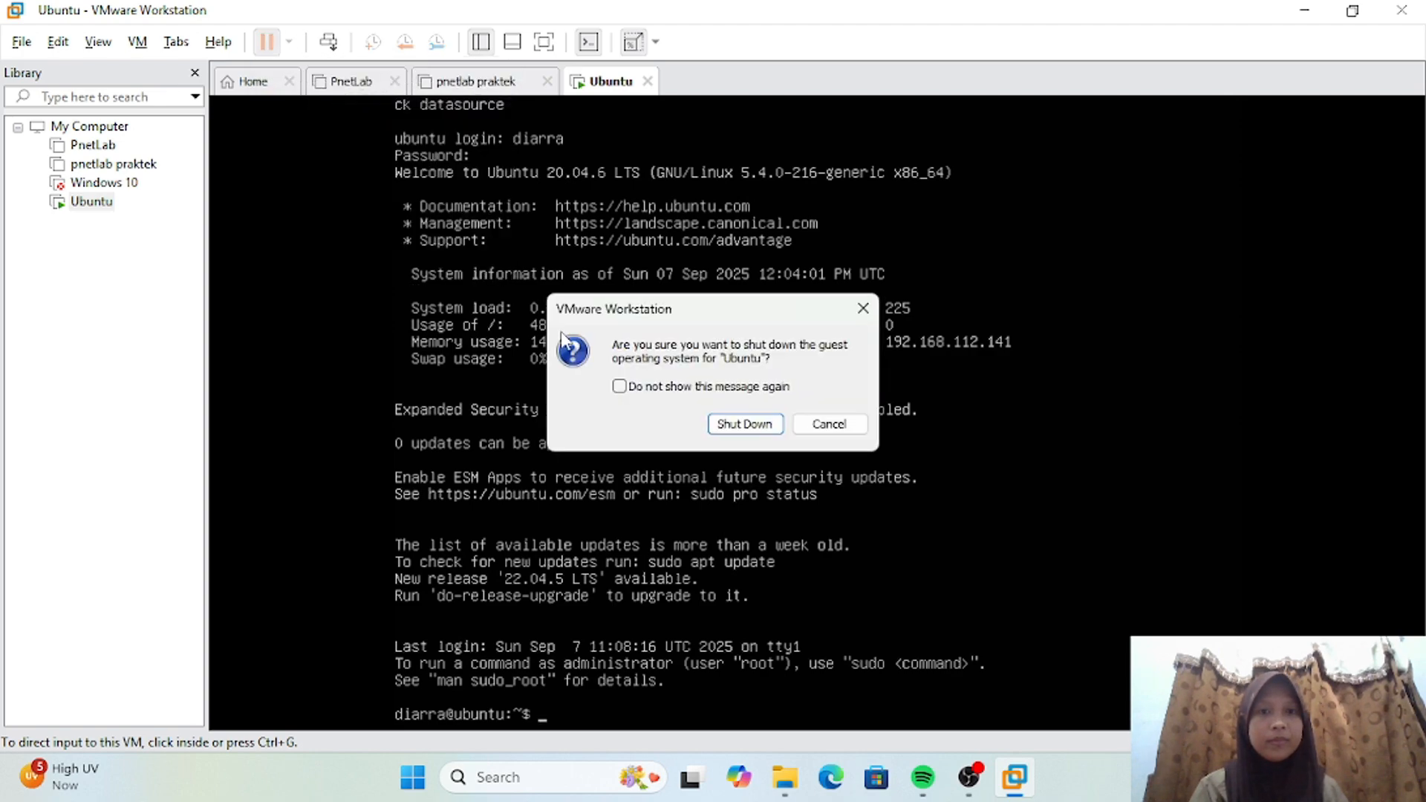
click(745, 424)
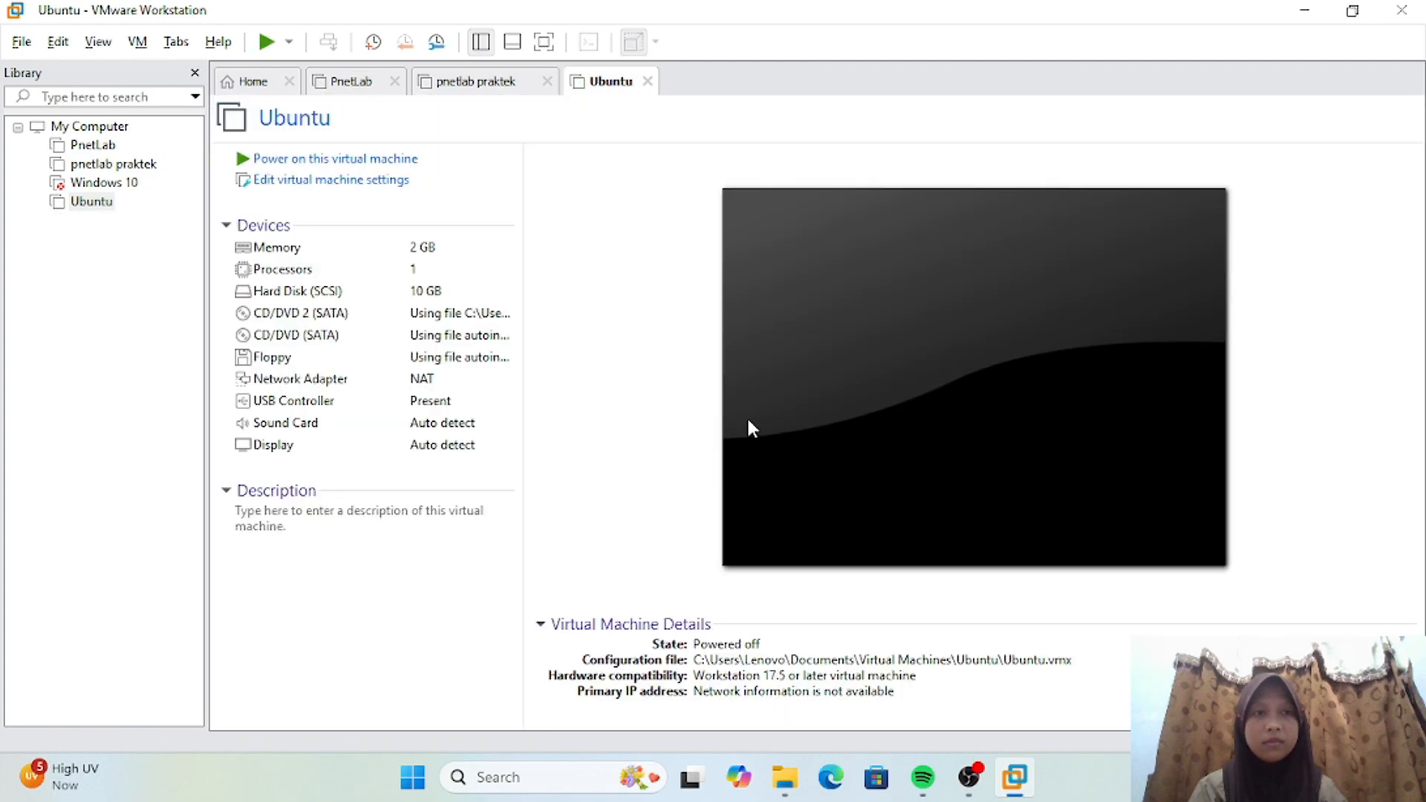
click(110, 205)
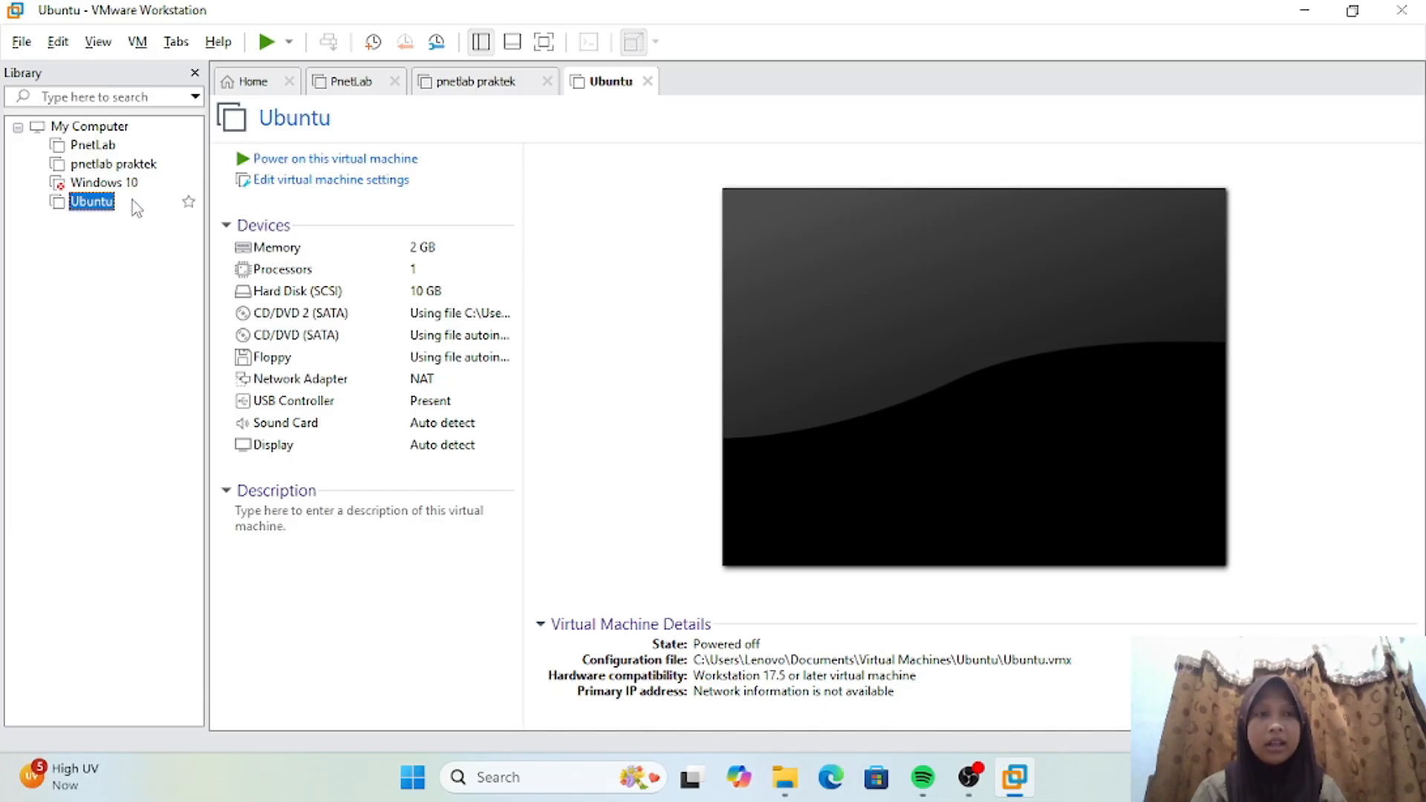
right_click(132, 199)
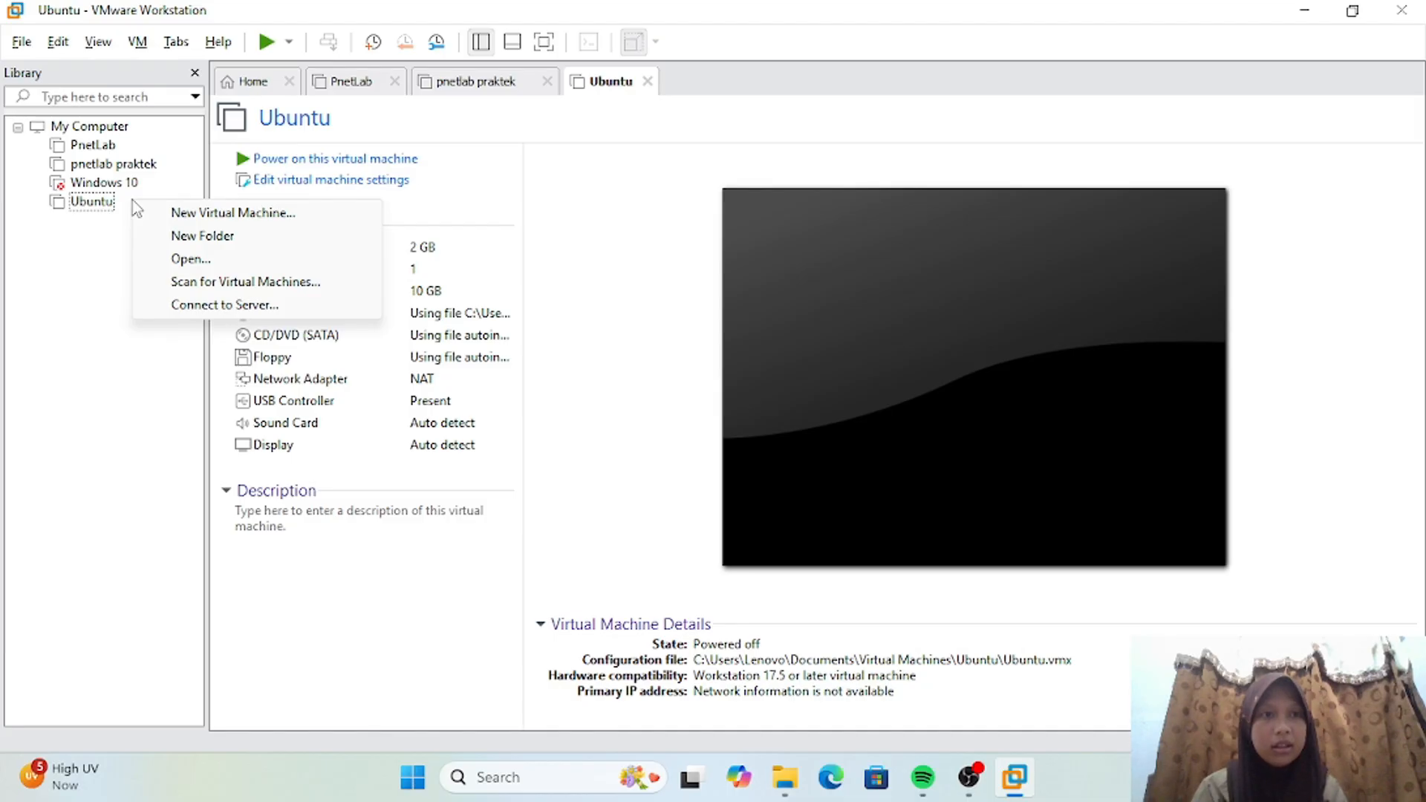
click(110, 260)
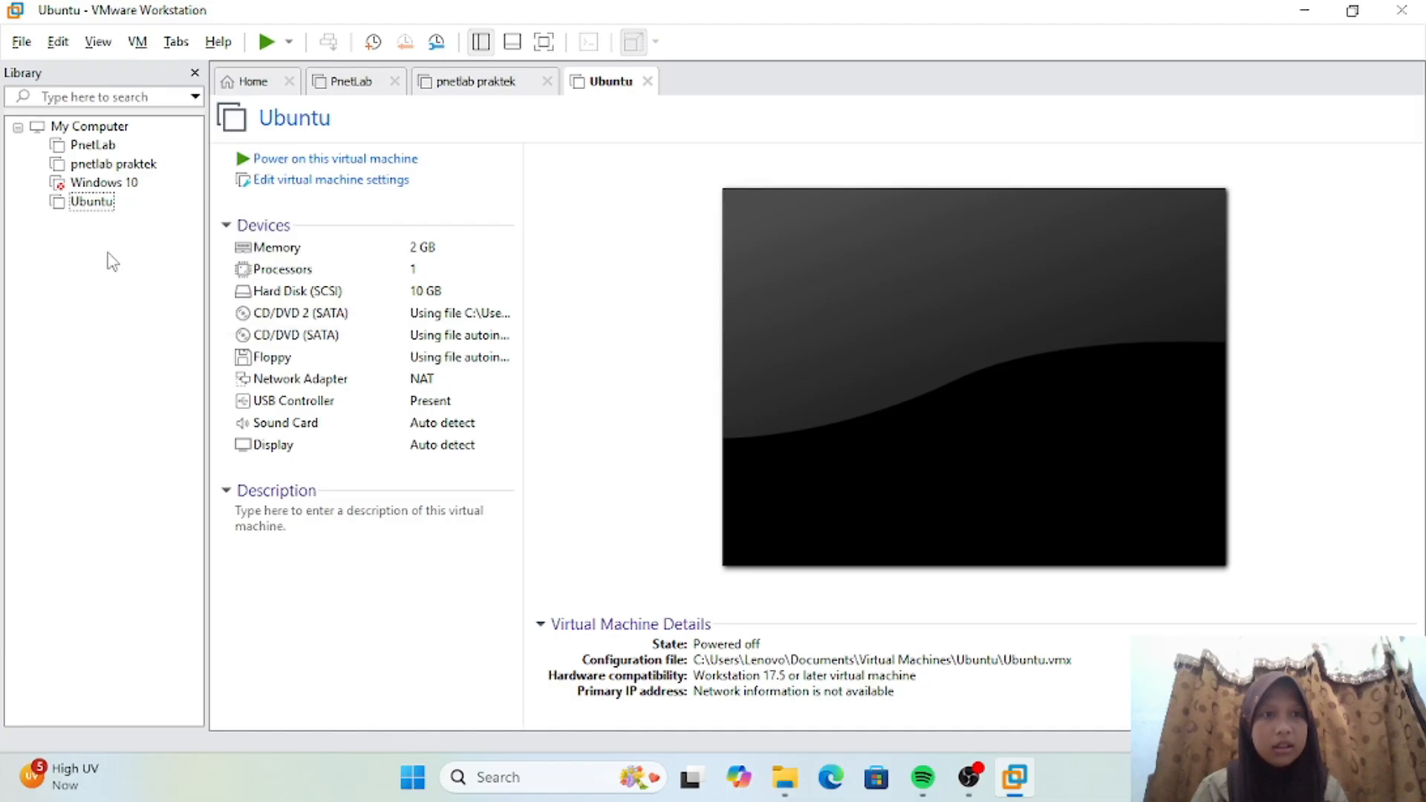
Step: Set up a full clone of the Ubuntu virtual machine from its current state
right_click(108, 205)
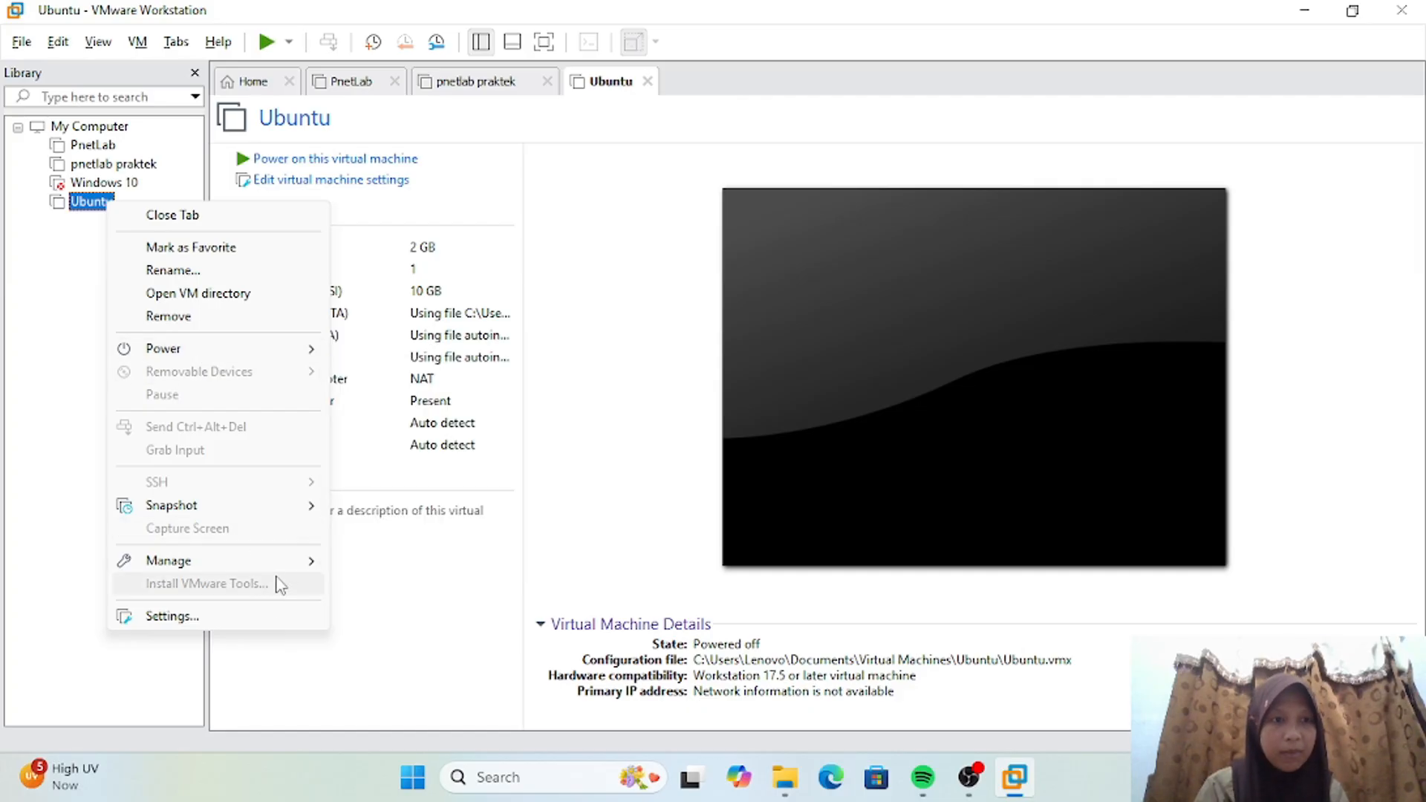
mouse_move(310, 559)
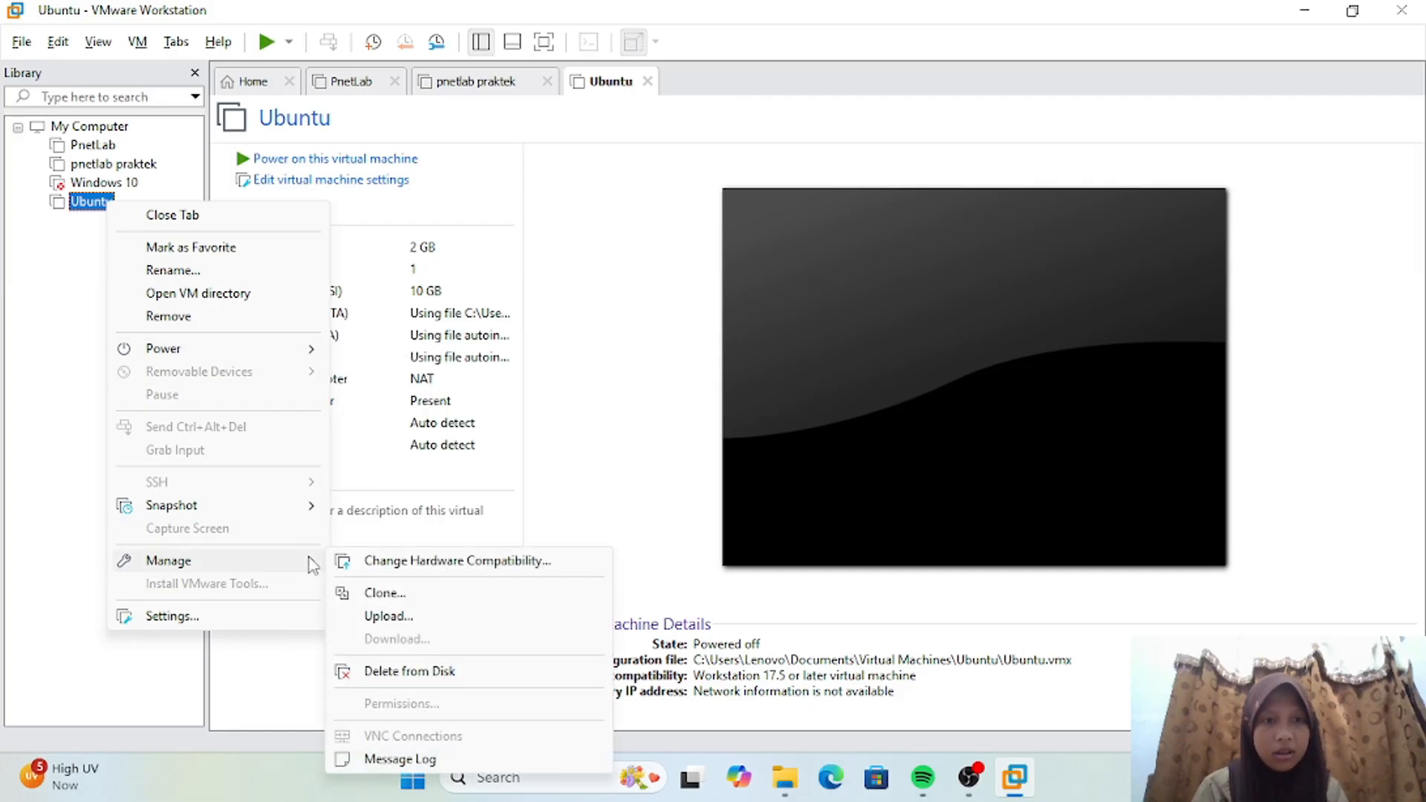
click(379, 594)
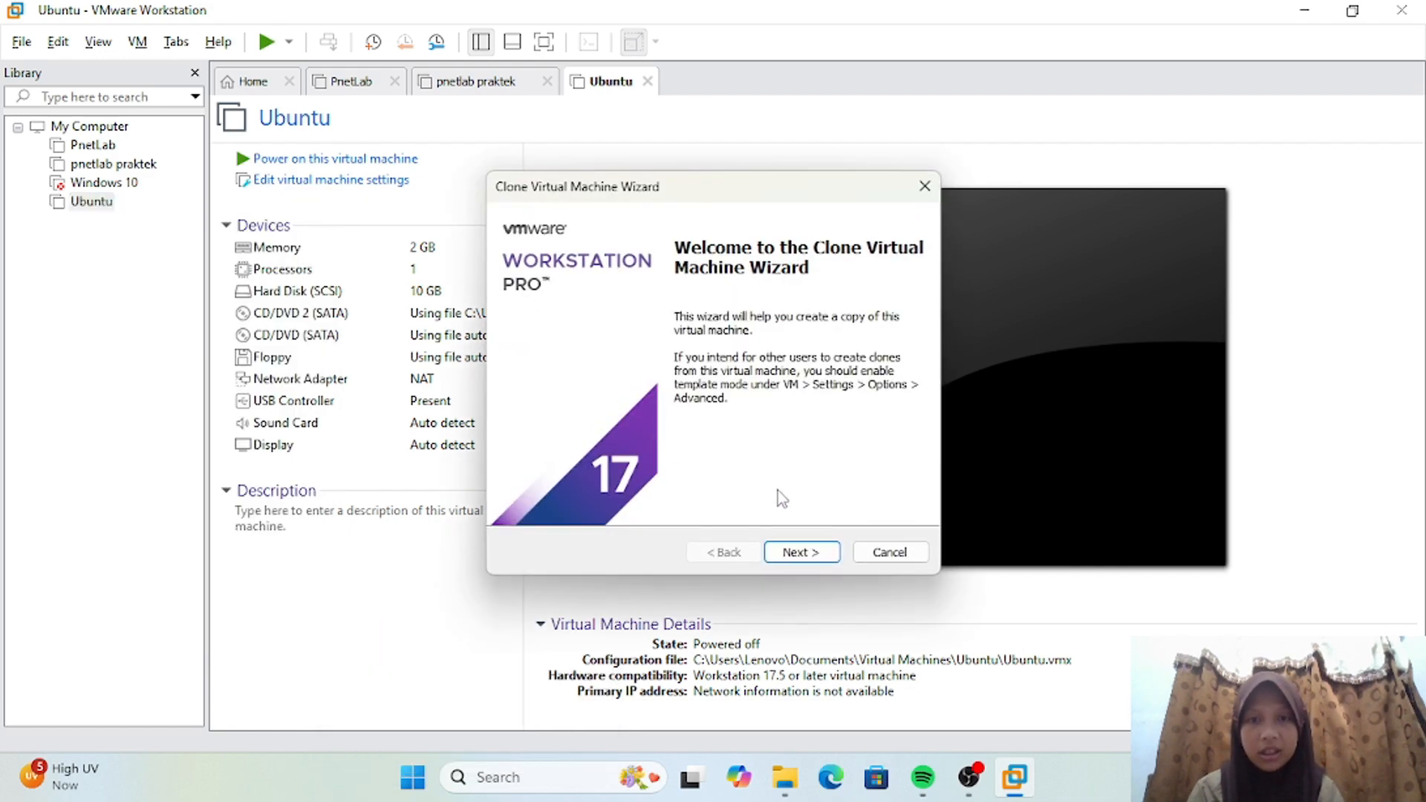
click(801, 553)
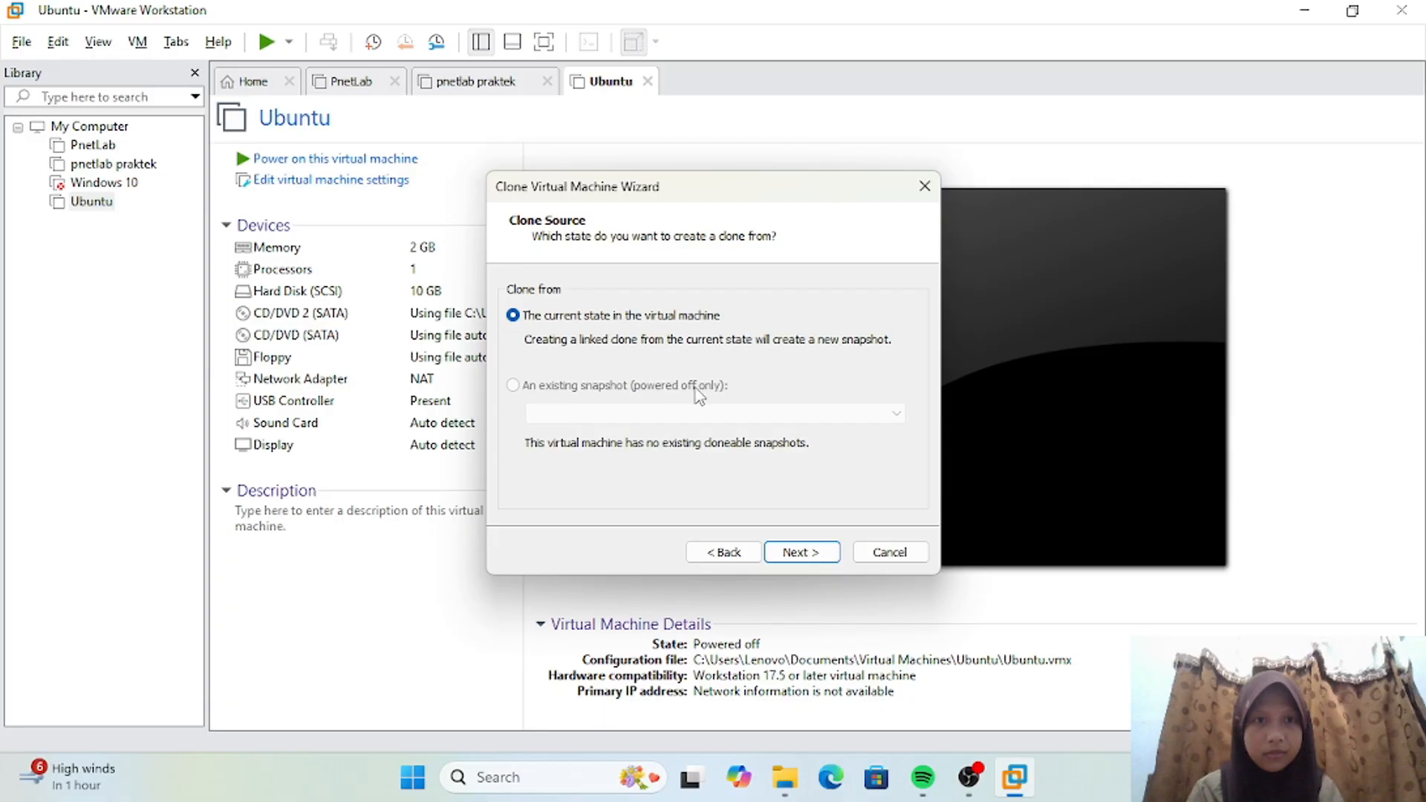
click(806, 553)
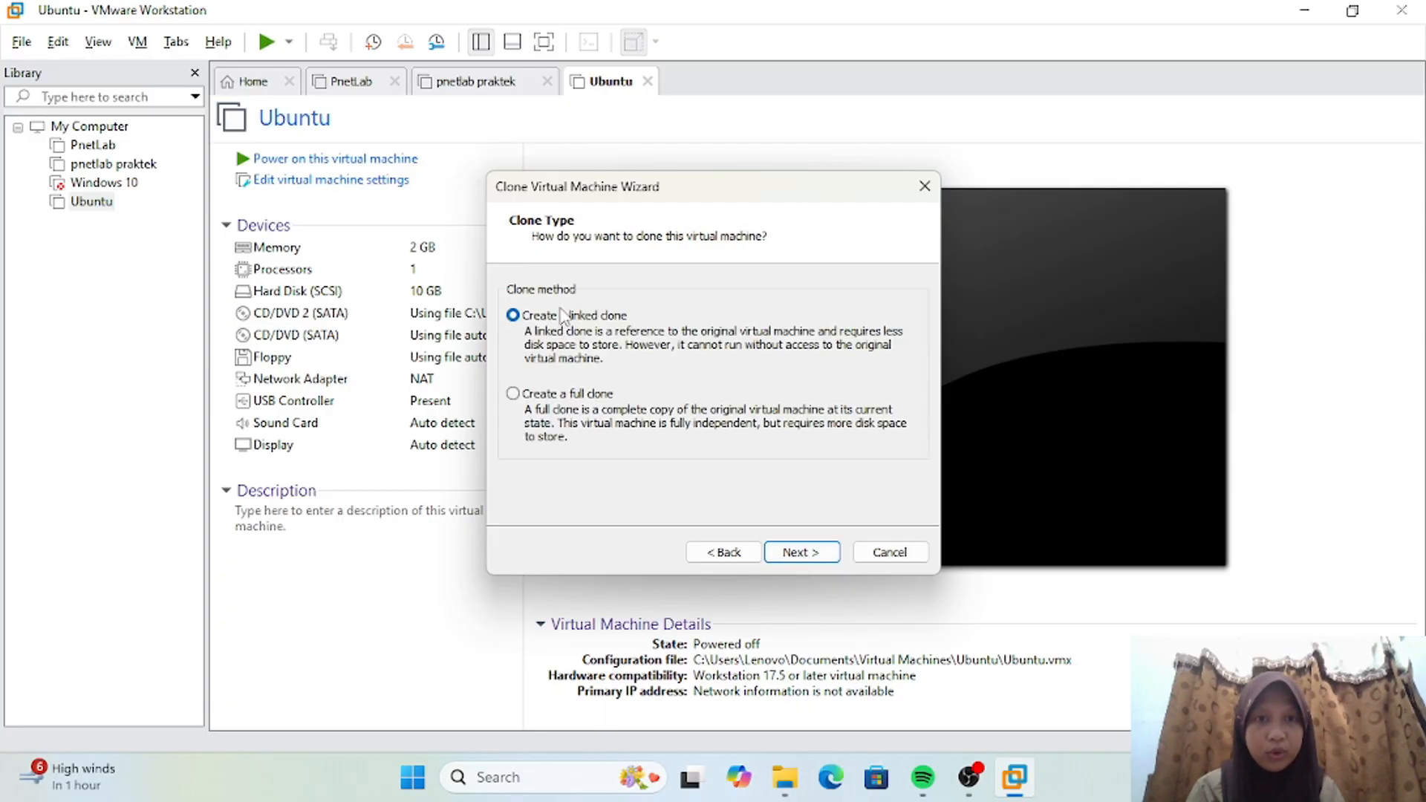
click(513, 394)
click(794, 553)
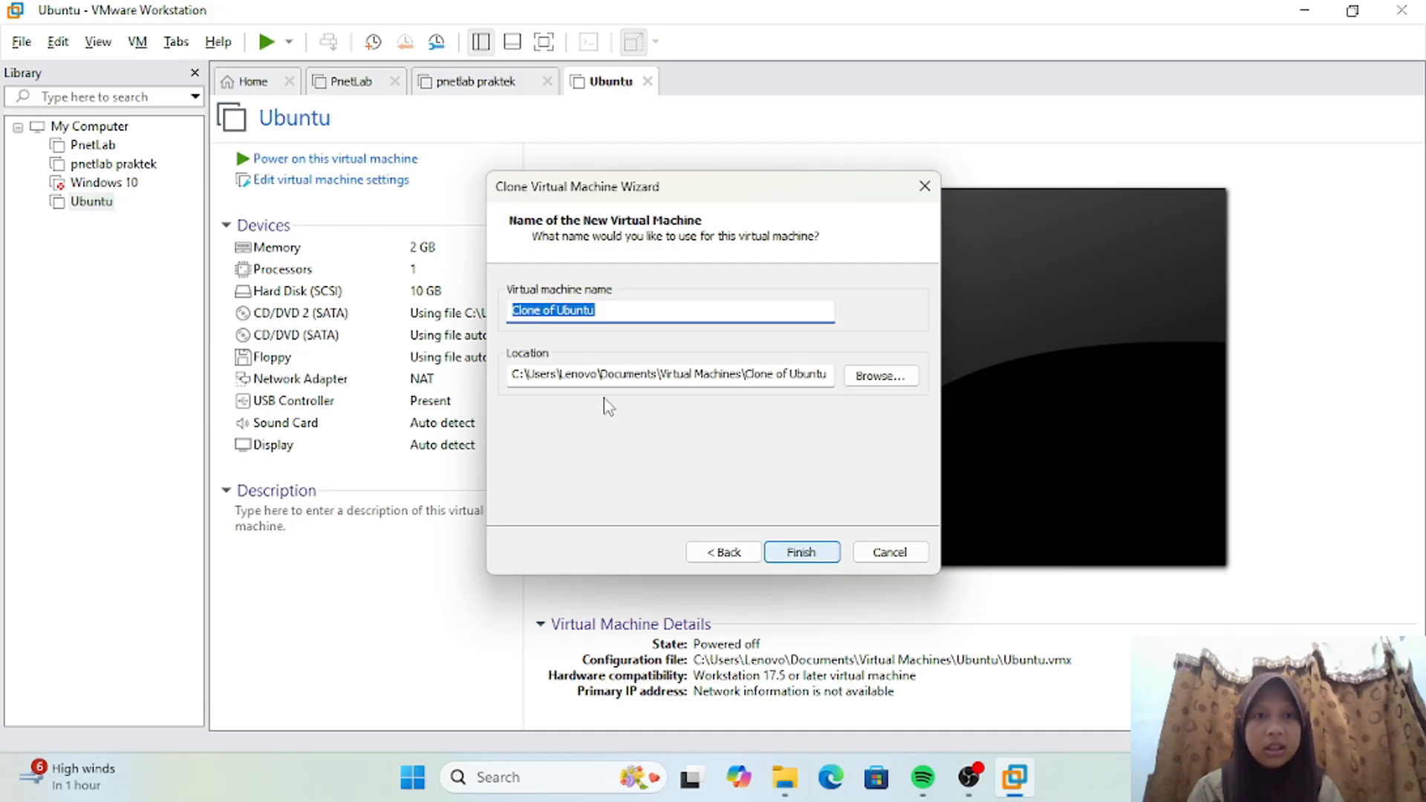
Step: Name the cloned virtual machine ubuntu 2, create the clone in the matching folder, and close the wizard when cloning is done
click(617, 312)
key(BackSpace)
key(BackSpace)
key(BackSpace)
key(BackSpace)
key(BackSpace)
key(BackSpace)
key(BackSpace)
key(BackSpace)
key(BackSpace)
key(BackSpace)
key(BackSpace)
key(BackSpace)
key(BackSpace)
key(BackSpace)
key(BackSpace)
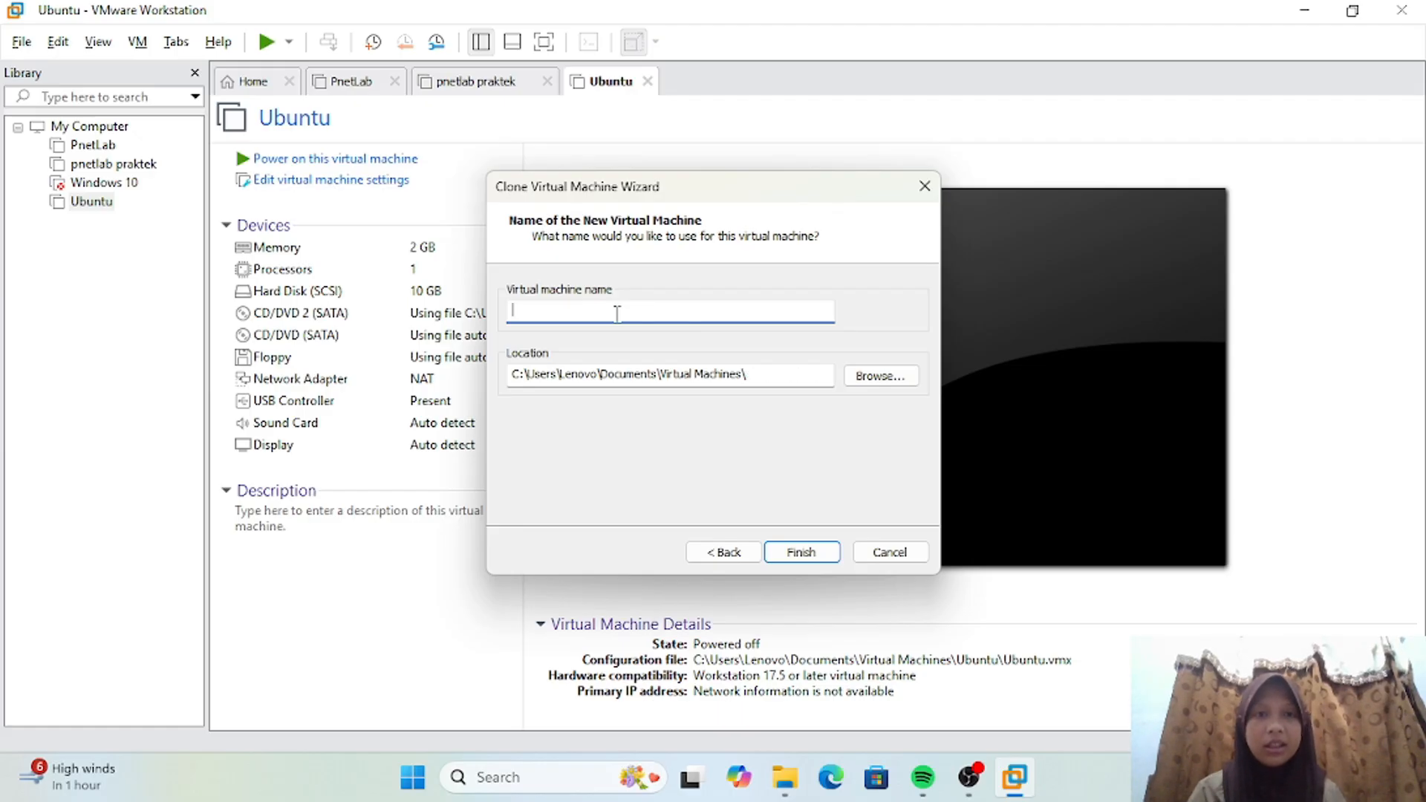
text(ubun)
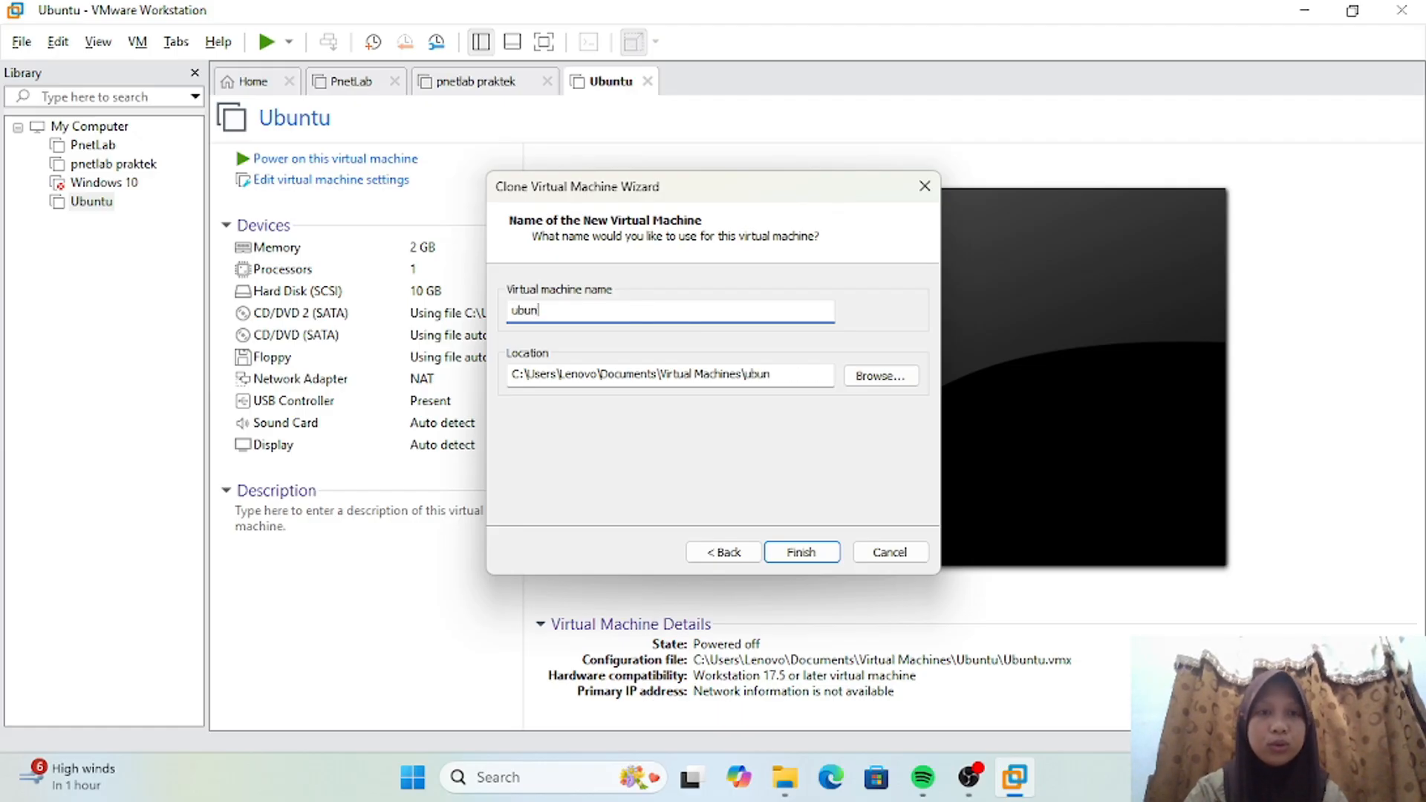
text(tu 2)
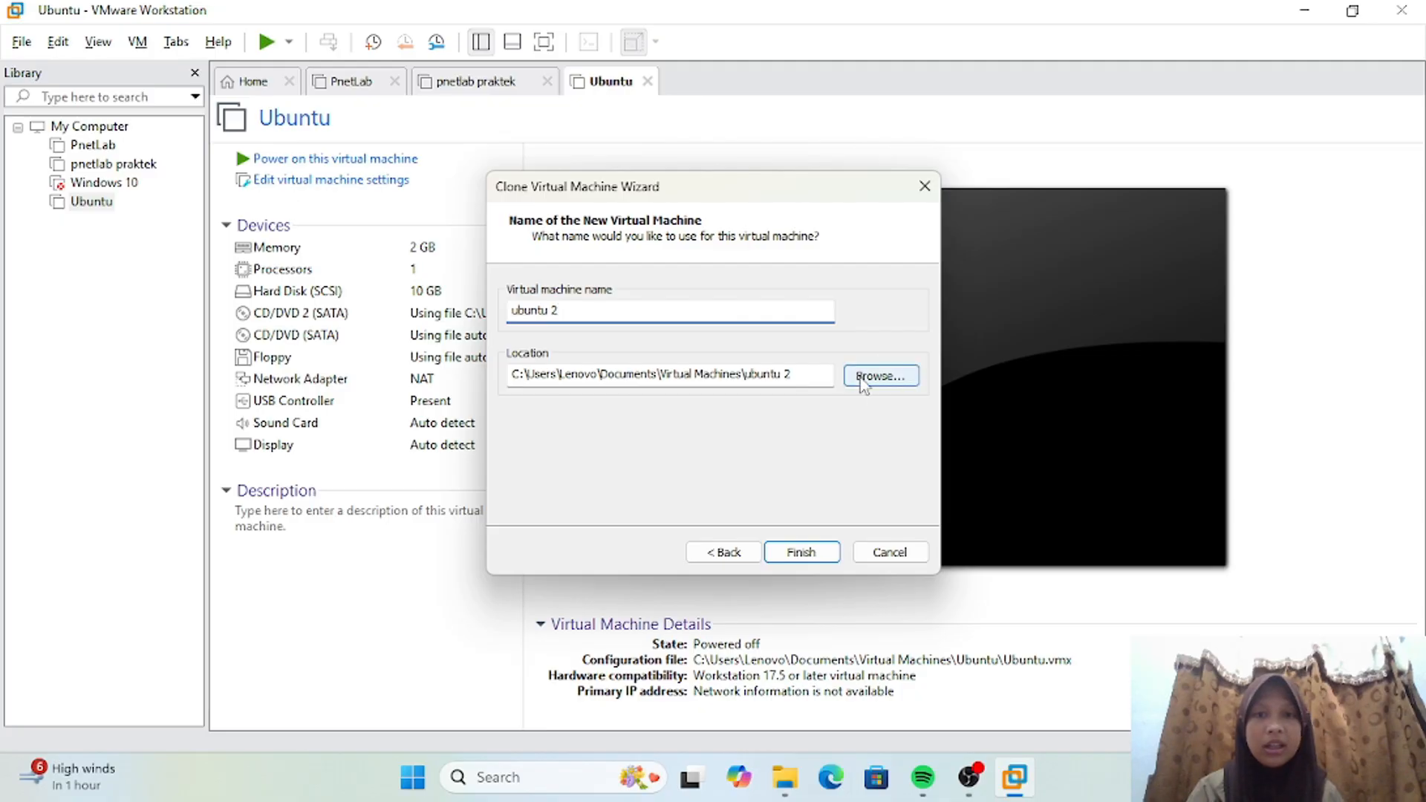
click(799, 553)
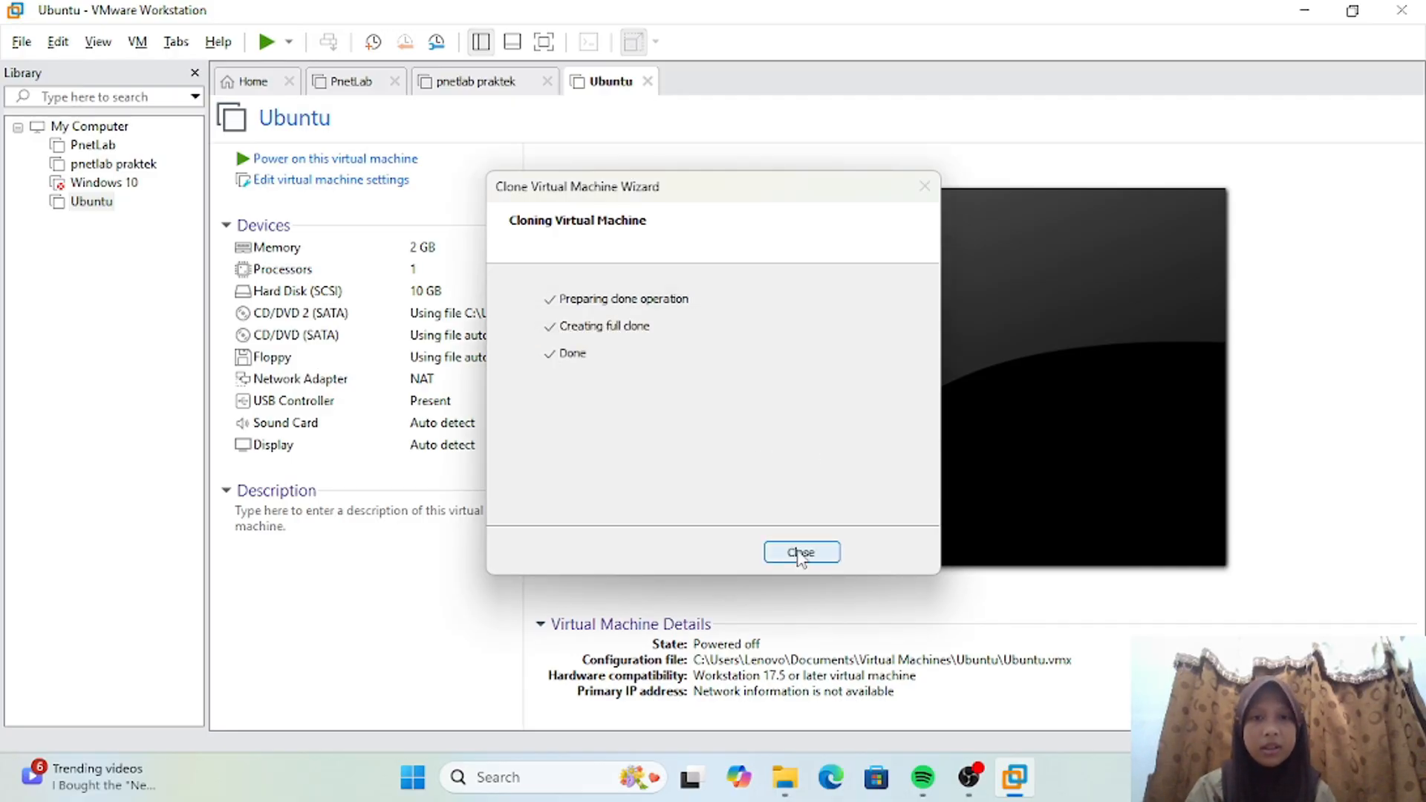
click(800, 552)
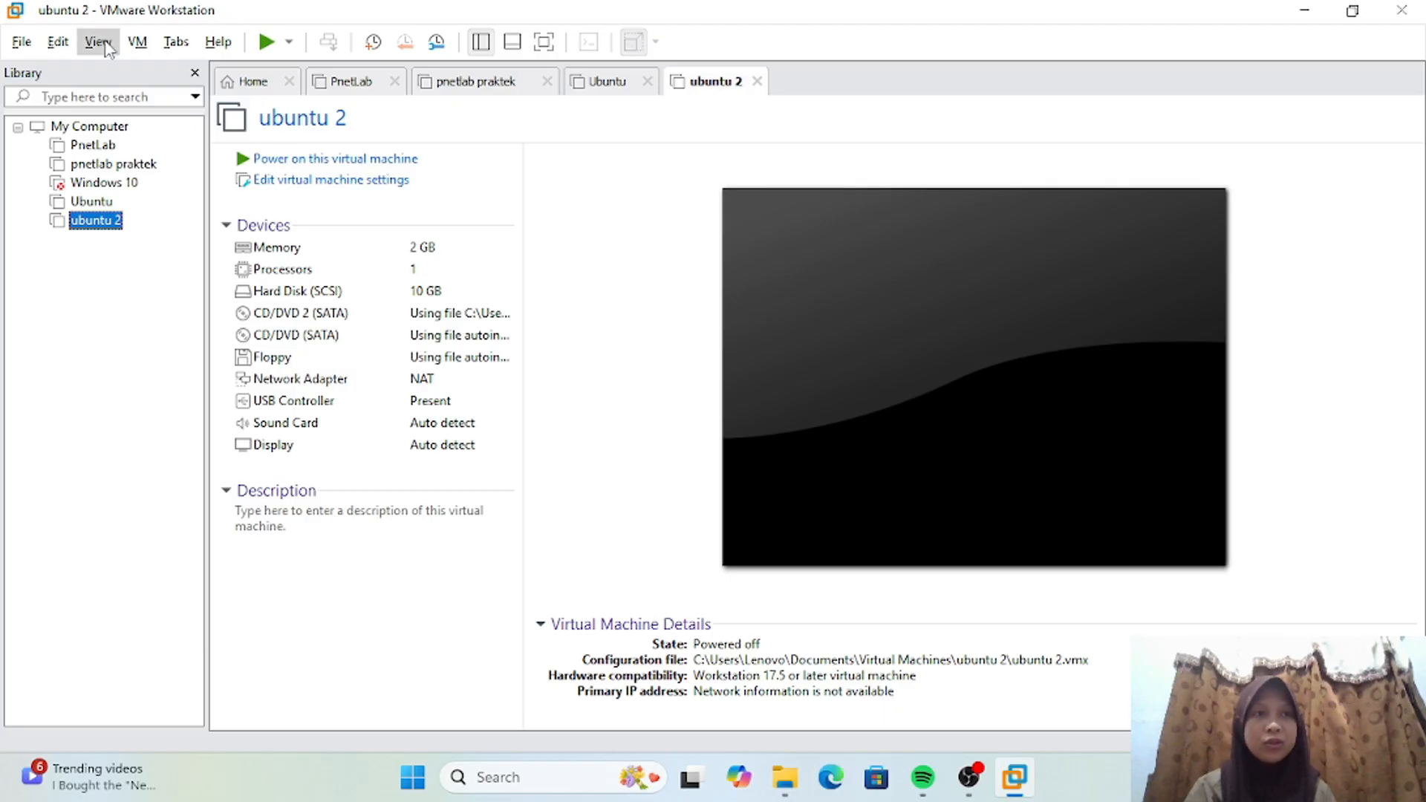
click(137, 43)
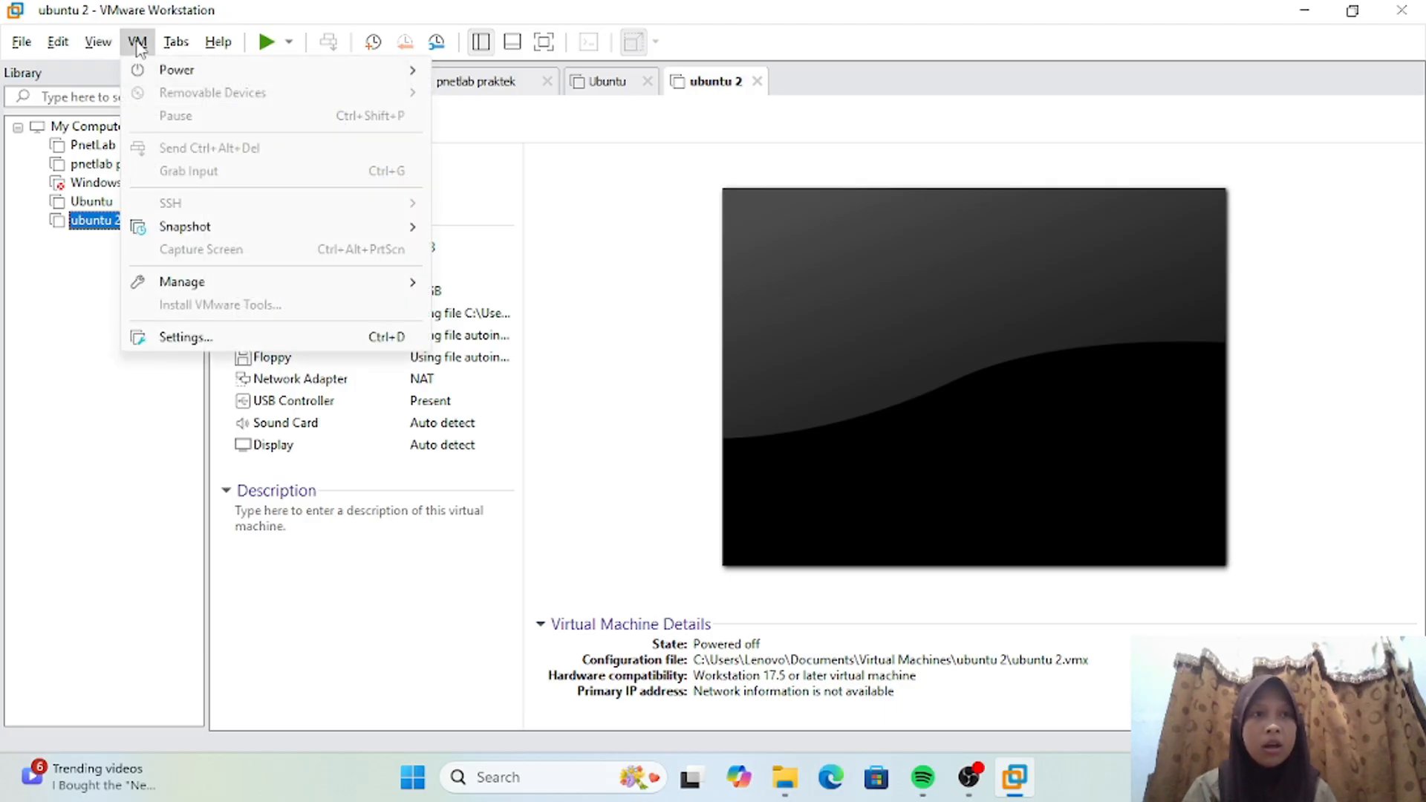
mouse_move(363, 289)
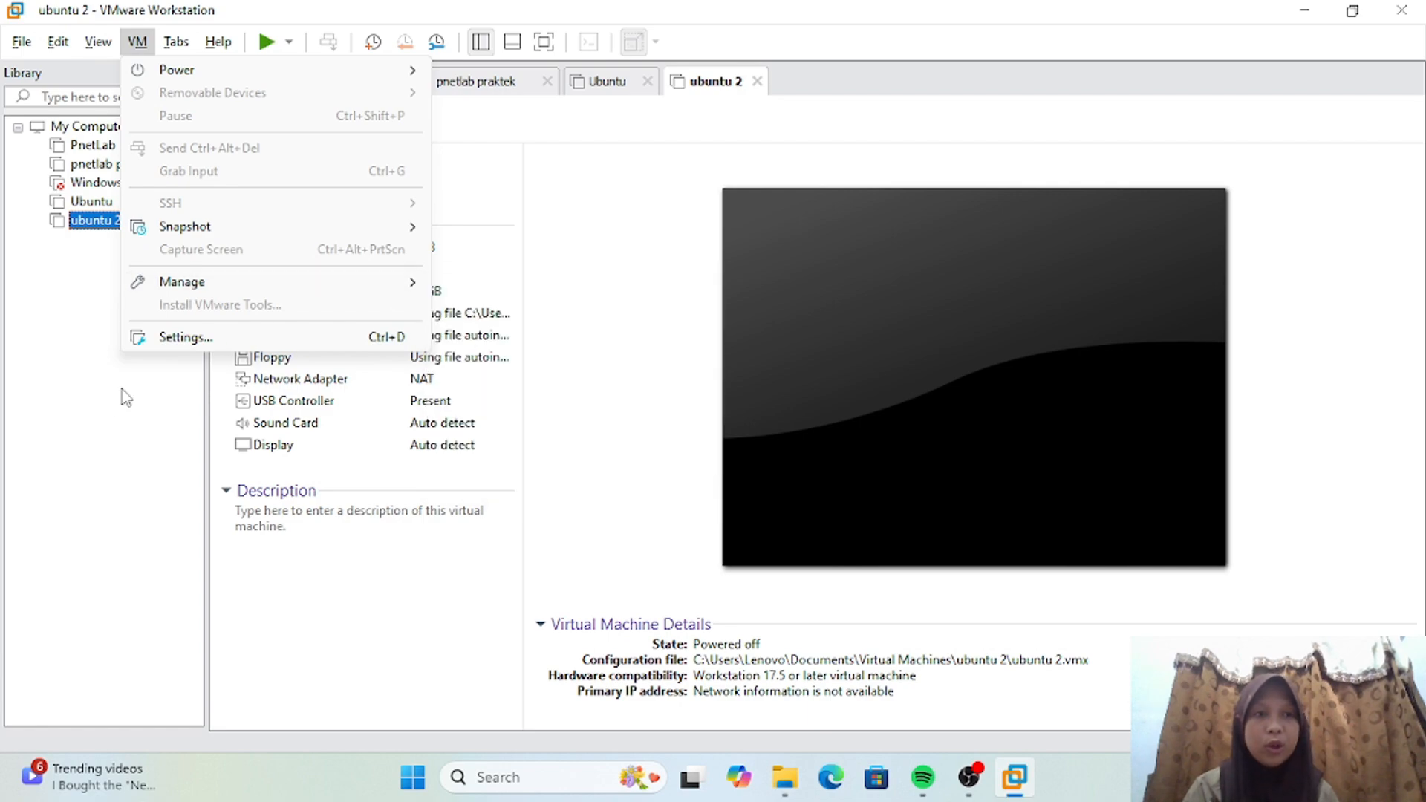
click(107, 405)
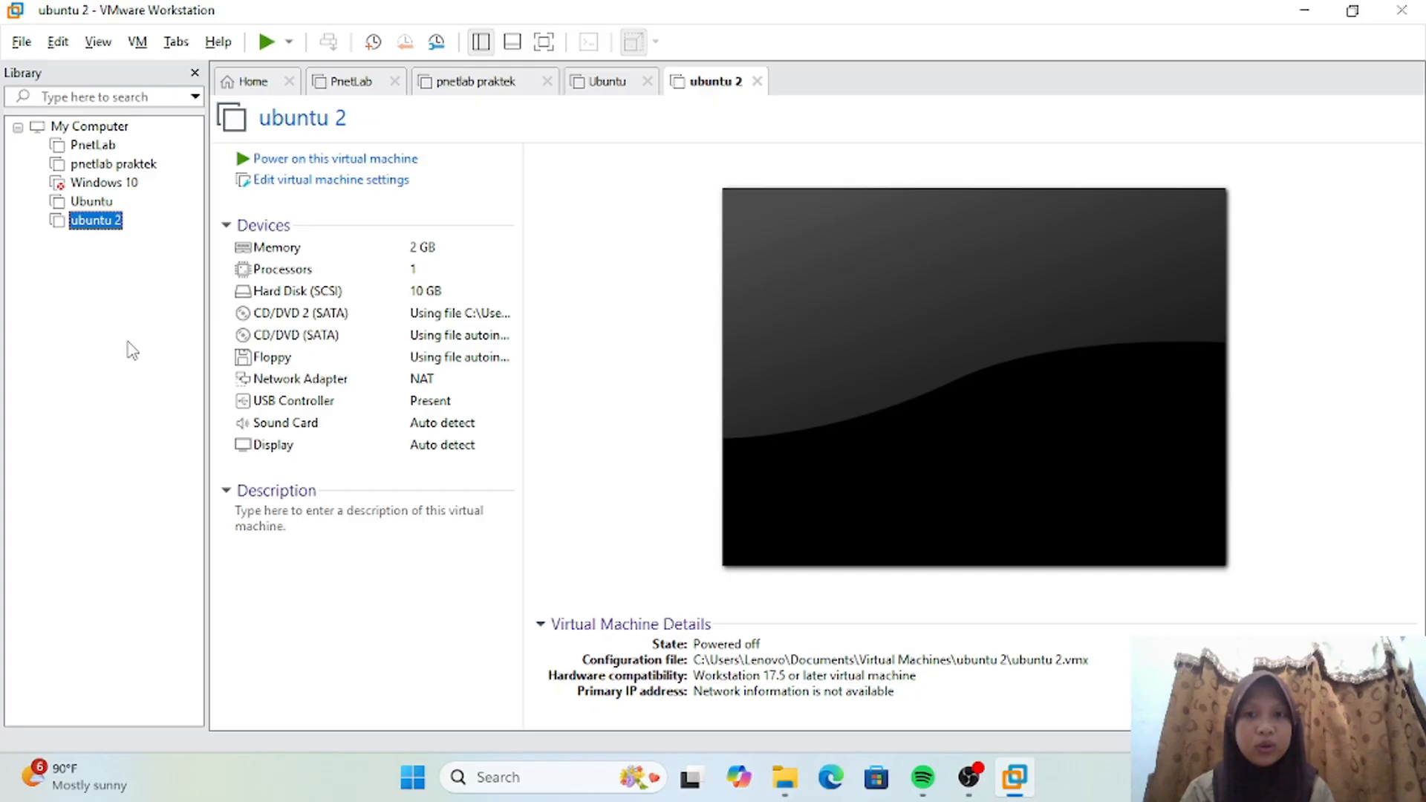
Step: Take a snapshot of the powered-off ubuntu 2 virtual machine and name it default-vm
right_click(108, 222)
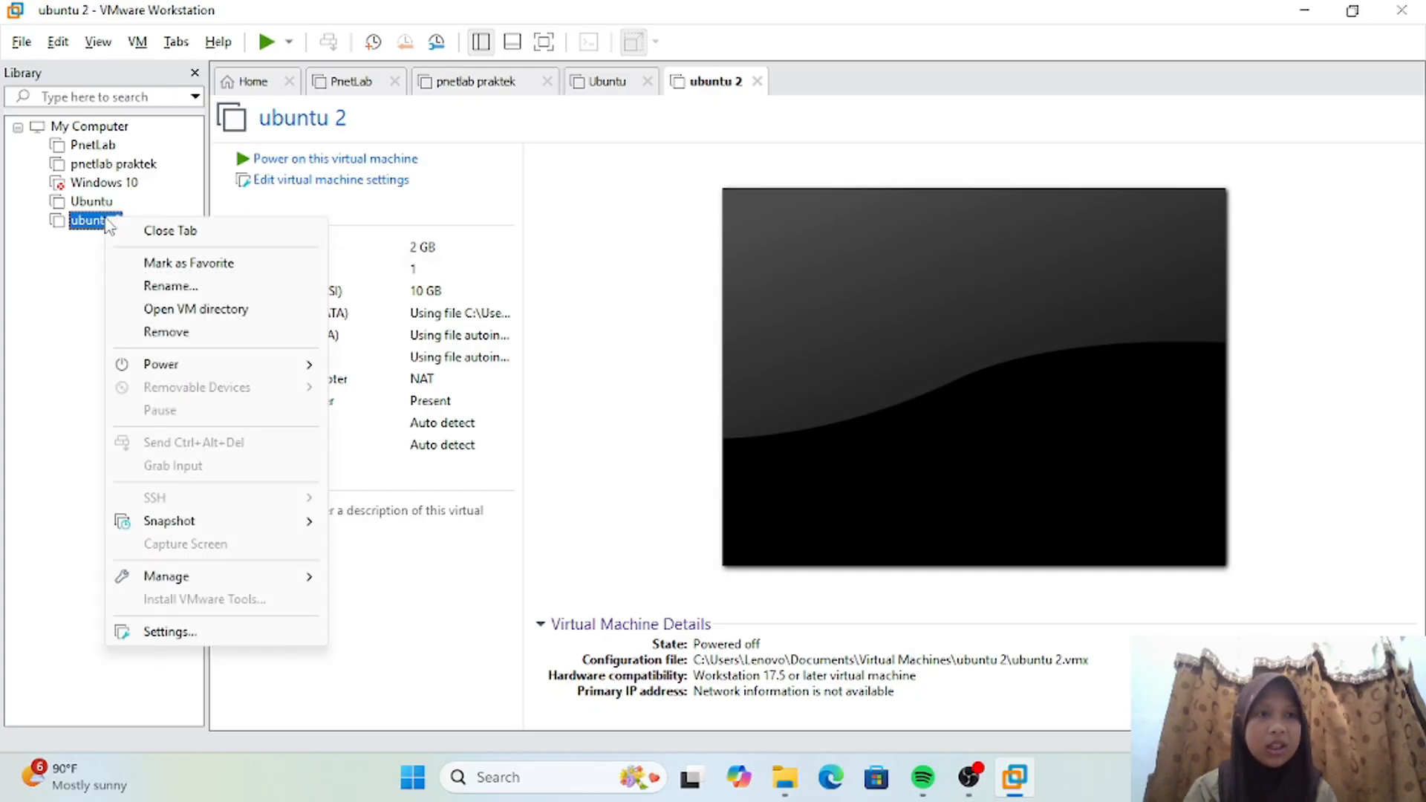
mouse_move(297, 532)
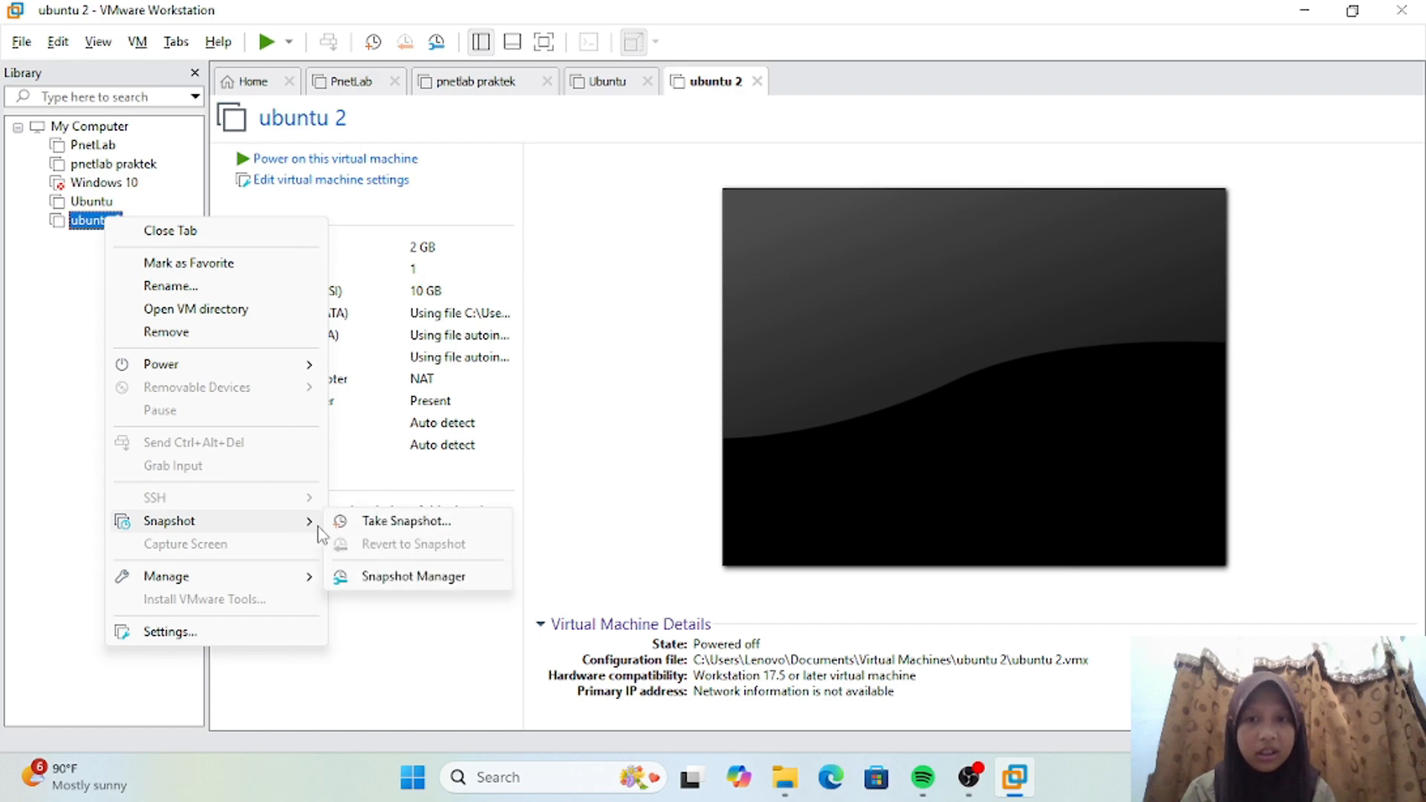
click(382, 522)
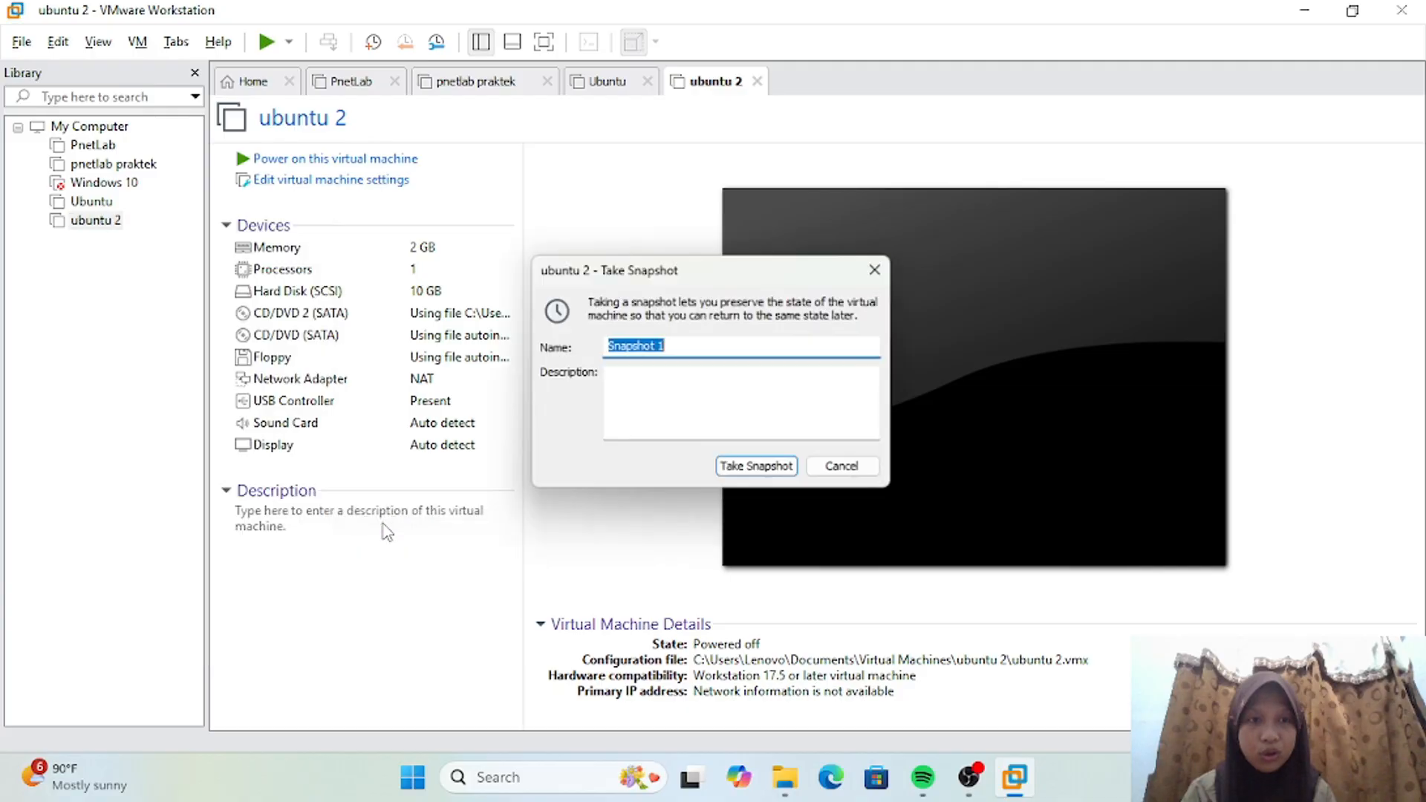
click(690, 346)
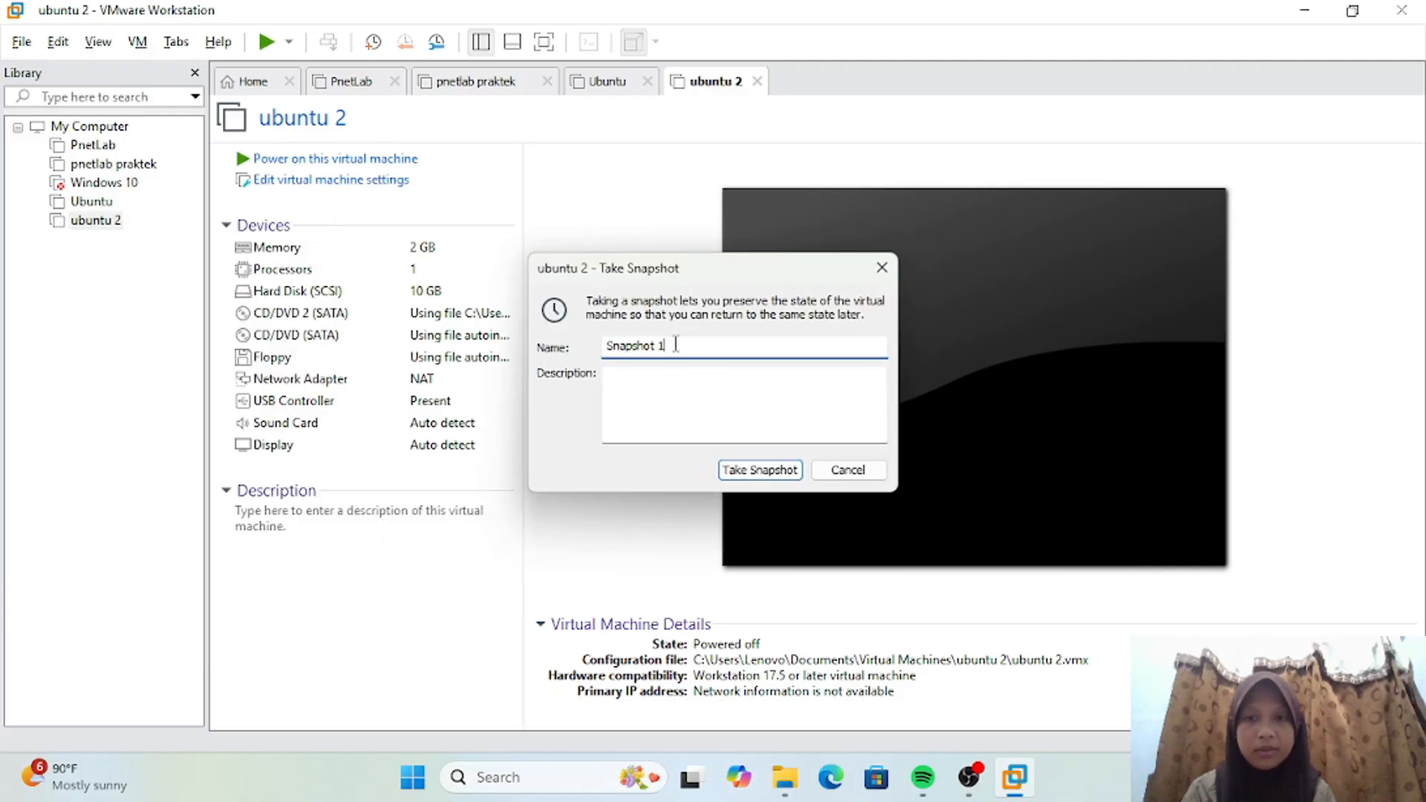
key(BackSpace)
key(BackSpace)
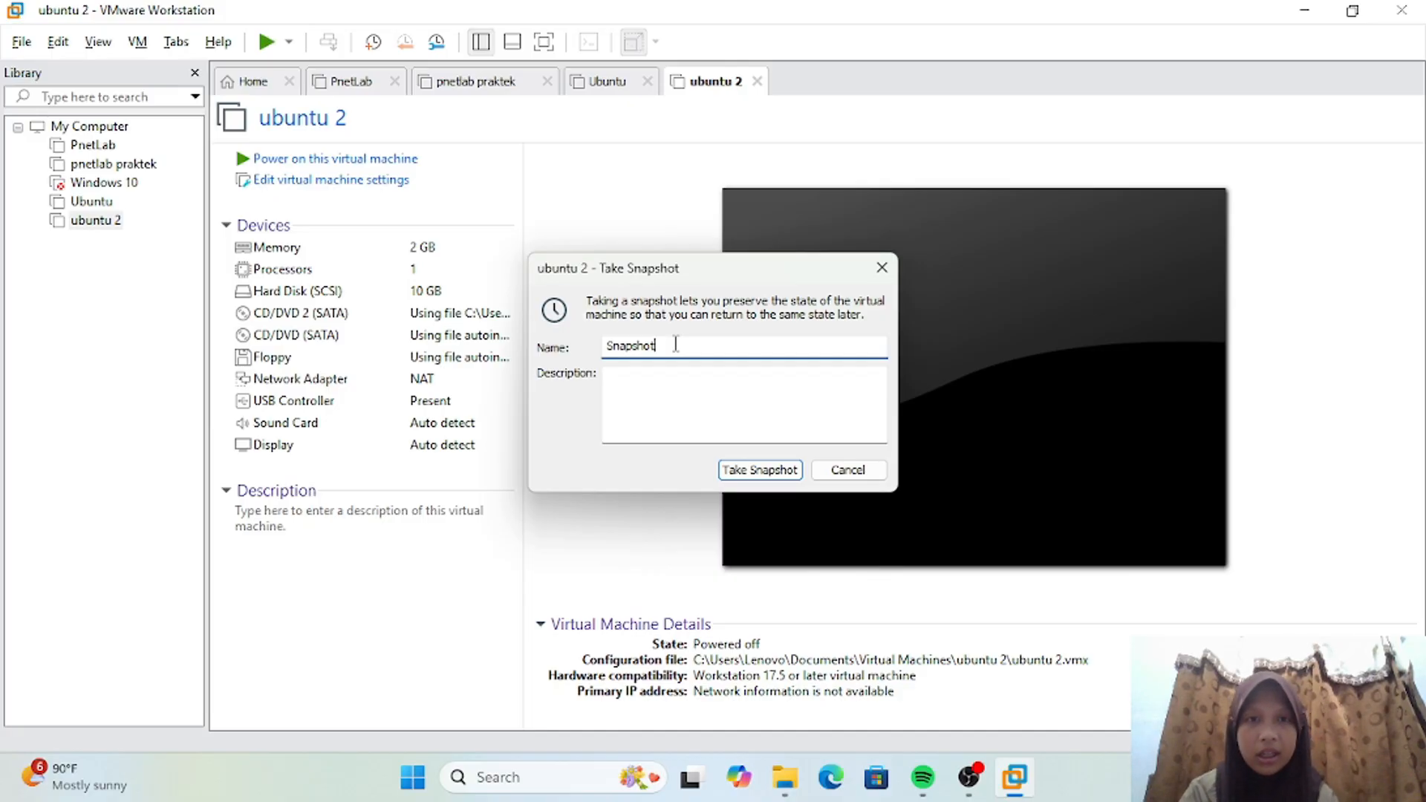
key(BackSpace)
key(BackSpace)
key(BackSpace)
key(BackSpace)
key(BackSpace)
key(BackSpace)
key(BackSpace)
key(BackSpace)
text(de)
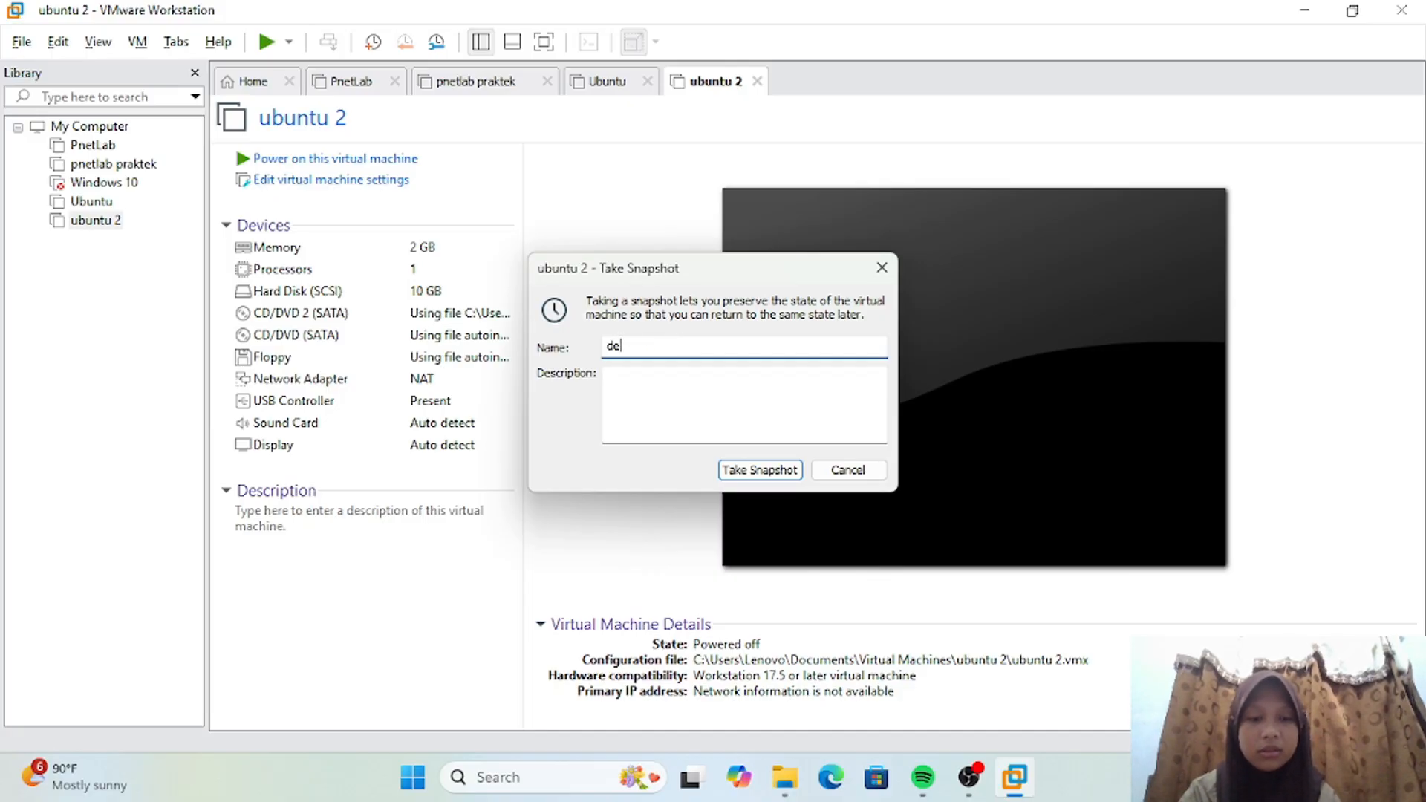
text(fault)
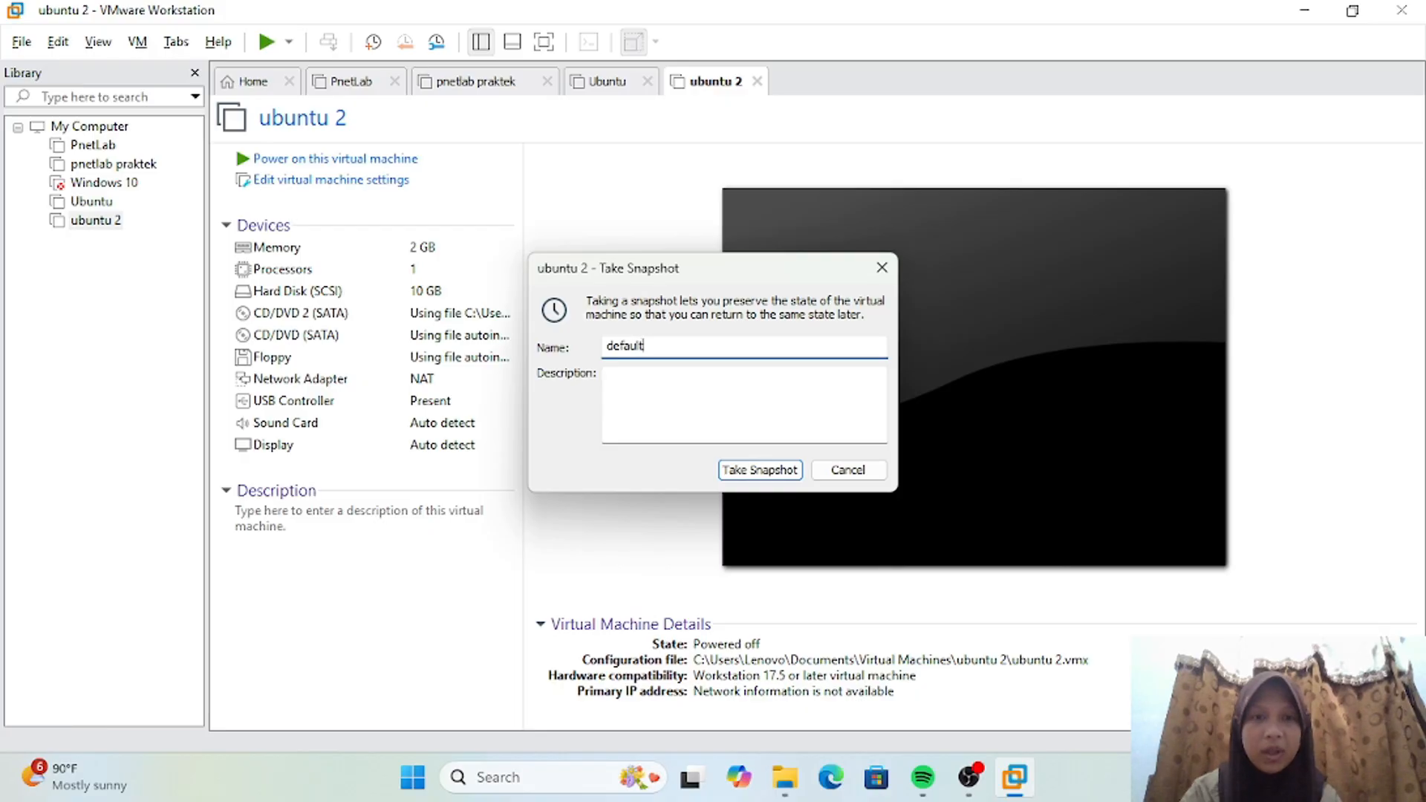
text(-)
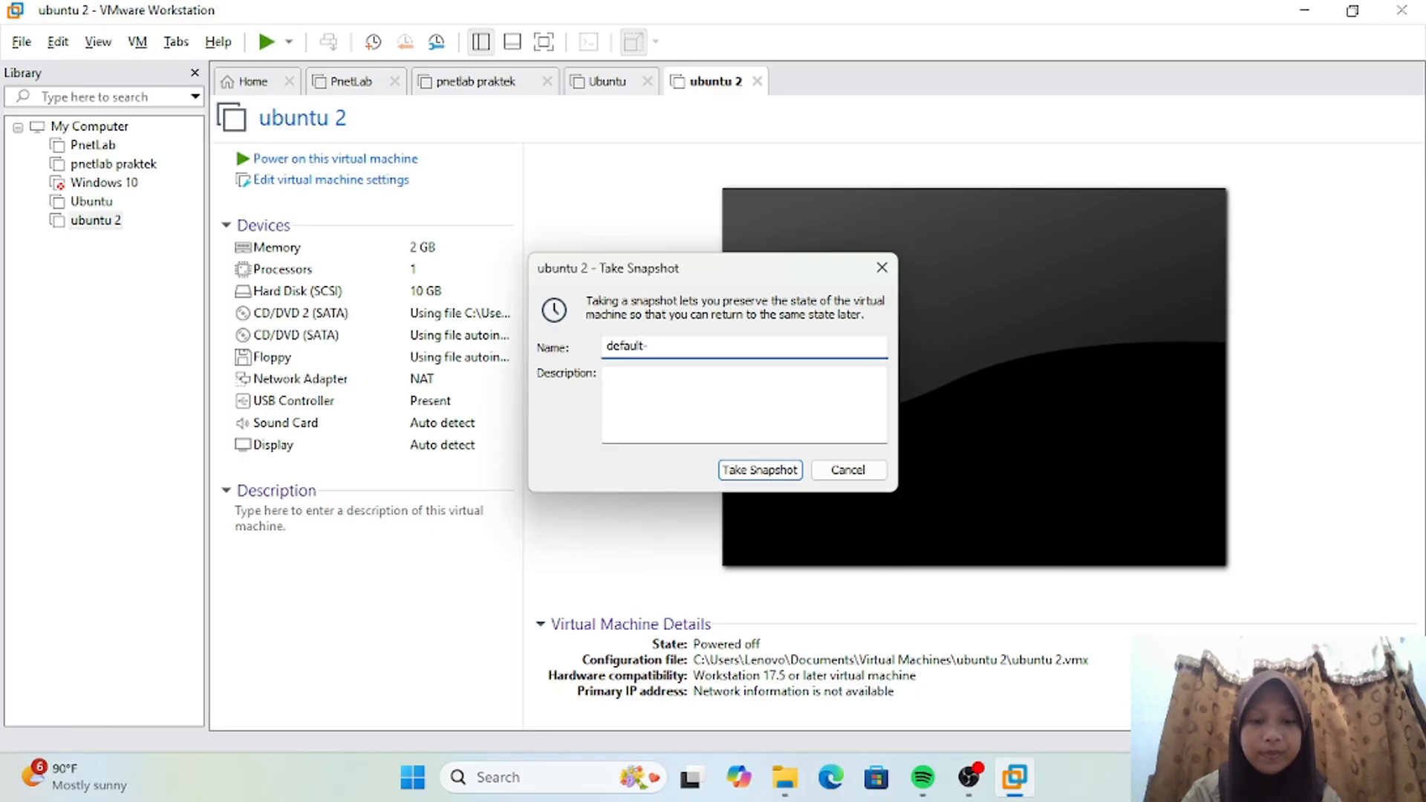
text(vm)
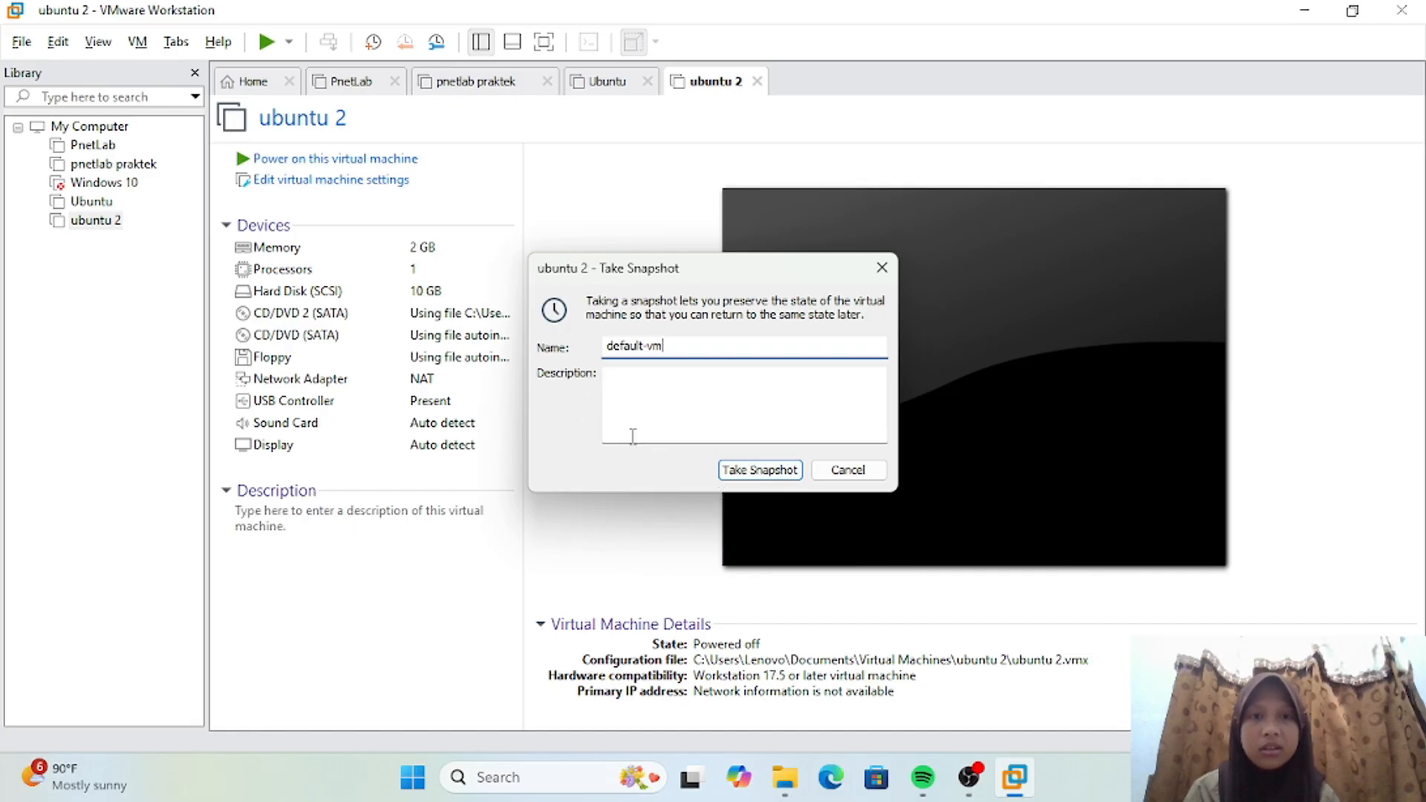
click(759, 471)
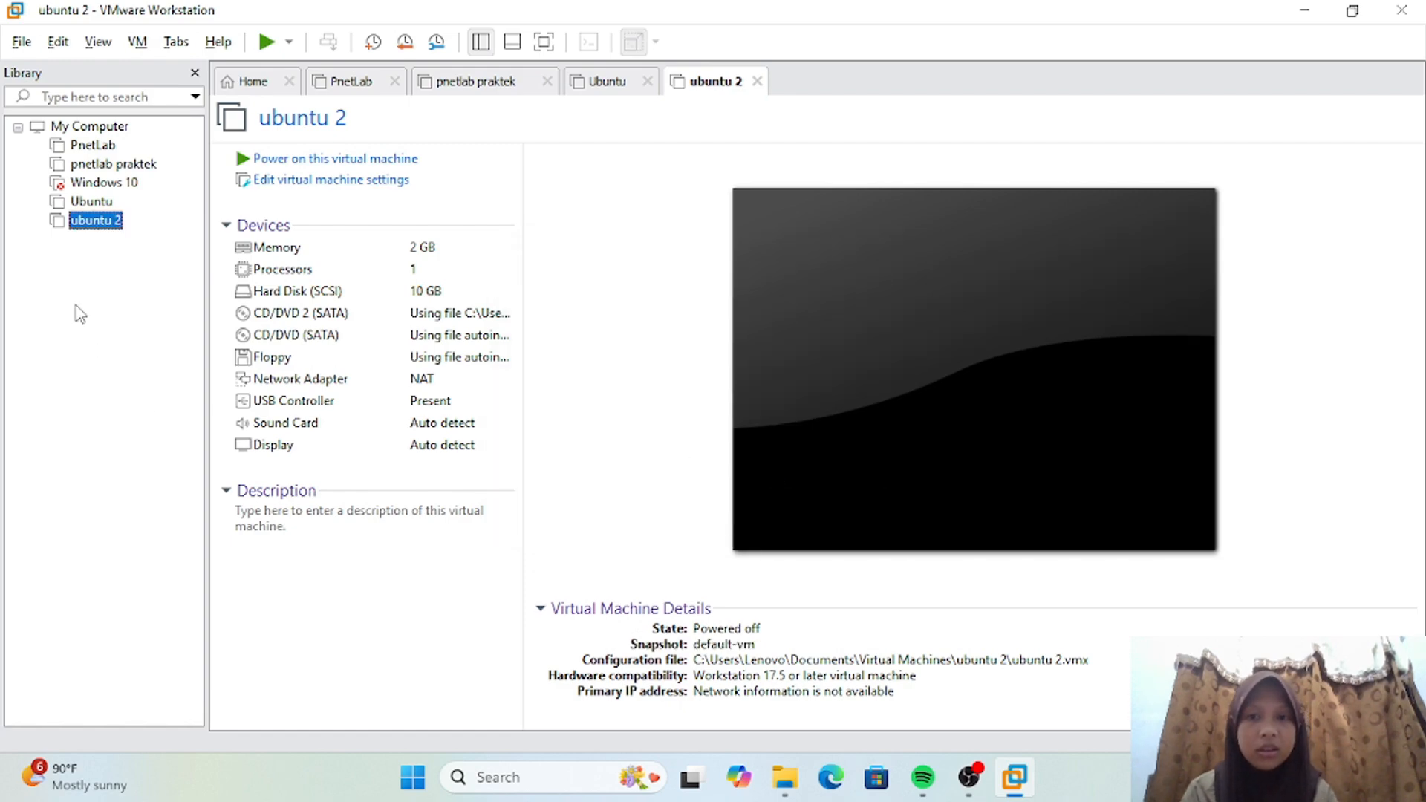
Step: Review the snapshot tree of ubuntu 2 in the Snapshot Manager, and close it
right_click(107, 224)
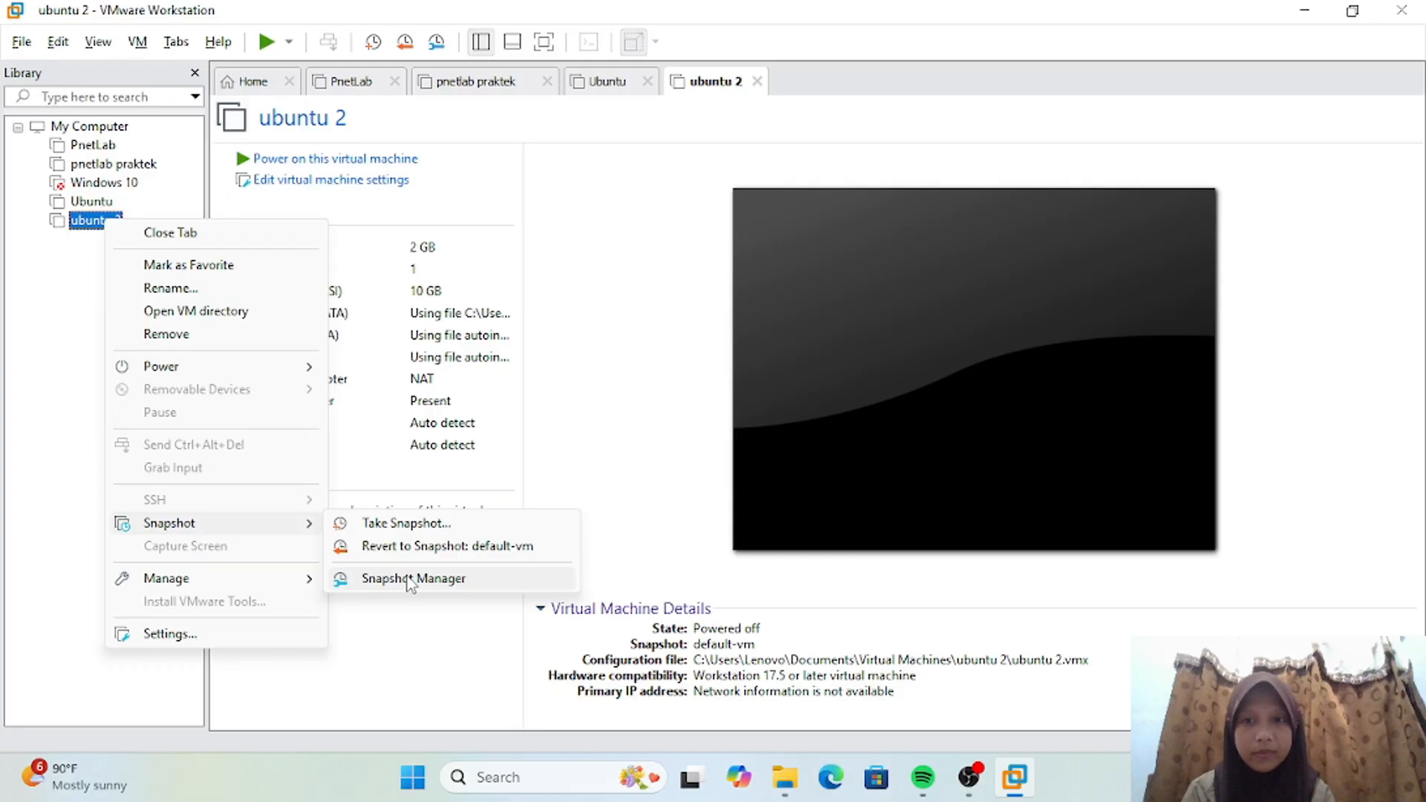
click(409, 580)
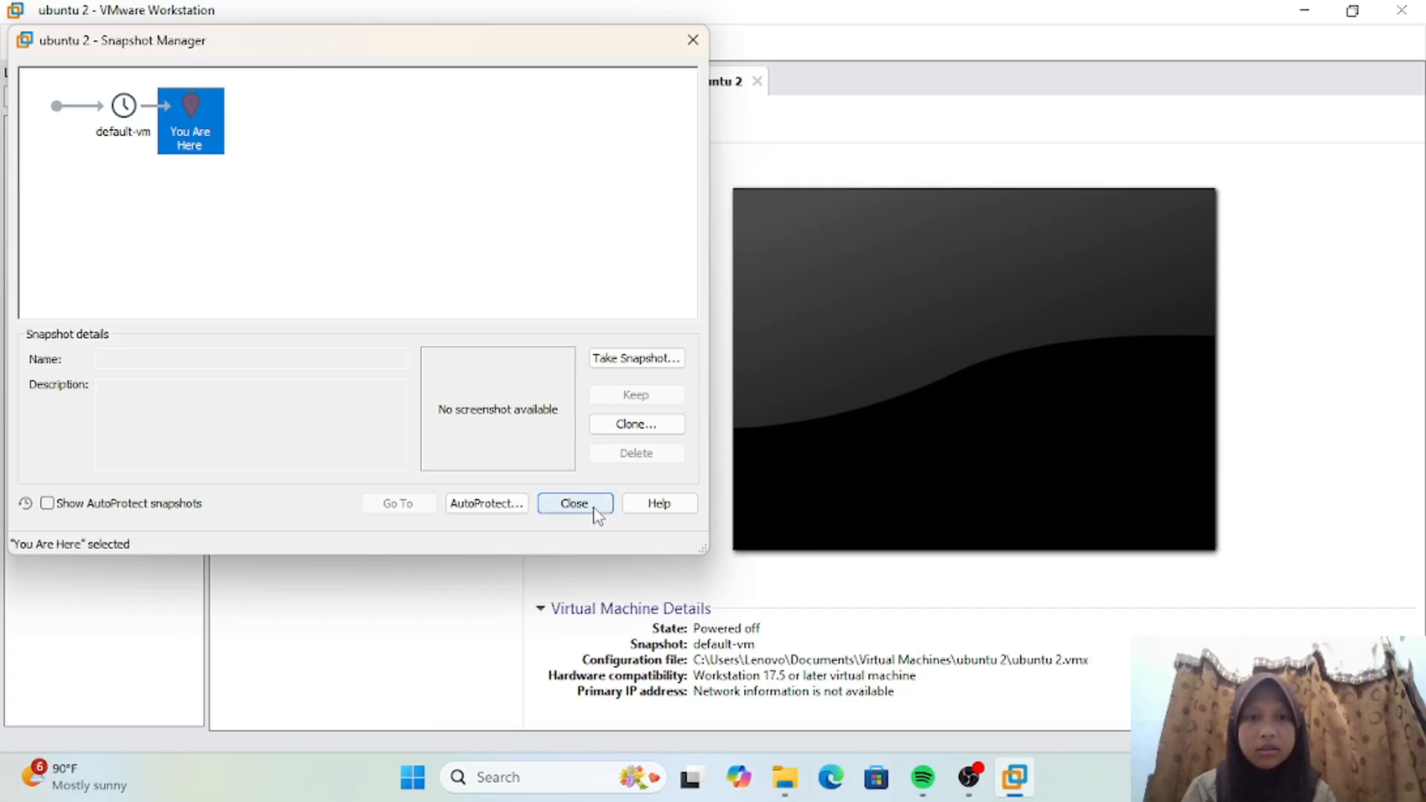
click(574, 504)
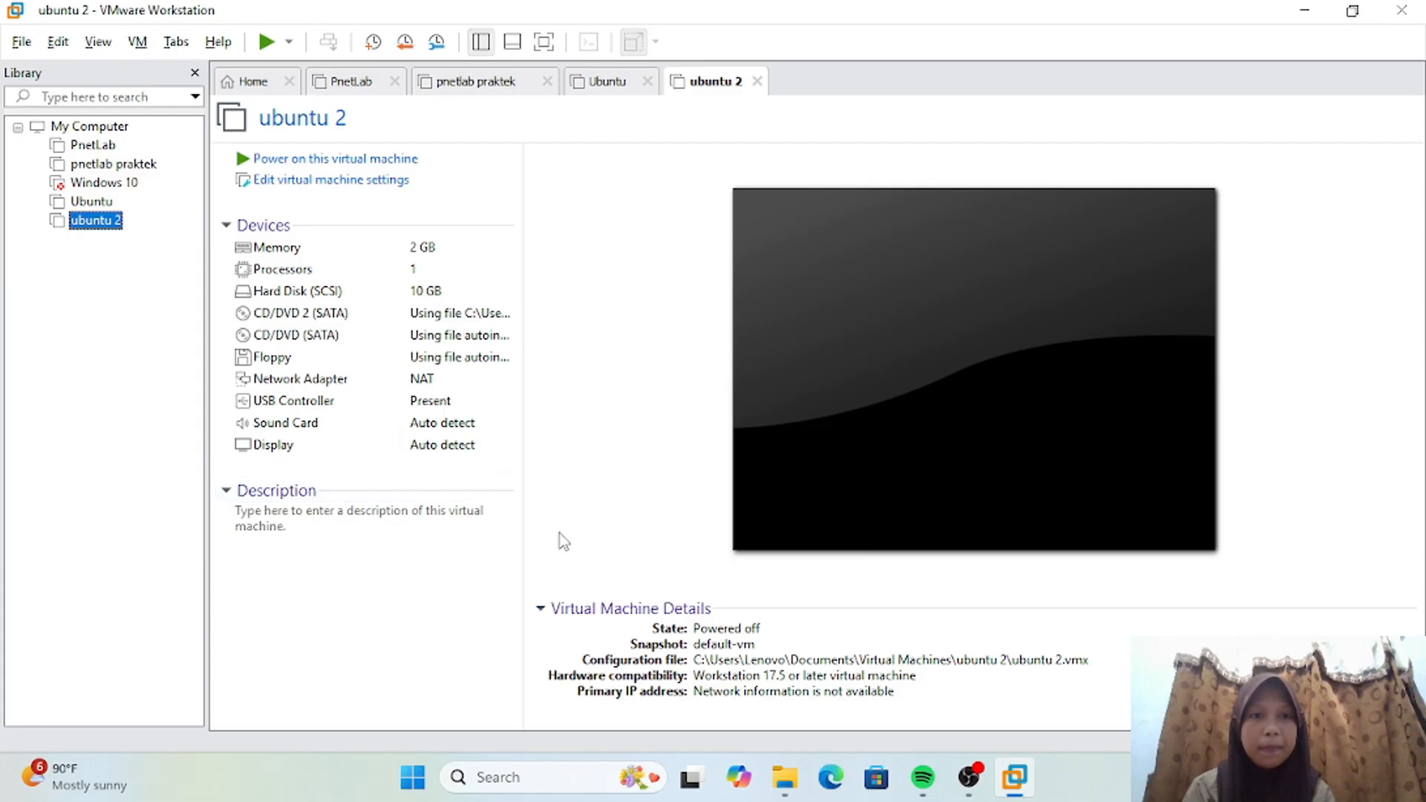
Step: Power on the ubuntu 2 virtual machine and log in at its console with the account's username and password
click(267, 43)
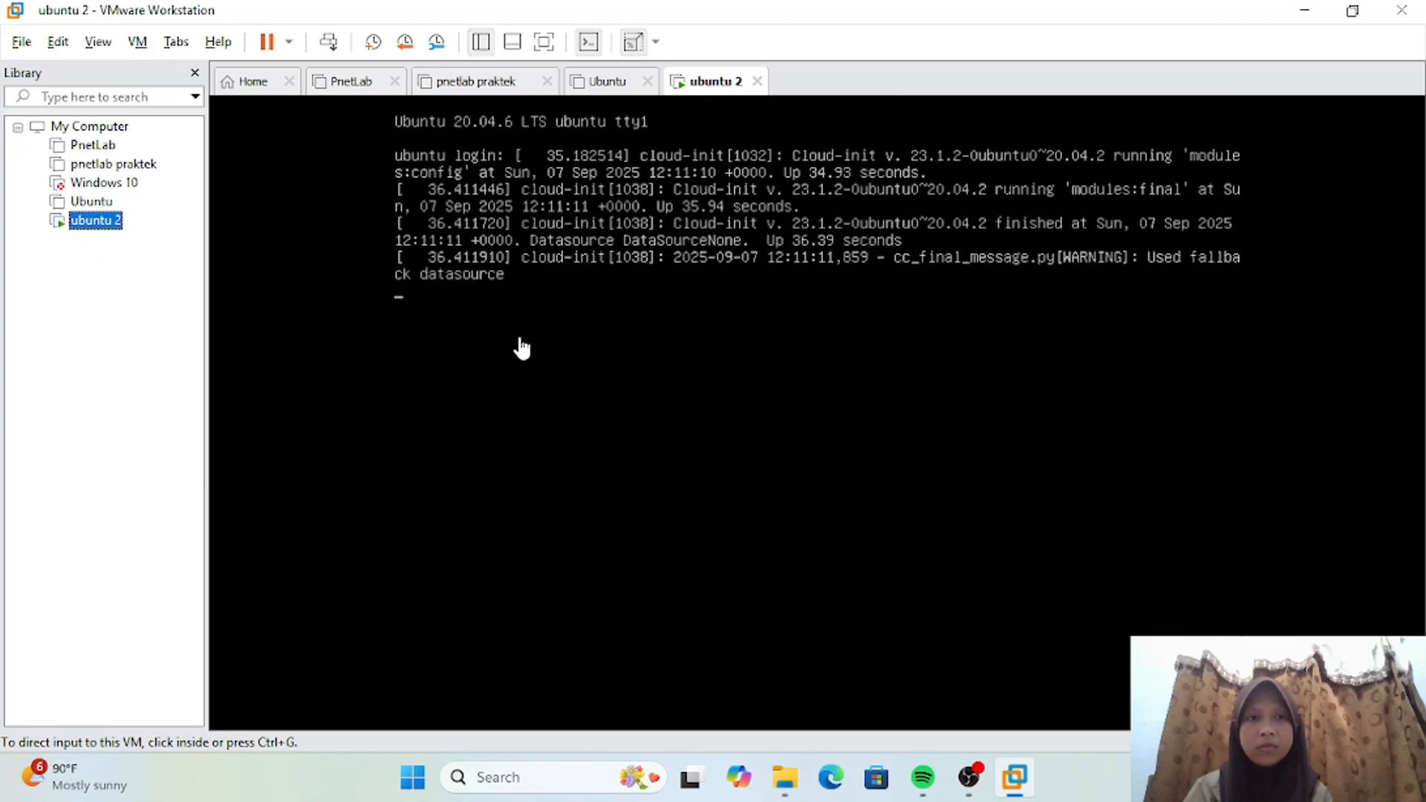
click(522, 346)
key(Return)
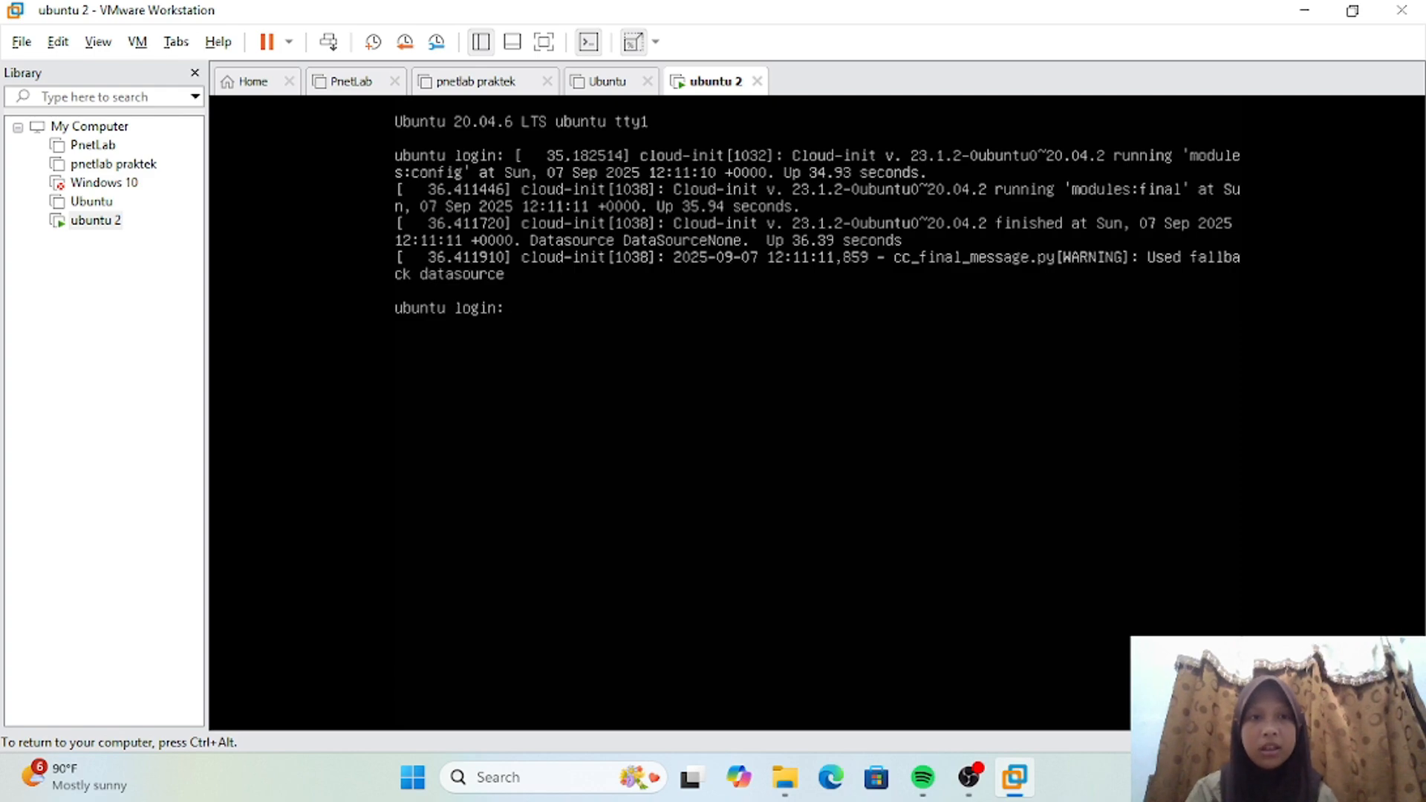
text(d)
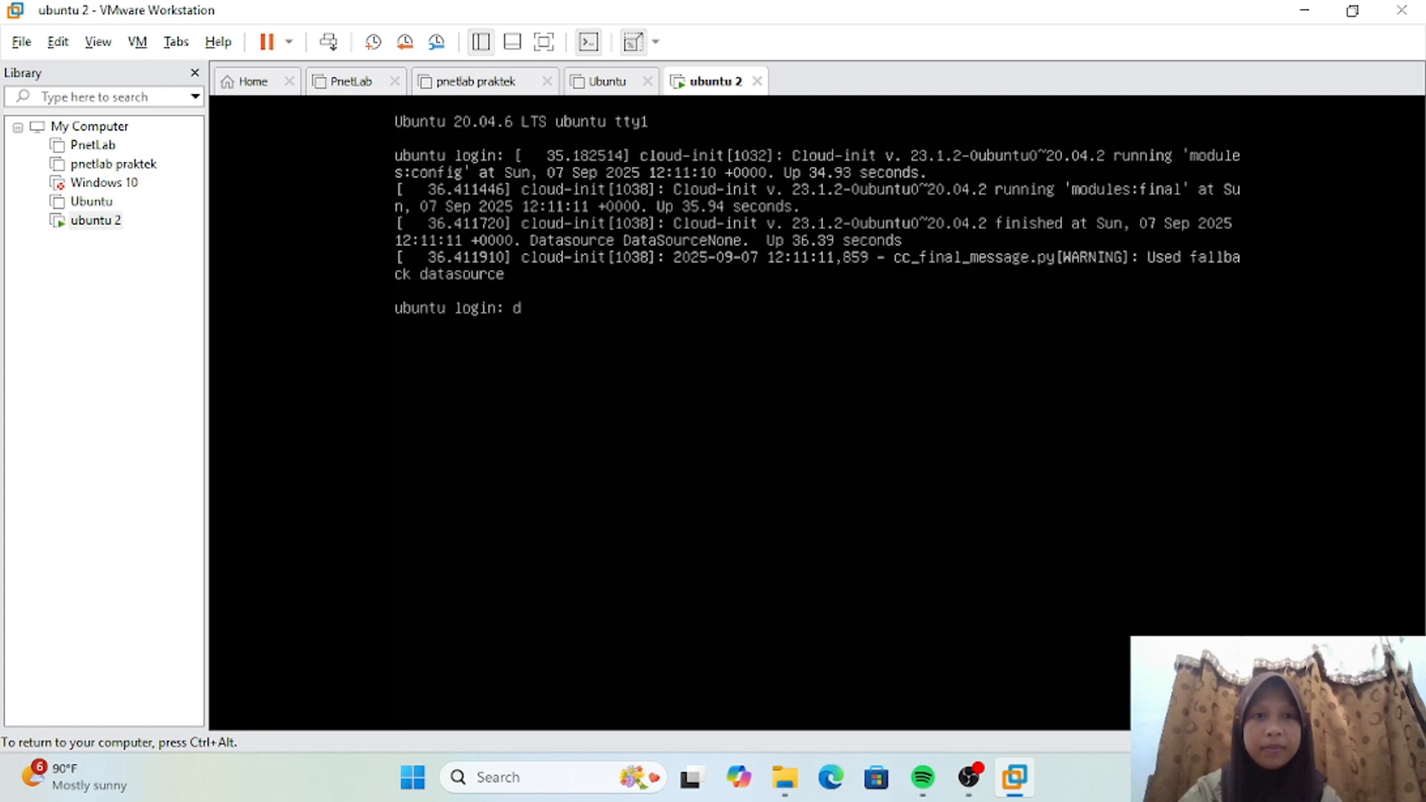
text(iarra)
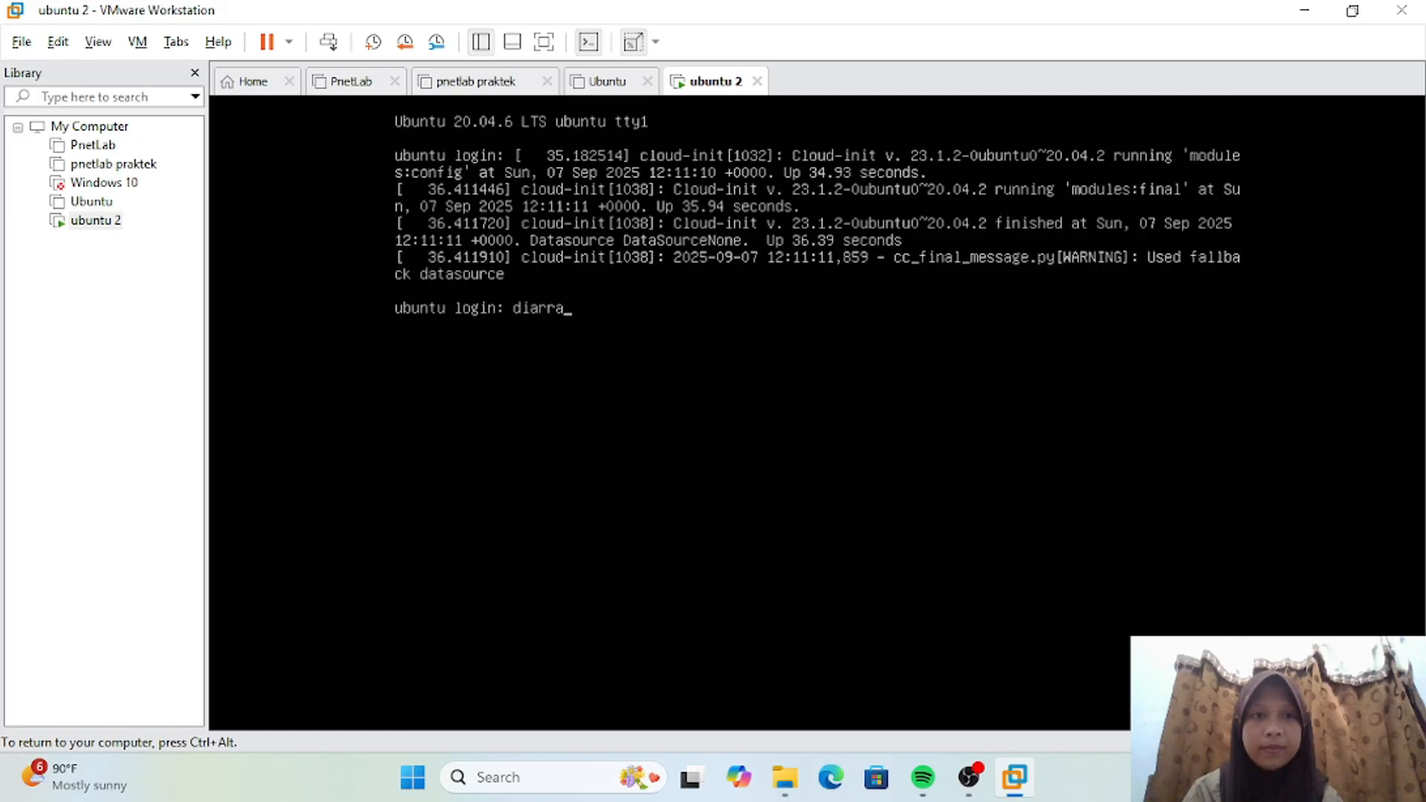
key(Return)
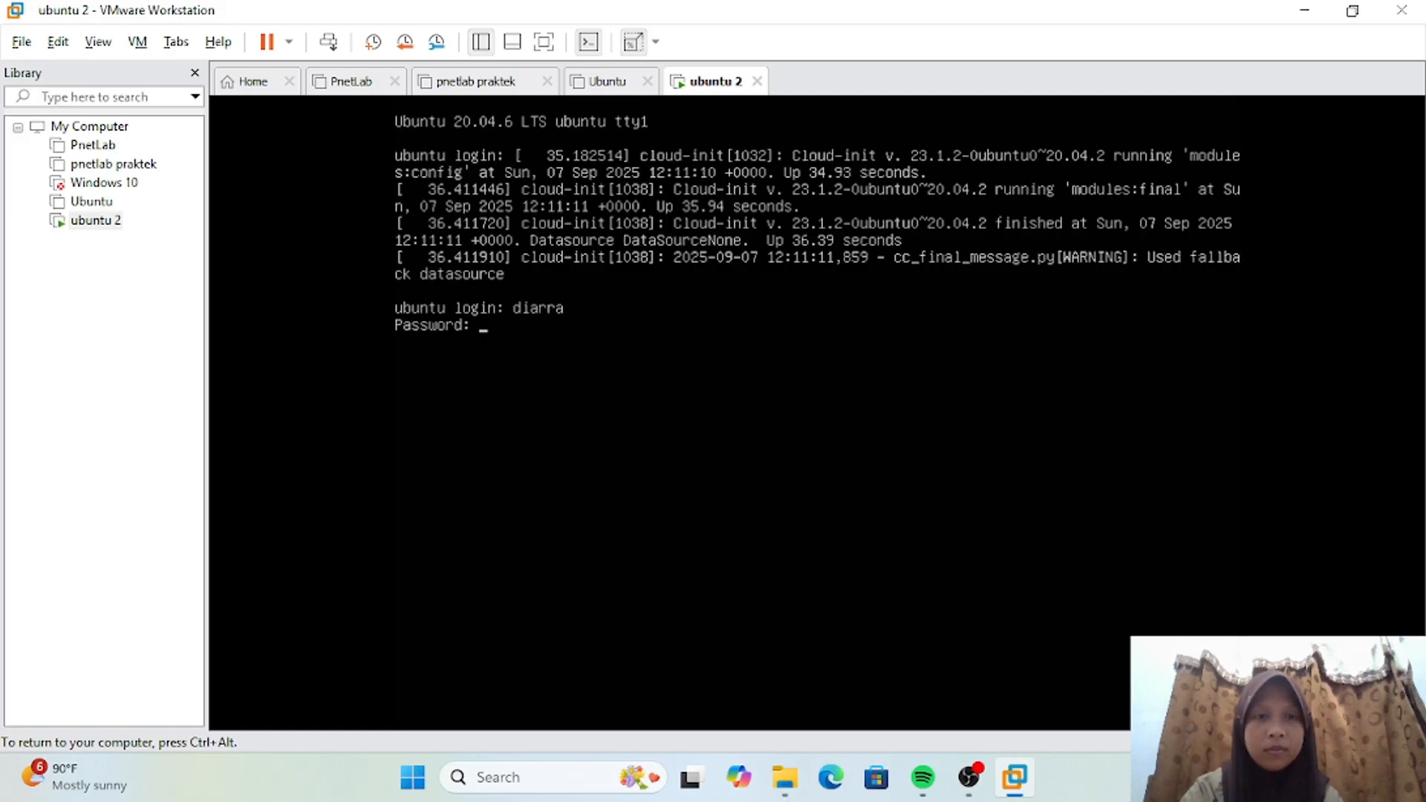
key(Return)
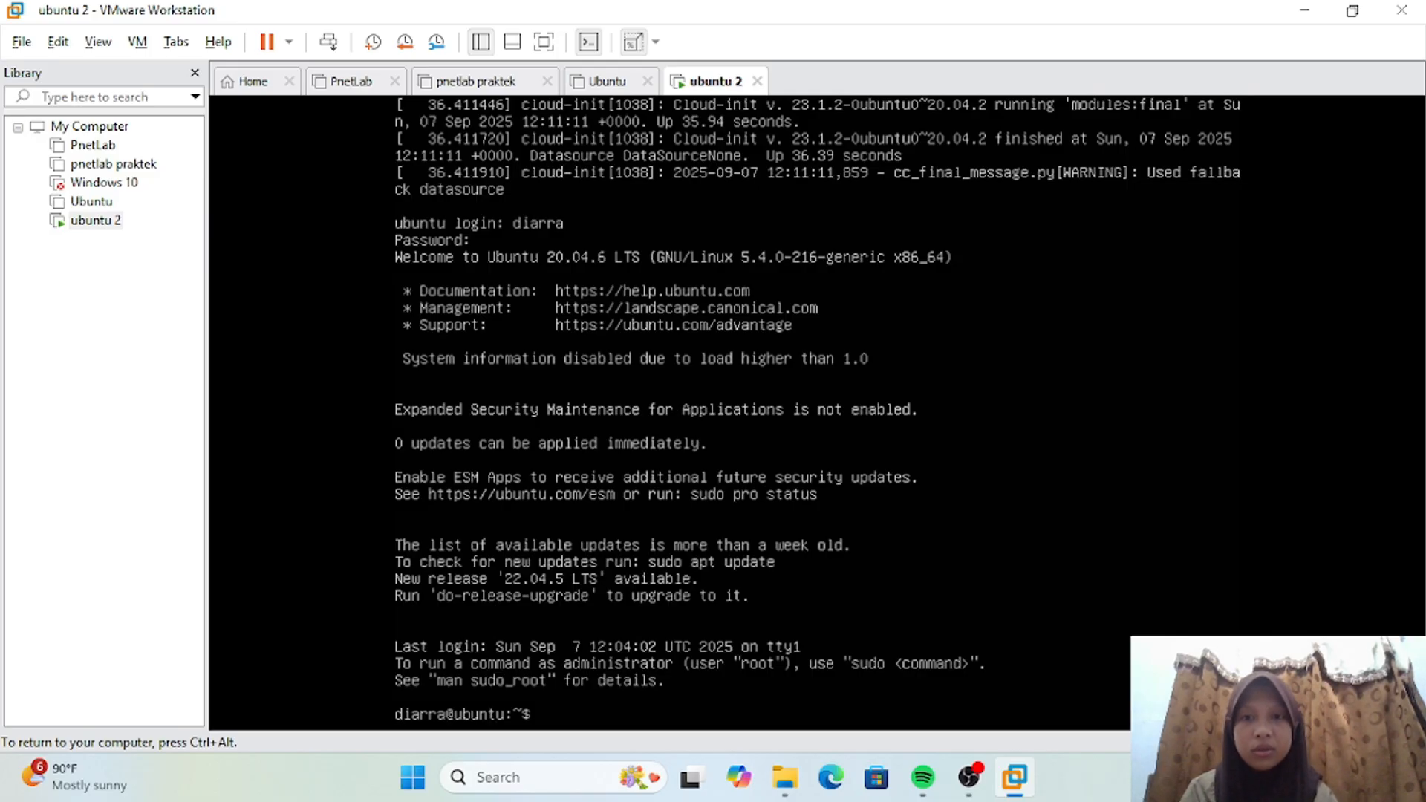
Step: Clear the guest terminal and list the contents of the home directory with ls
text(clear)
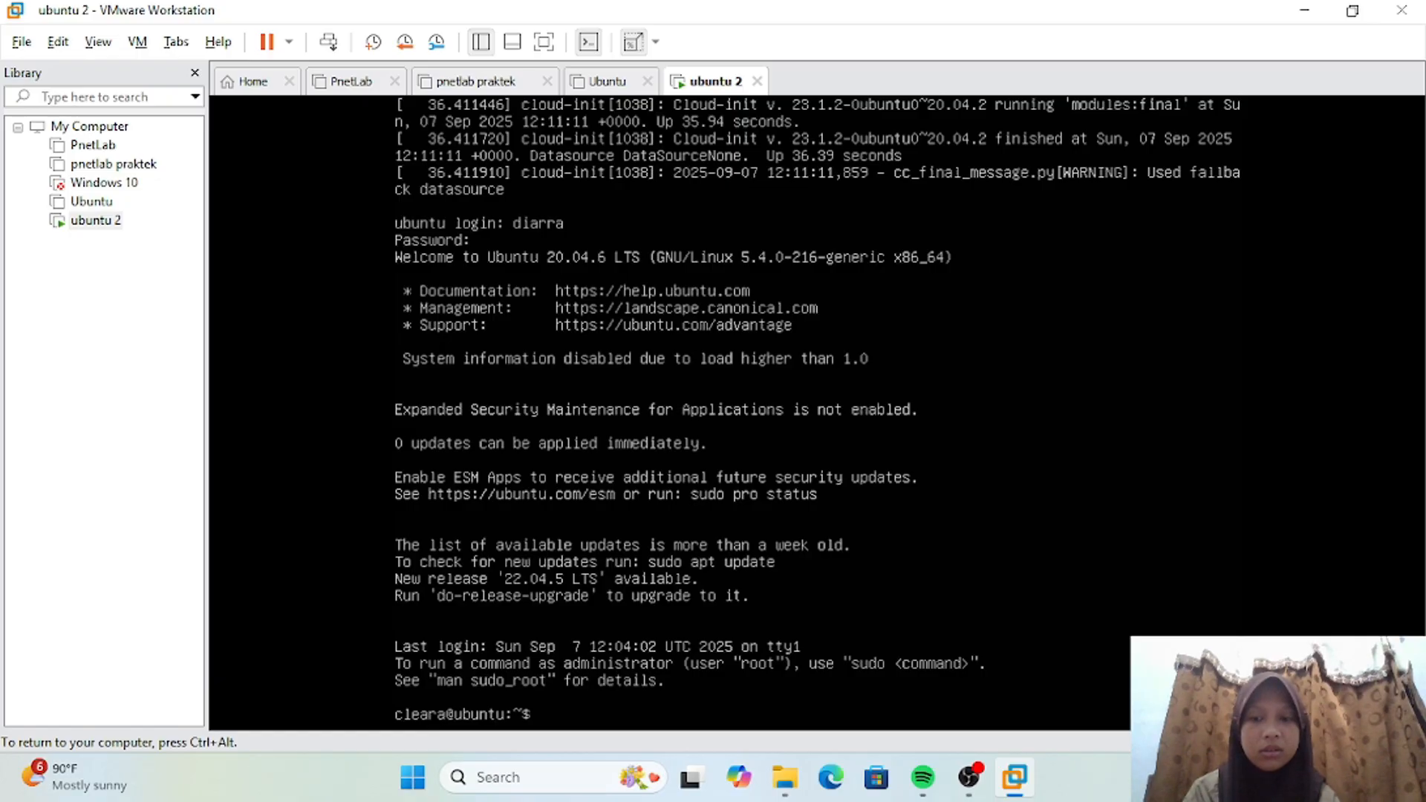
key(Return)
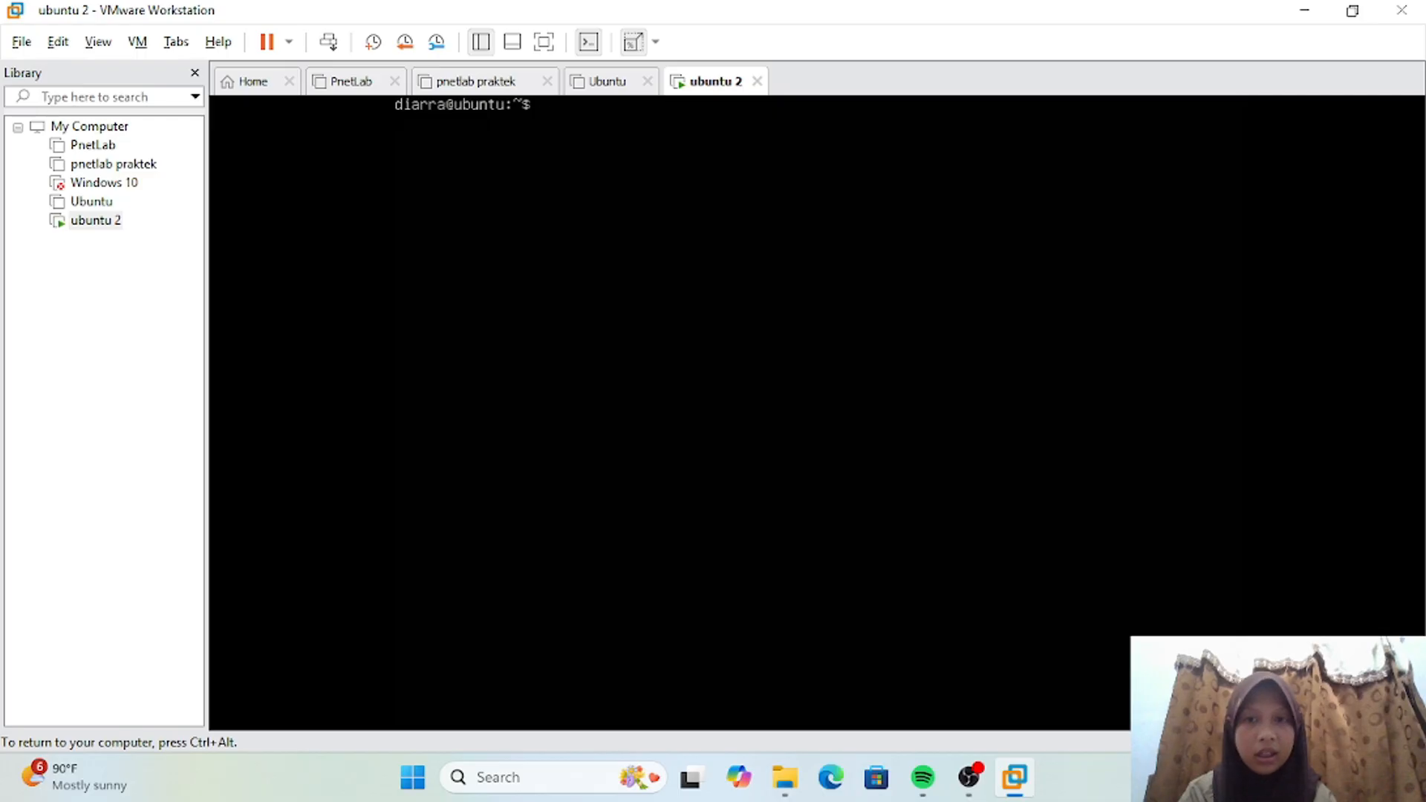
text(ls)
key(Return)
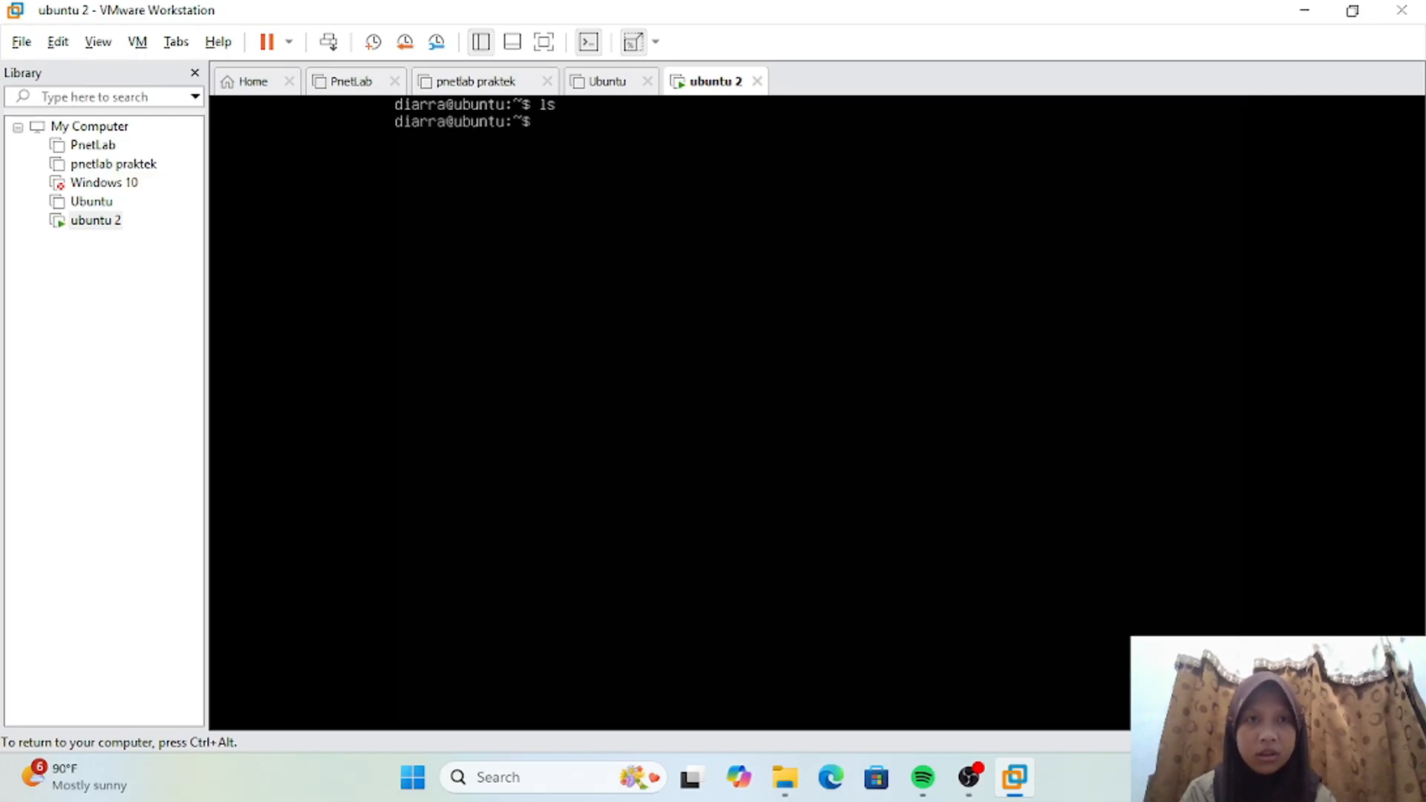
key(Return)
key(Return)
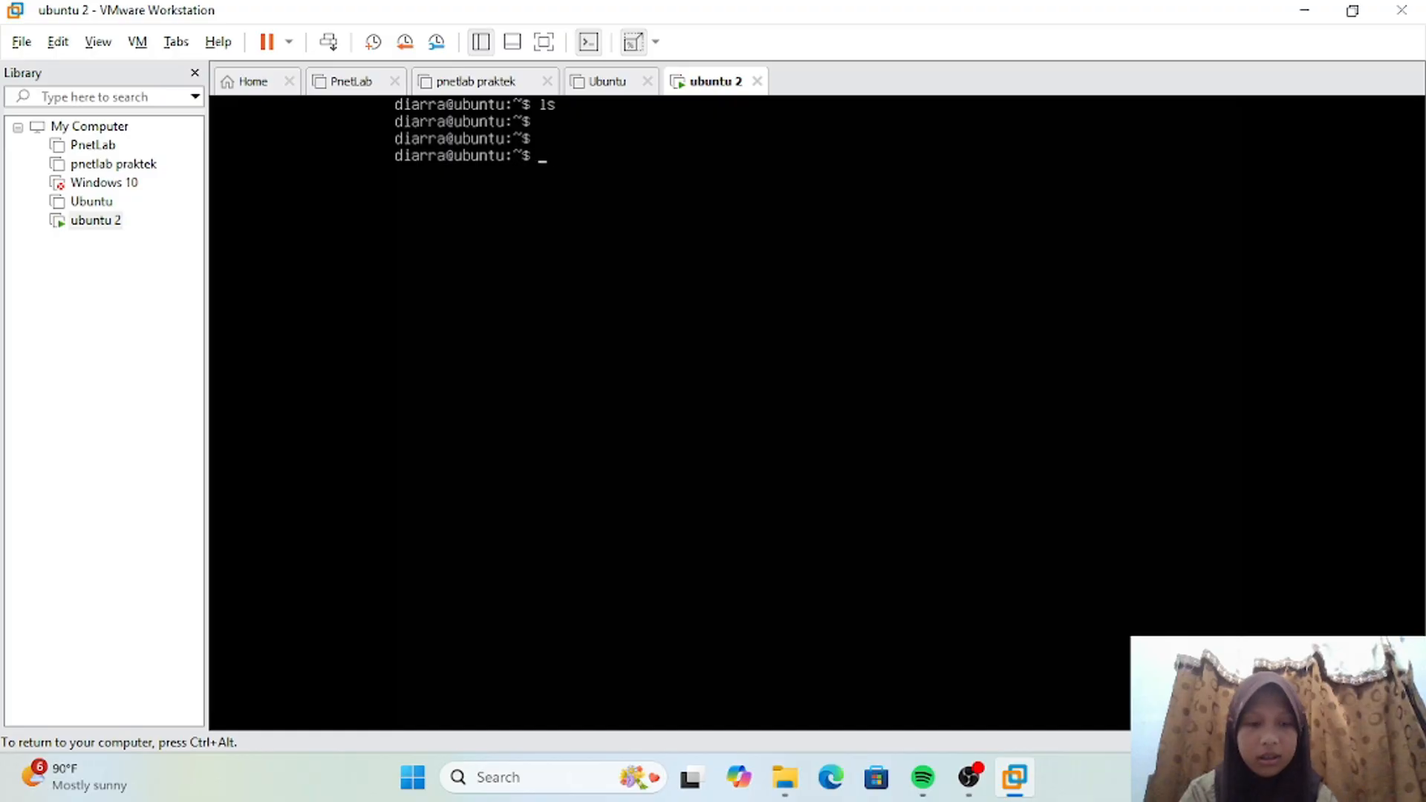
text(ls)
key(Return)
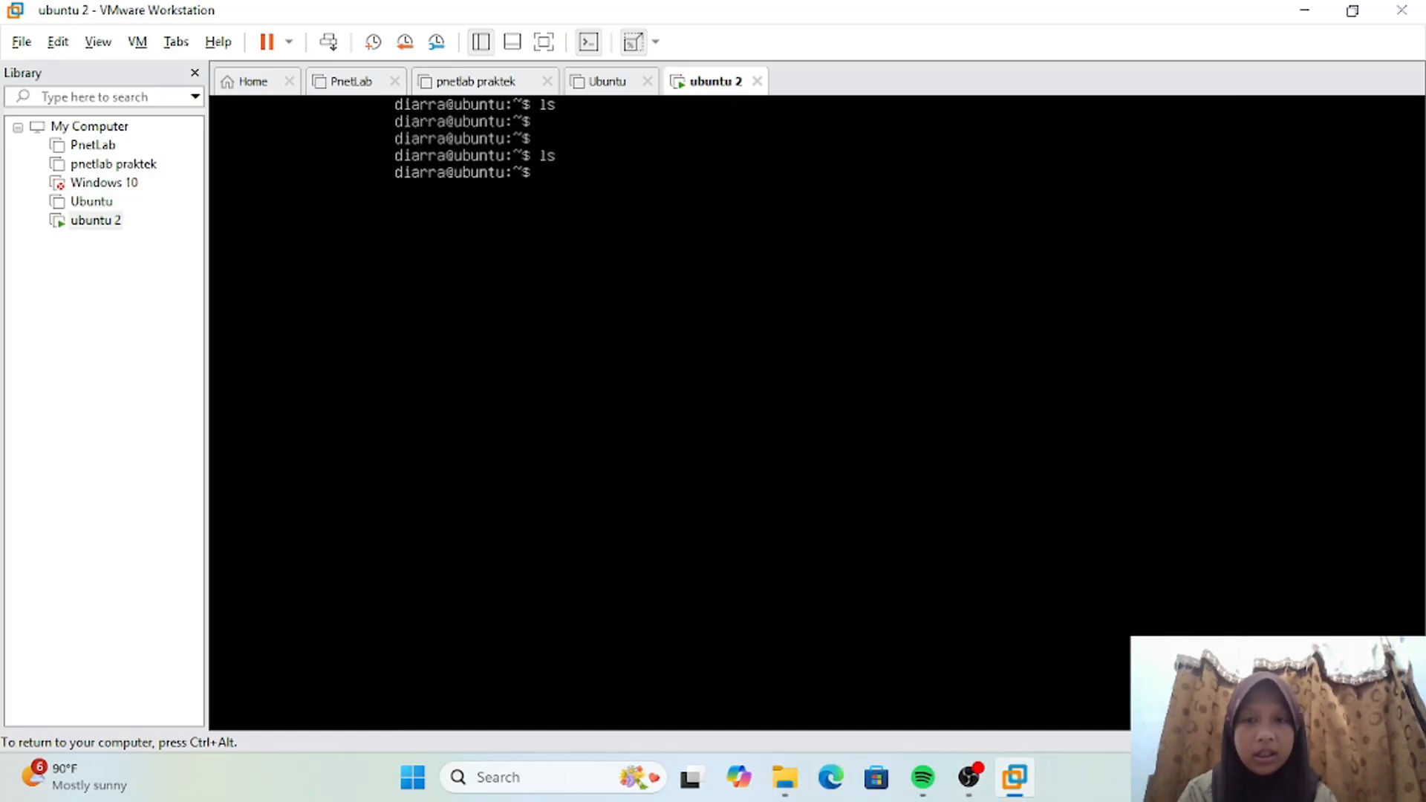
Step: Create the empty files a.txt, b.txt, c.txt and d.txt in the home directory with touch, and list the directory
text(touch)
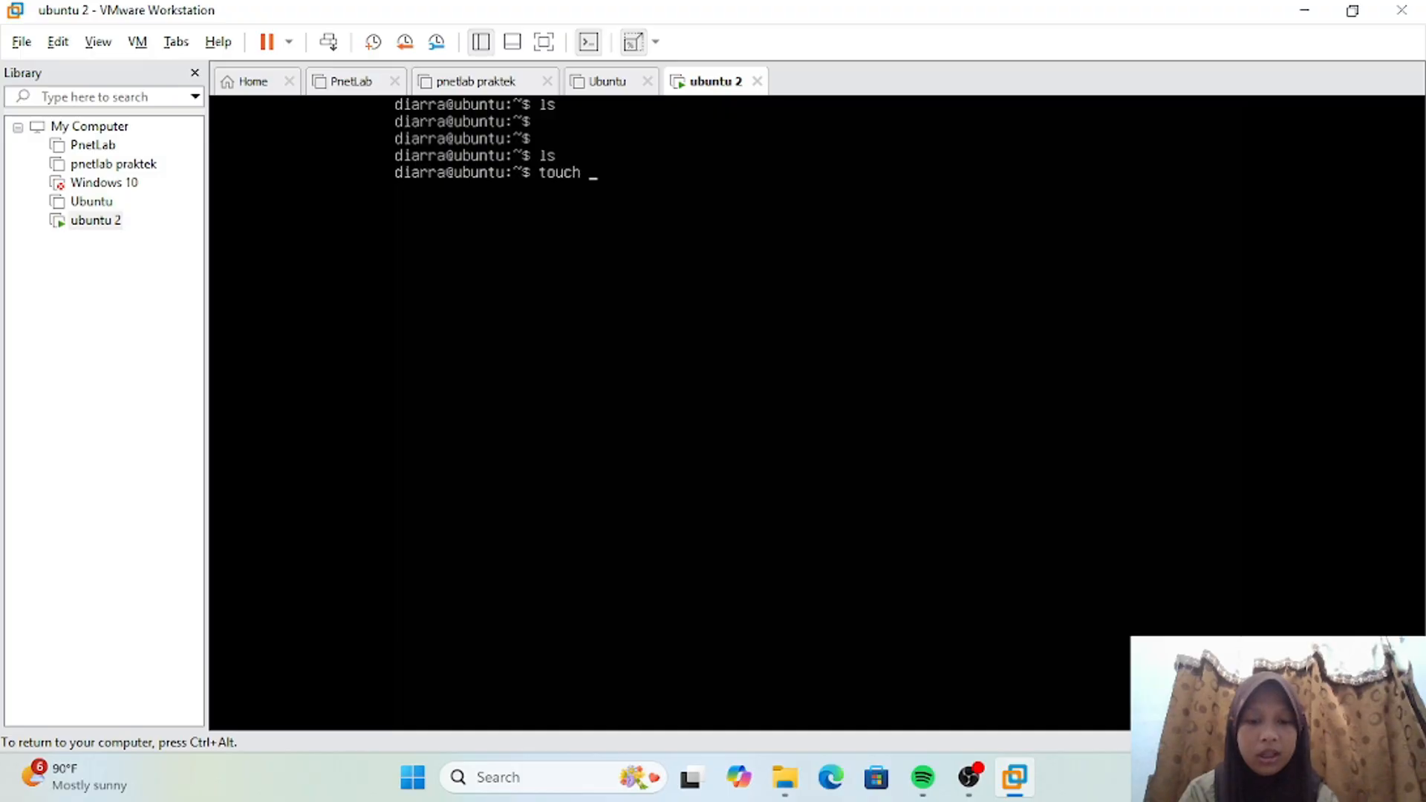
text( a.txt)
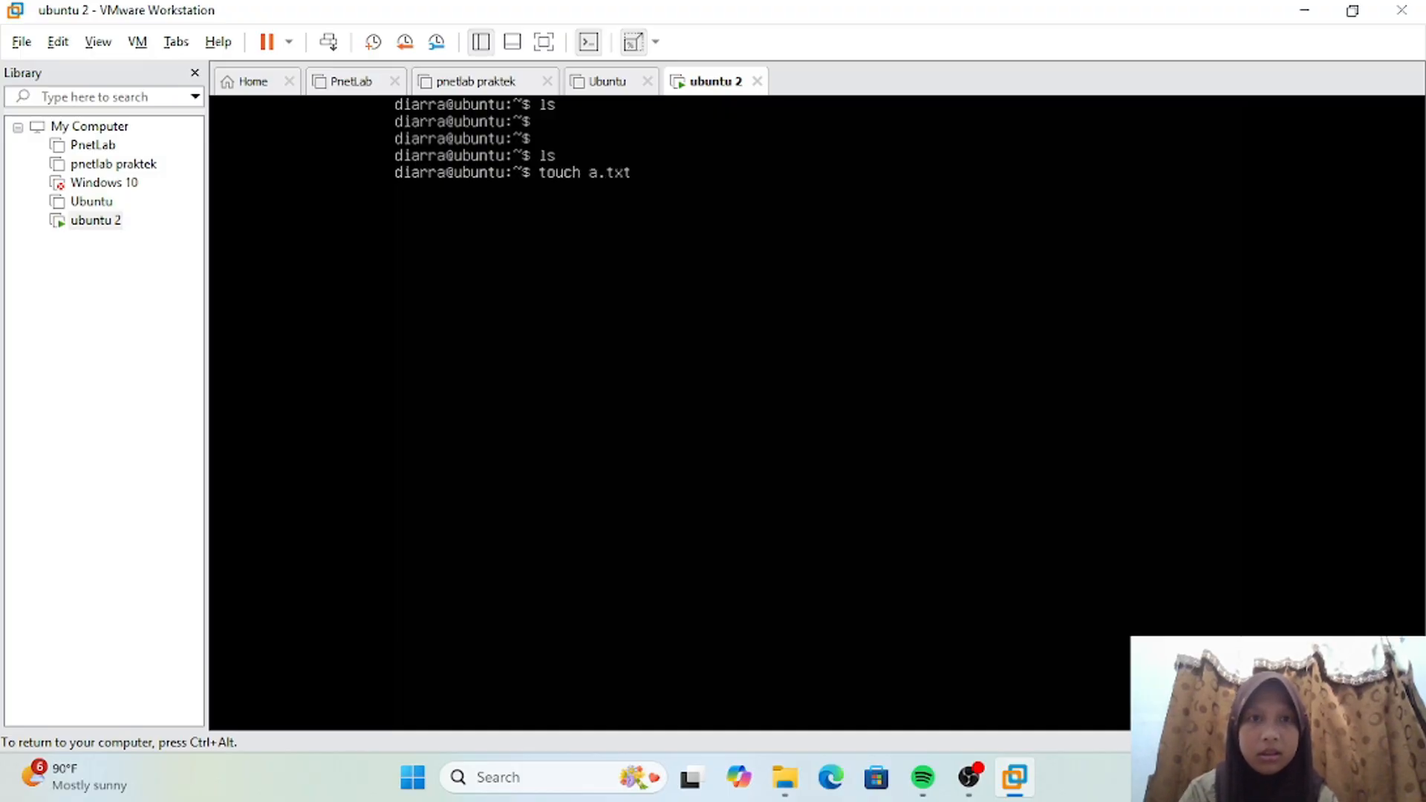
text( b.txt c.txt)
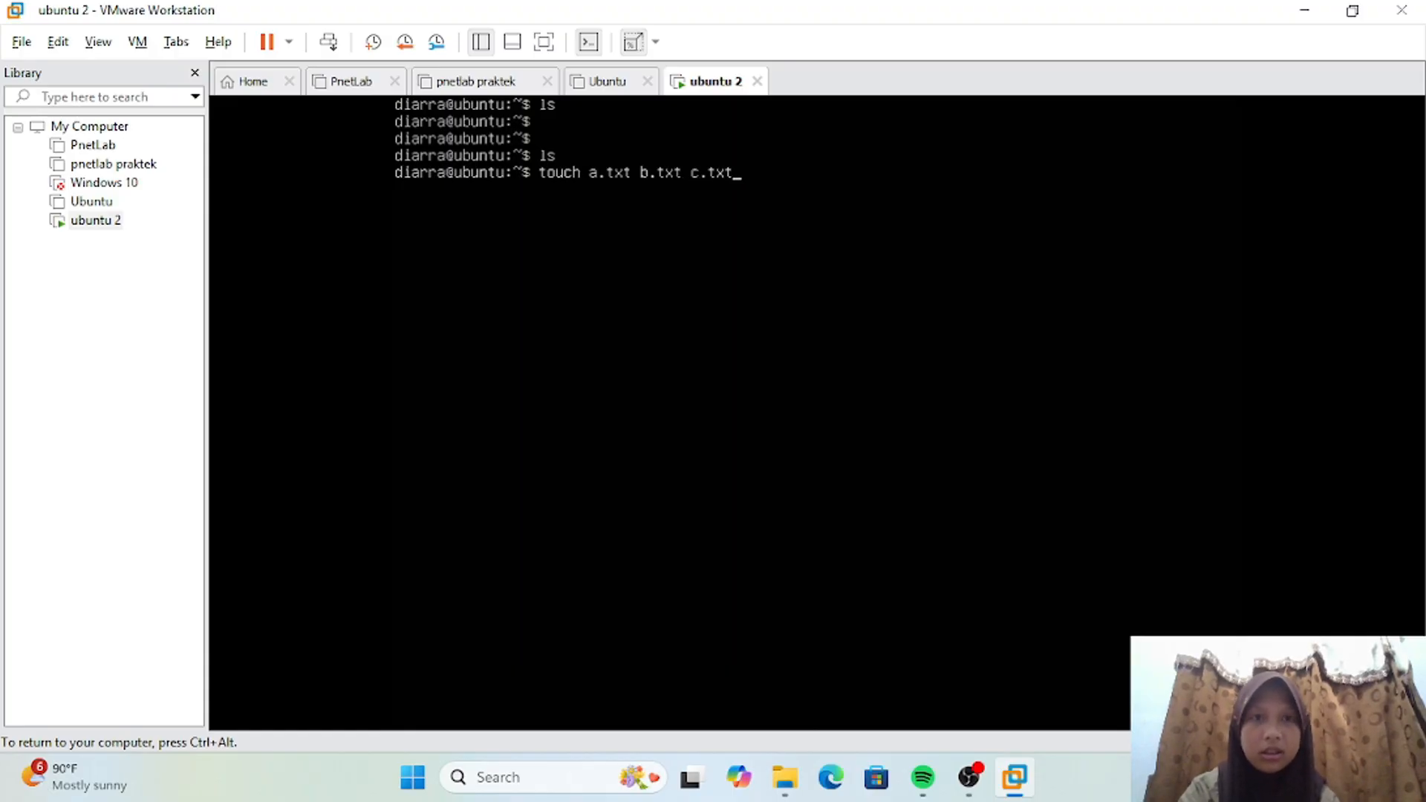
text( d.)
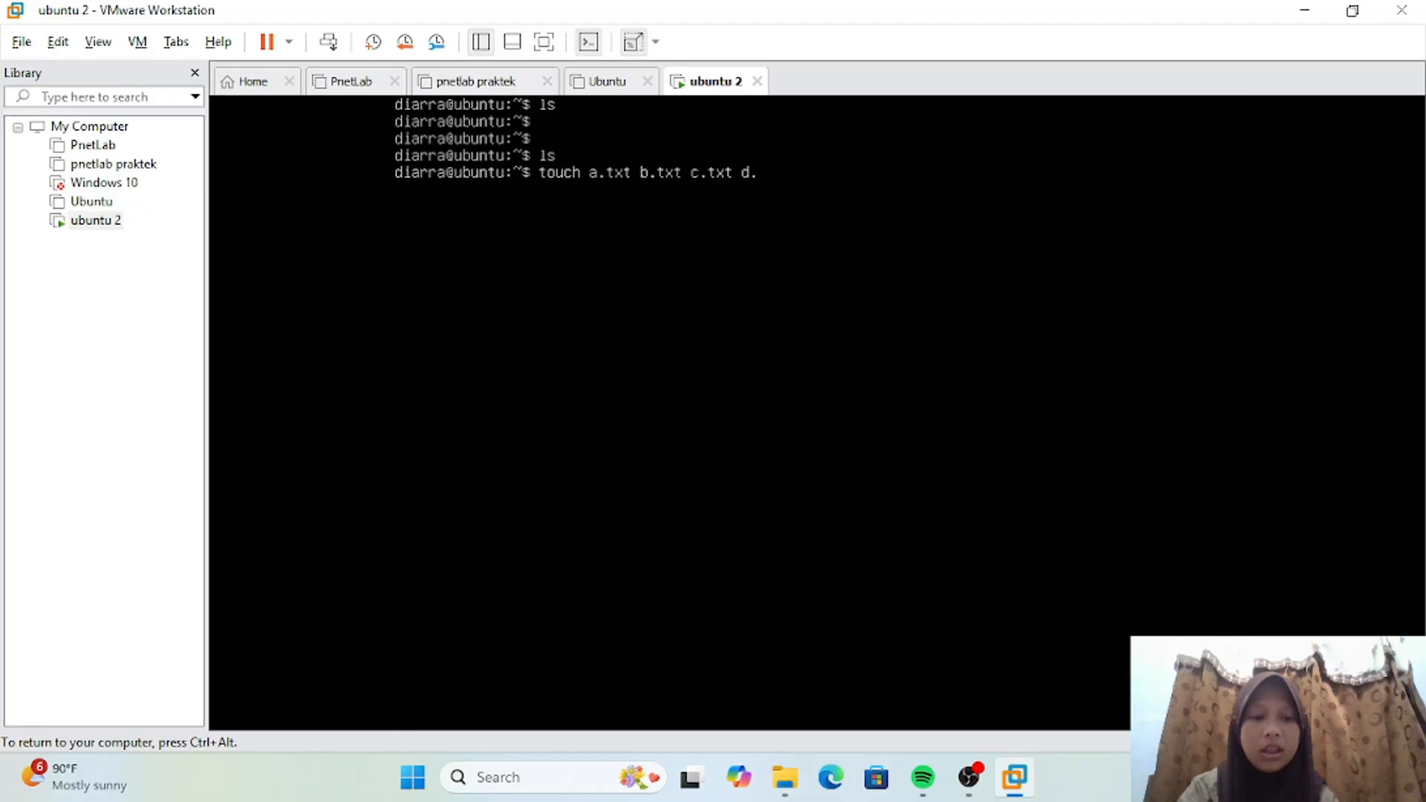
text(txt)
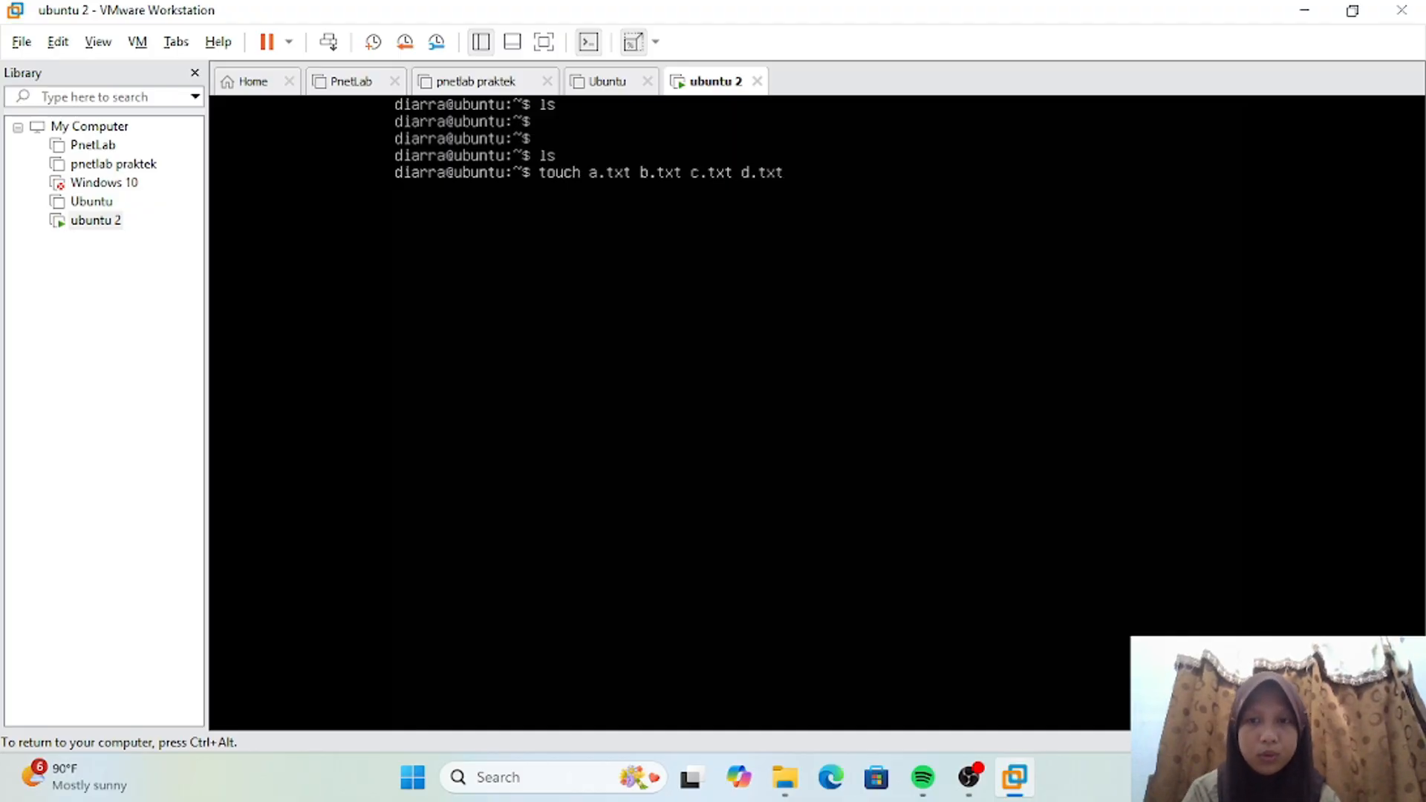
key(Return)
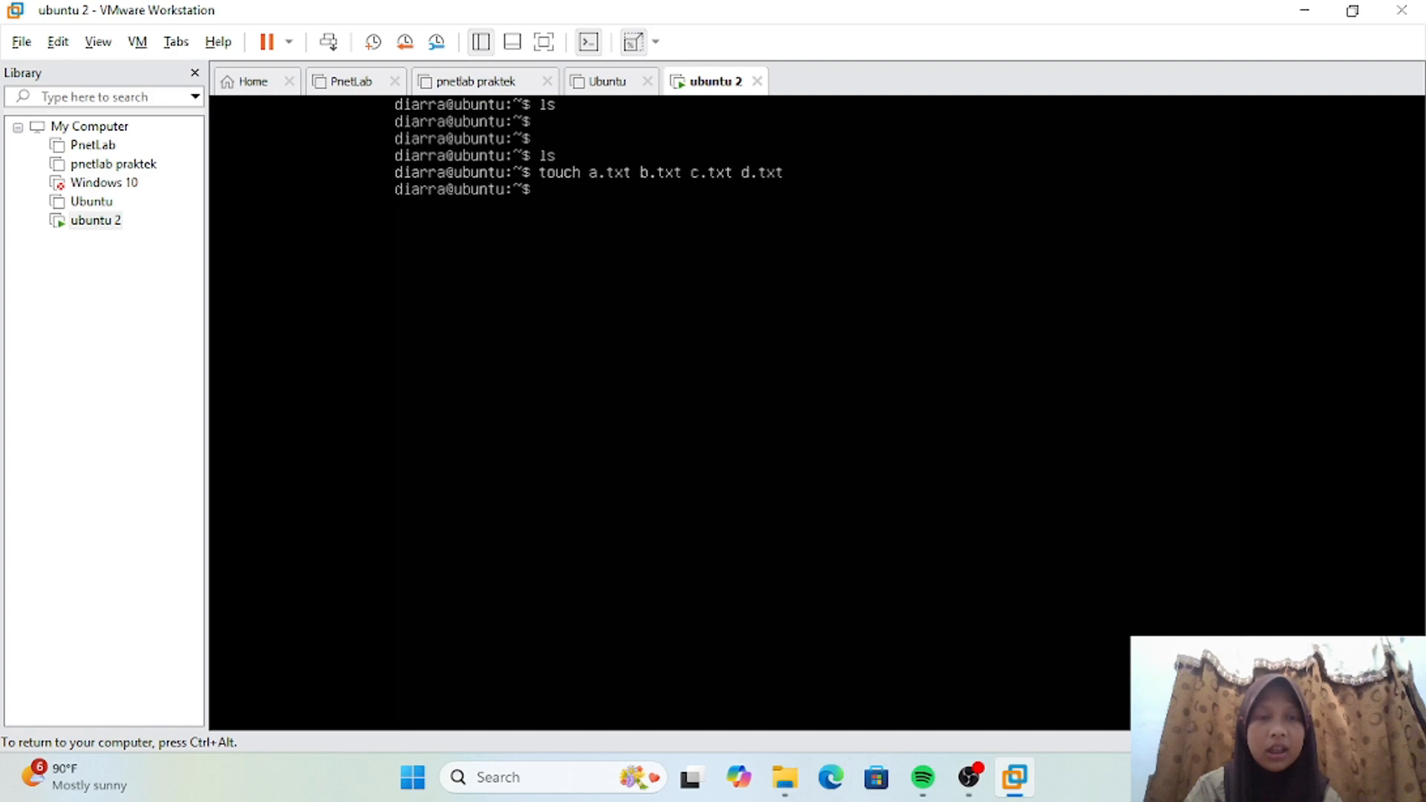
text(ls)
key(Return)
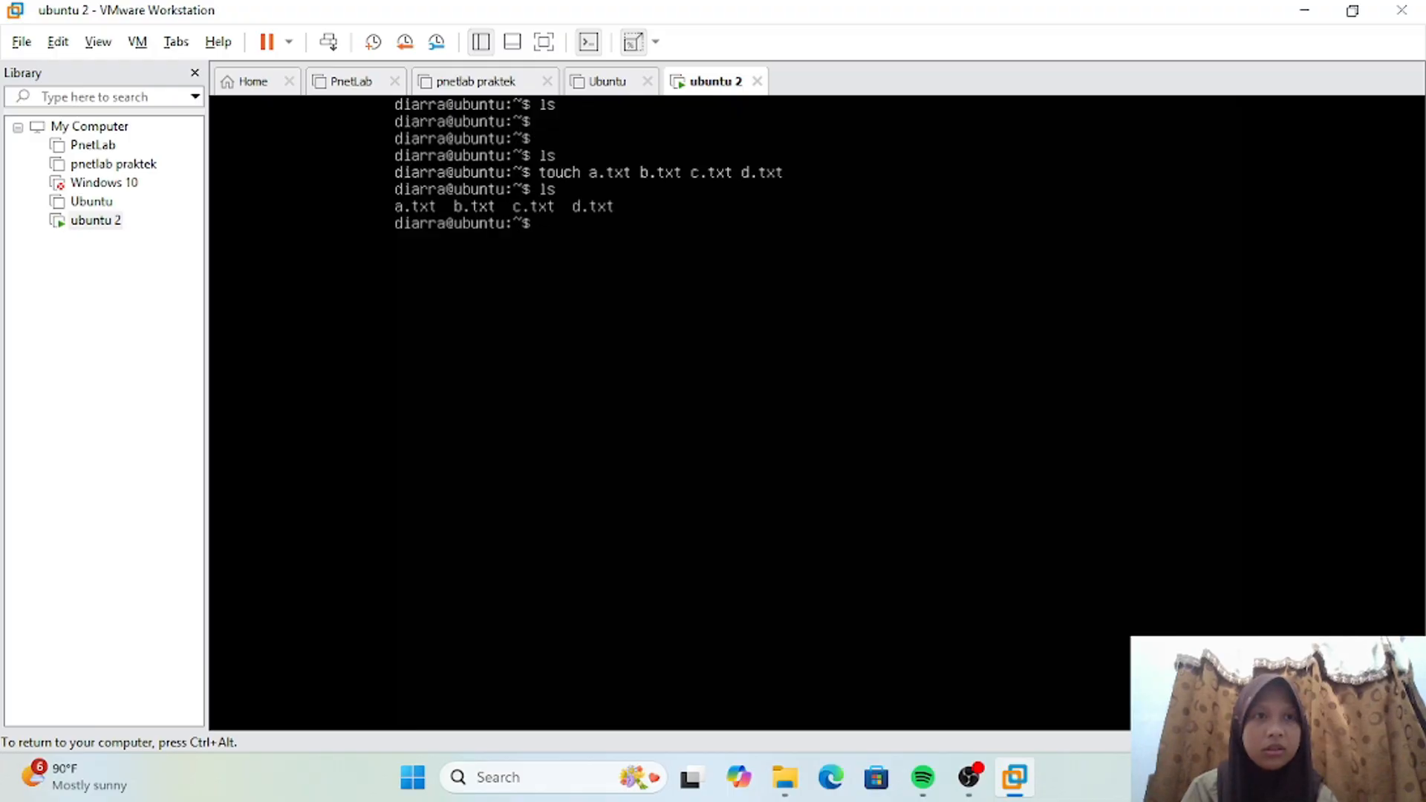
Step: Release input back to the host, shut down the guest operating system of ubuntu 2 and confirm the shutdown
key(ctrl+alt)
click(289, 43)
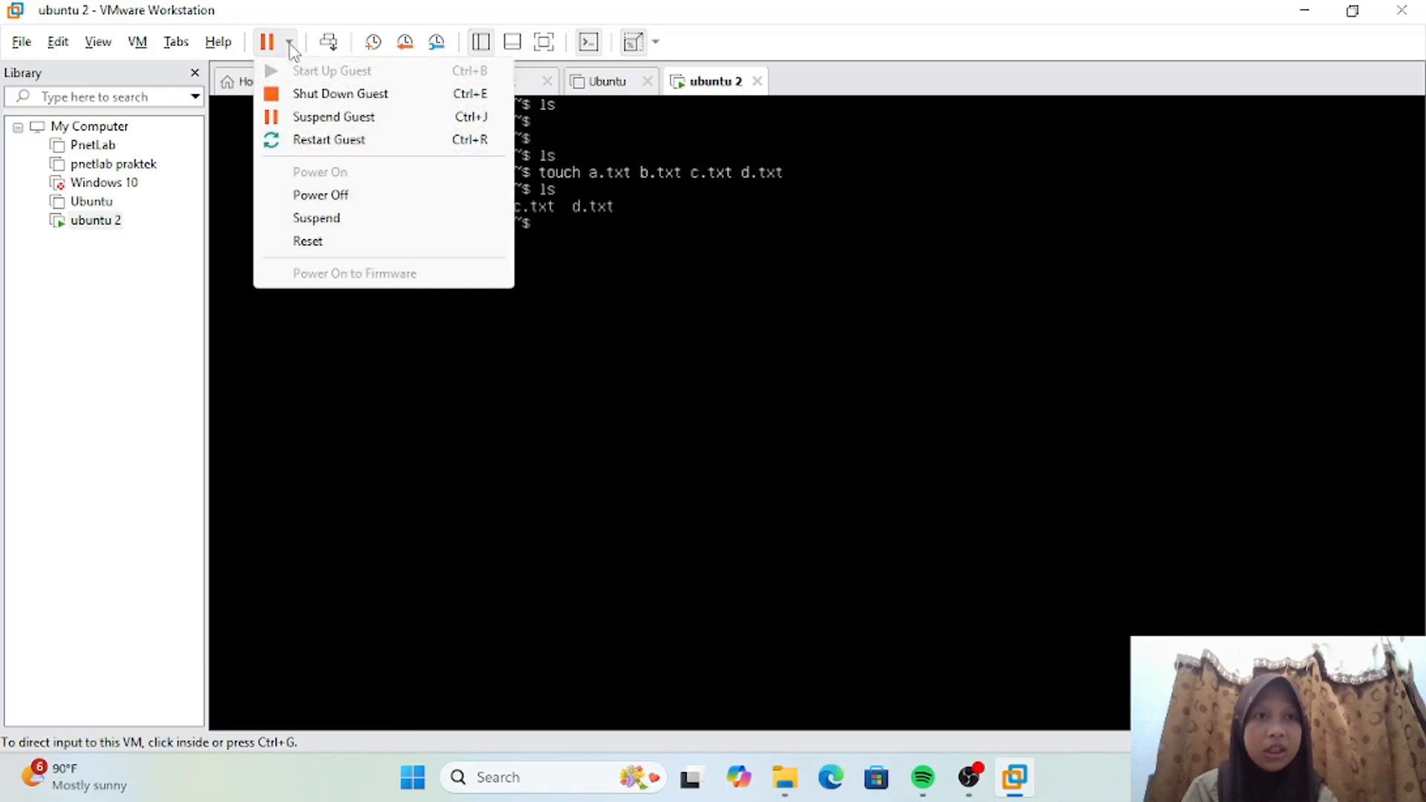
click(335, 97)
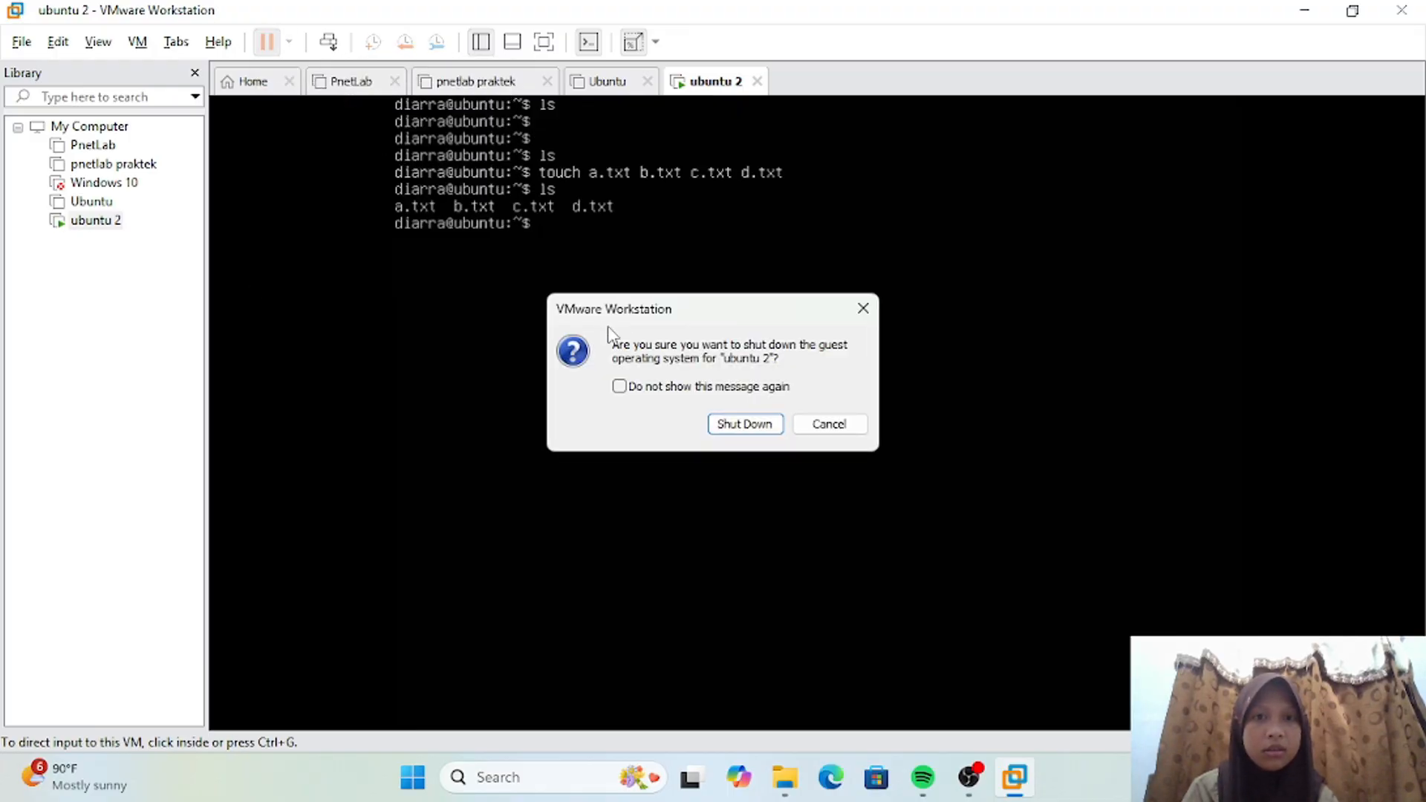
click(745, 424)
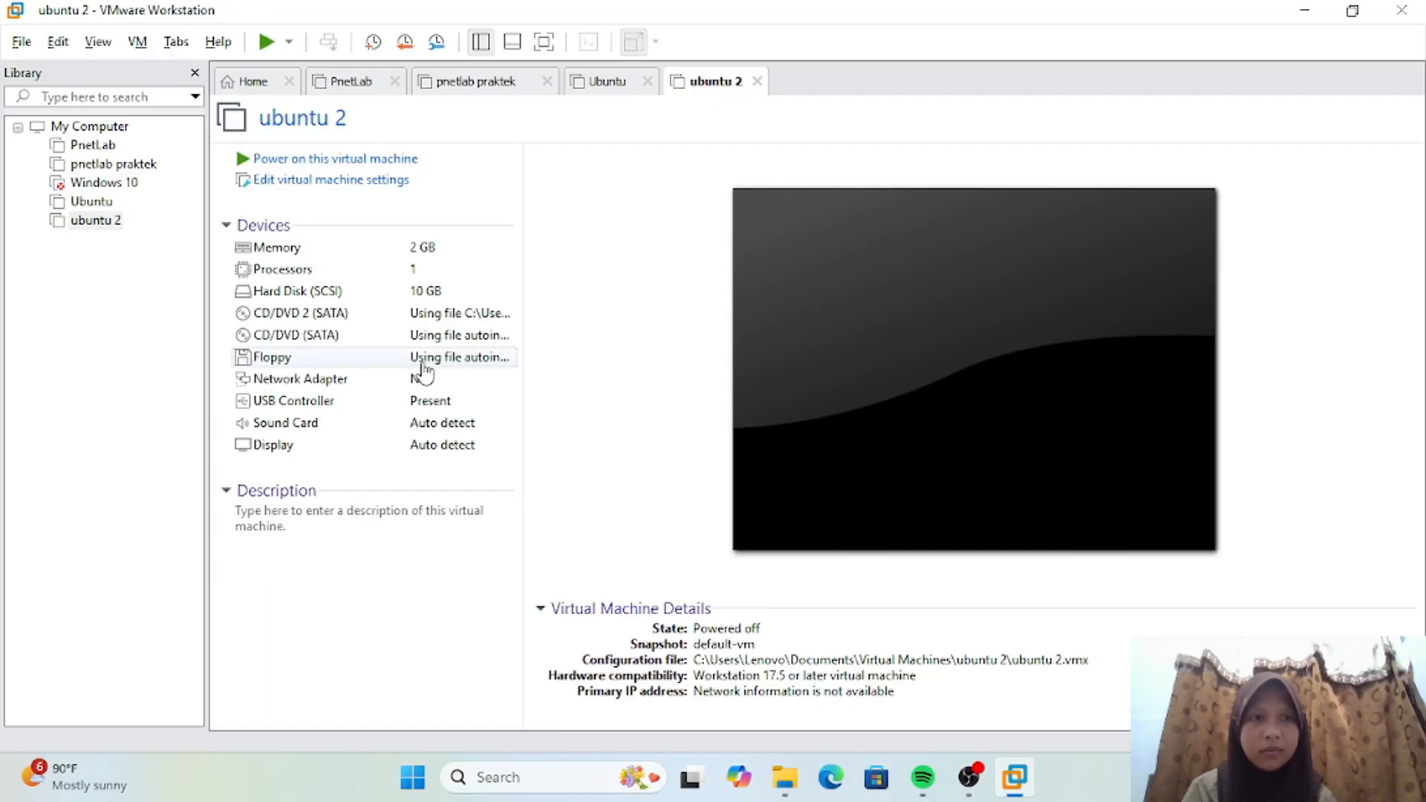
Step: Revert the ubuntu 2 virtual machine to its default-vm snapshot and confirm the restore
click(112, 221)
right_click(112, 223)
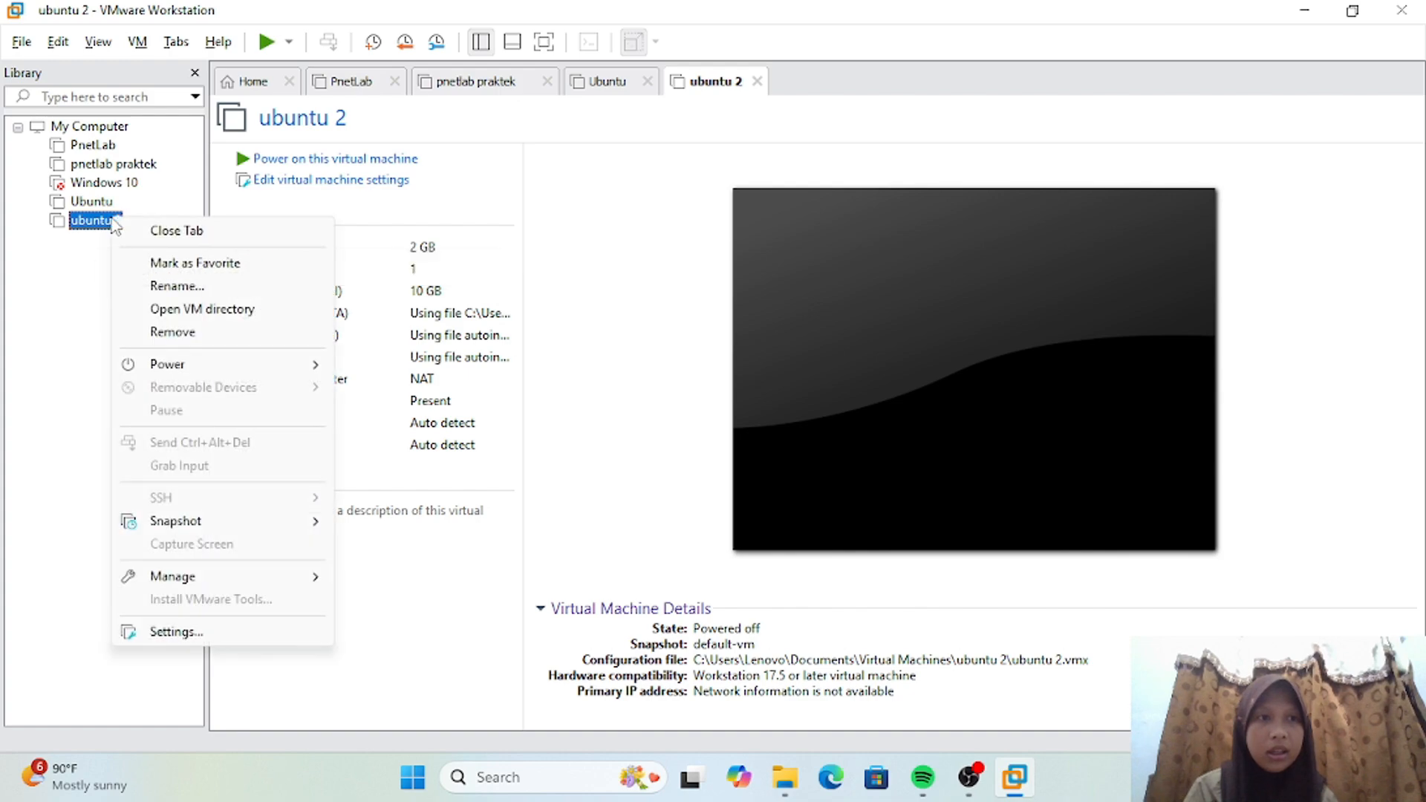
mouse_move(261, 512)
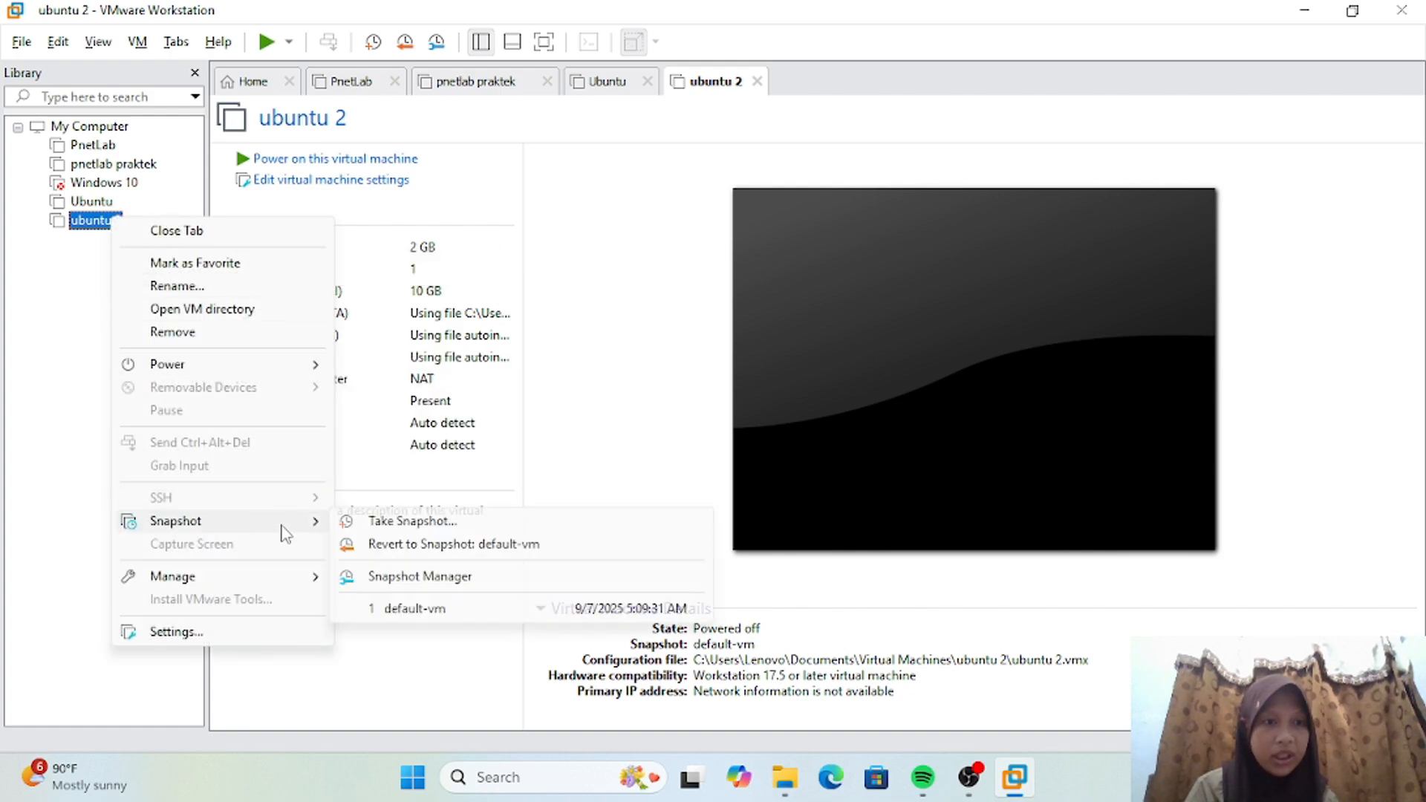
click(399, 555)
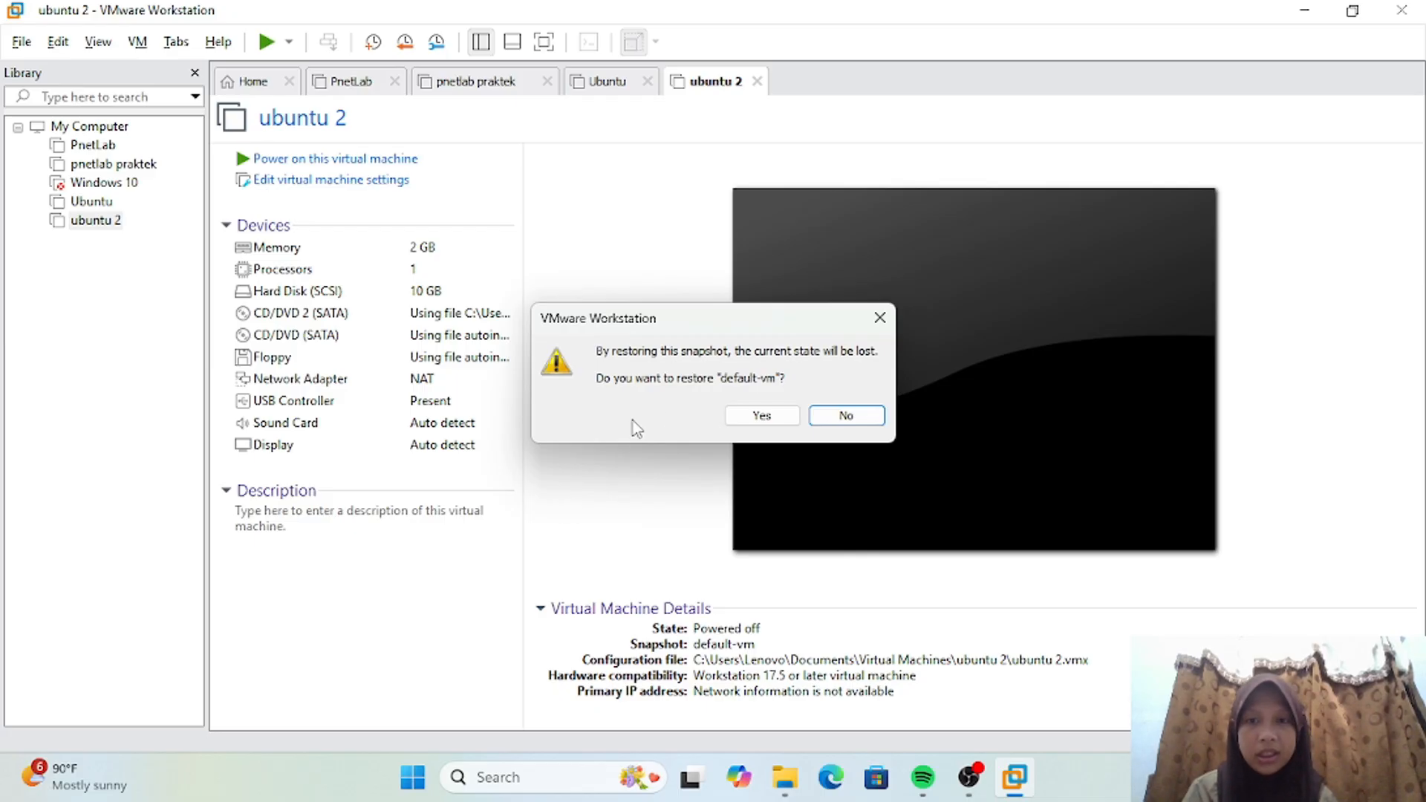
click(739, 418)
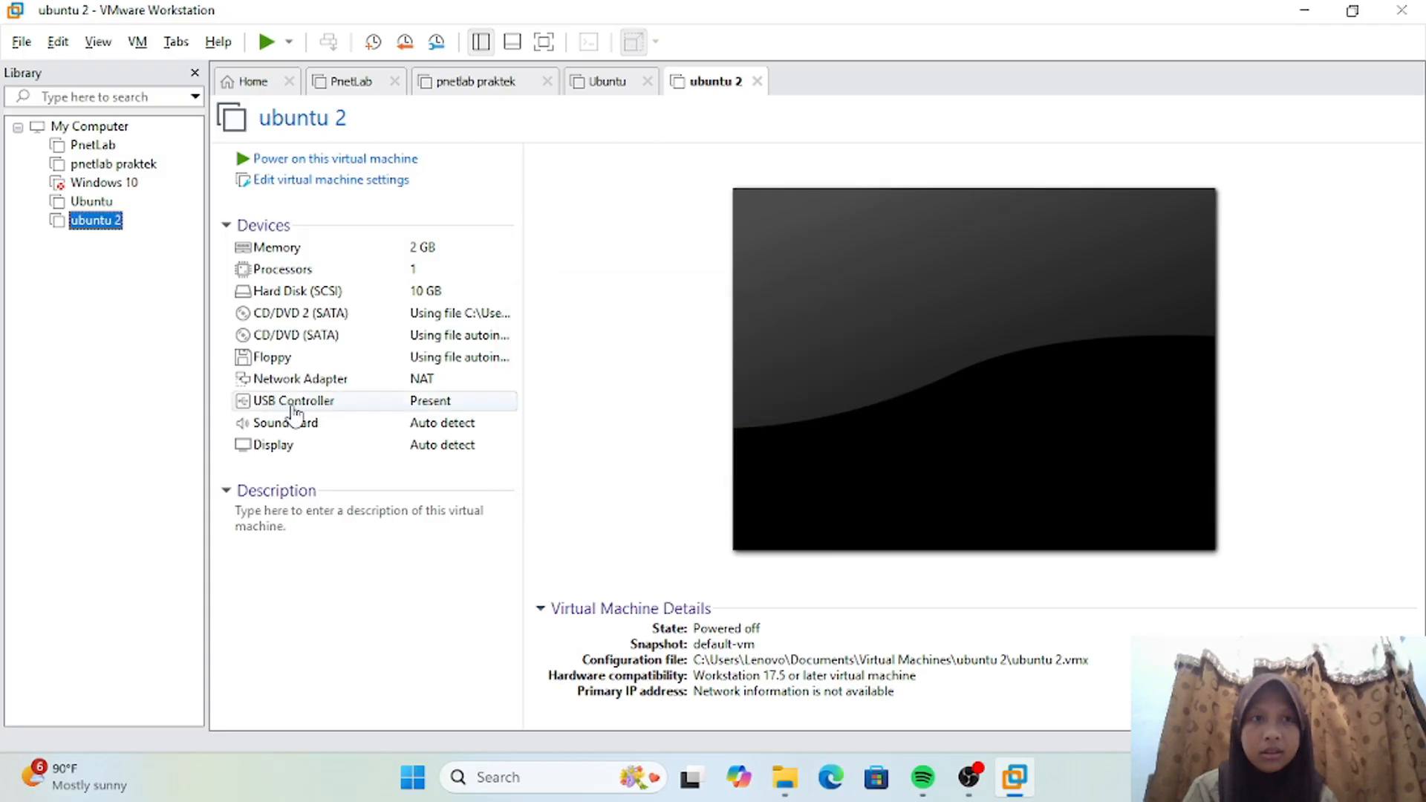
Step: Power on the reverted ubuntu 2 virtual machine and log in at its console with the account's username and password
click(265, 43)
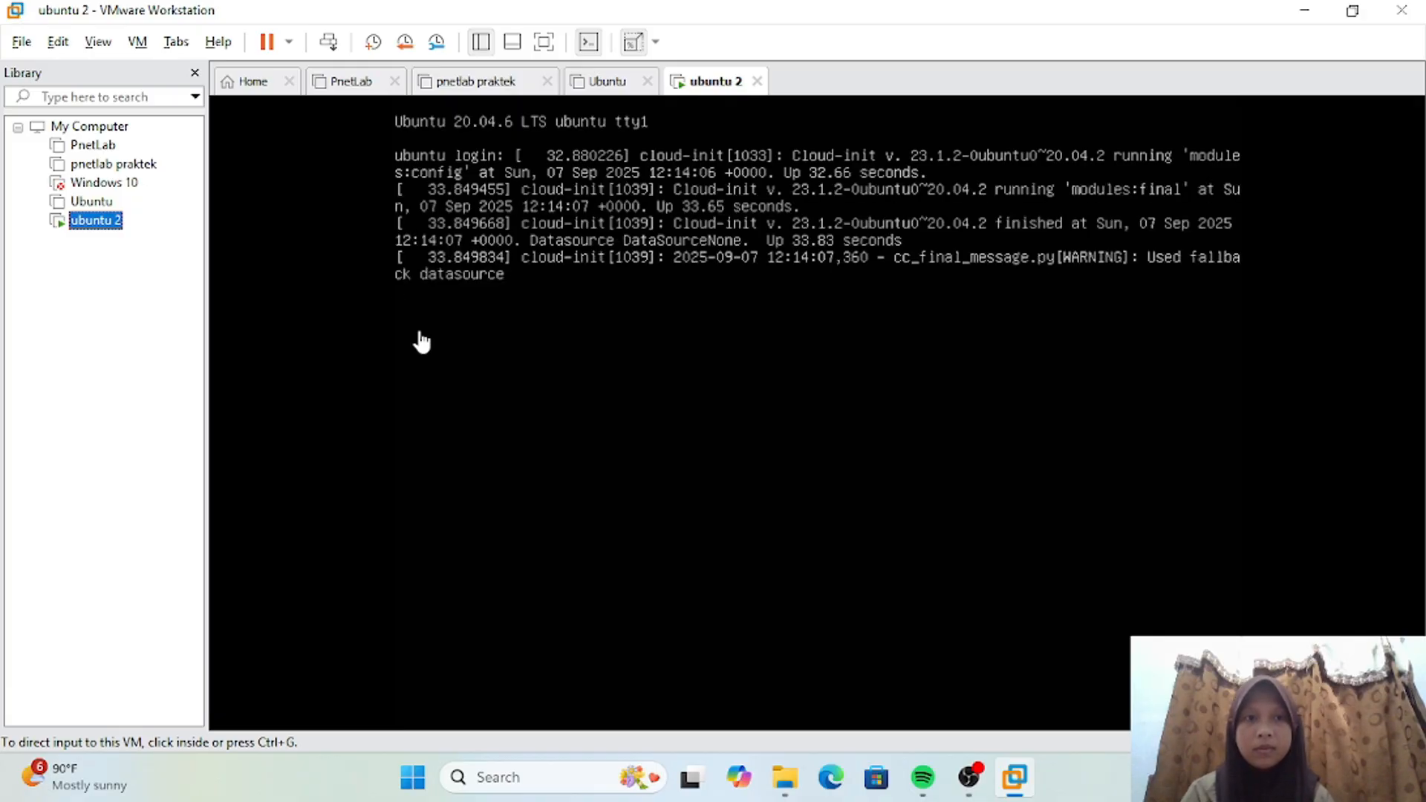
click(420, 338)
key(Return)
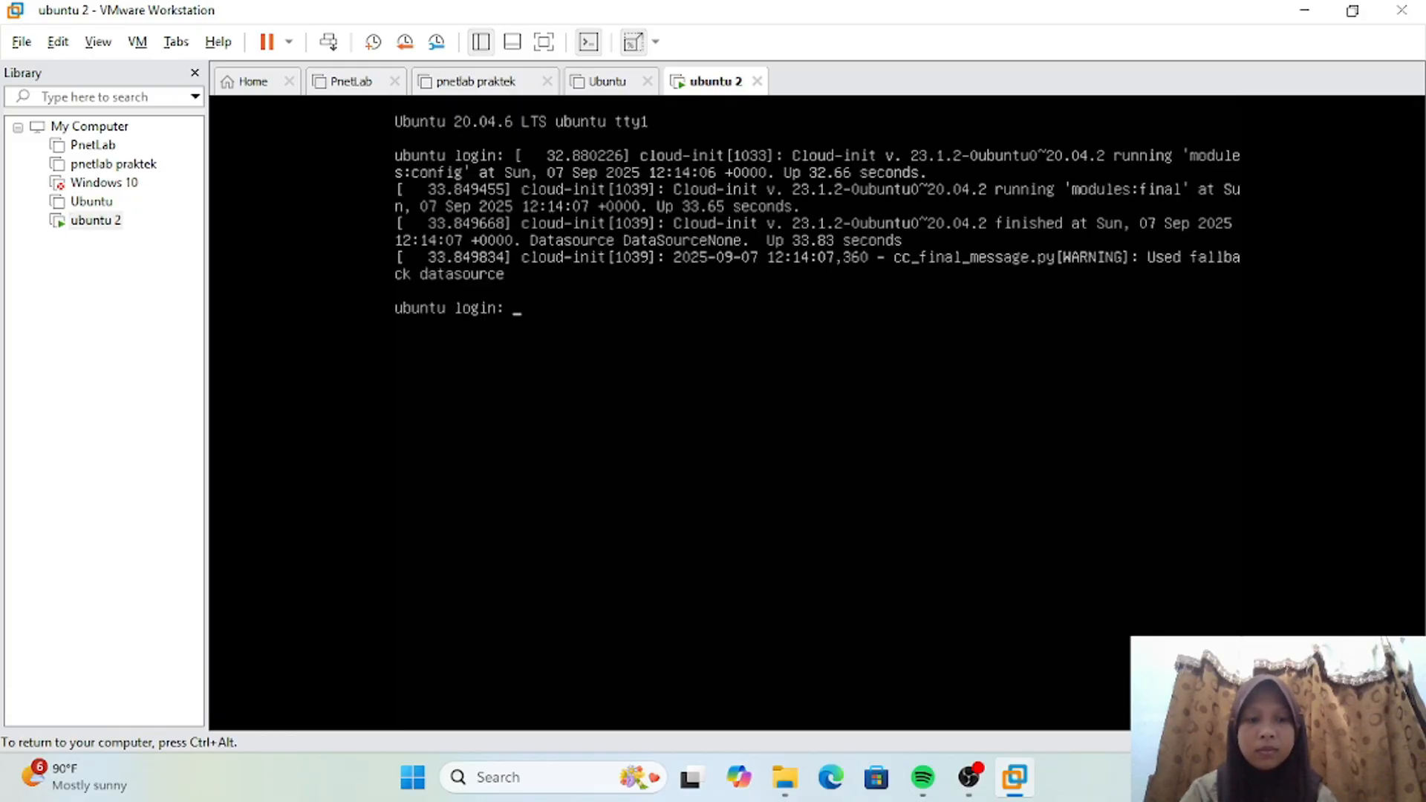
text(diarra)
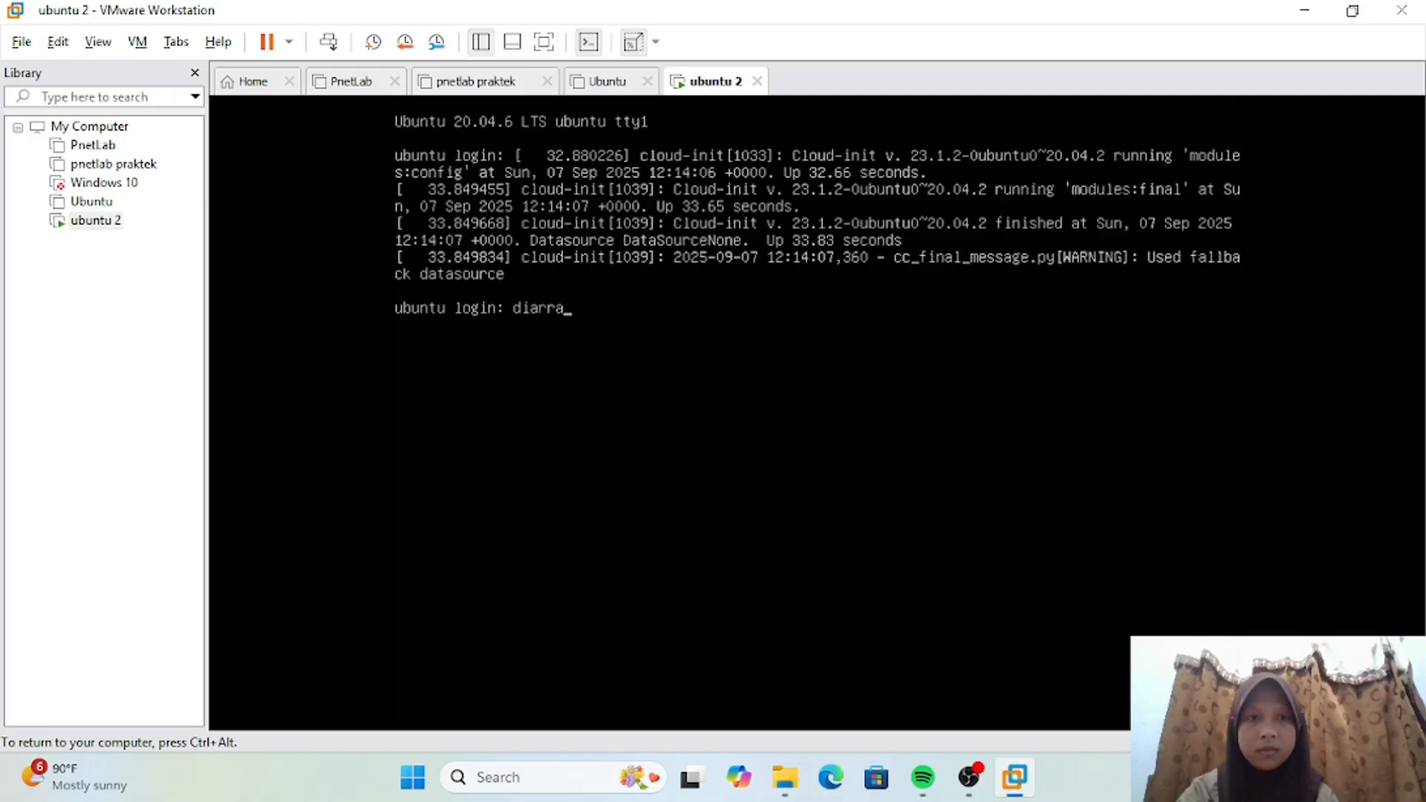
key(Return)
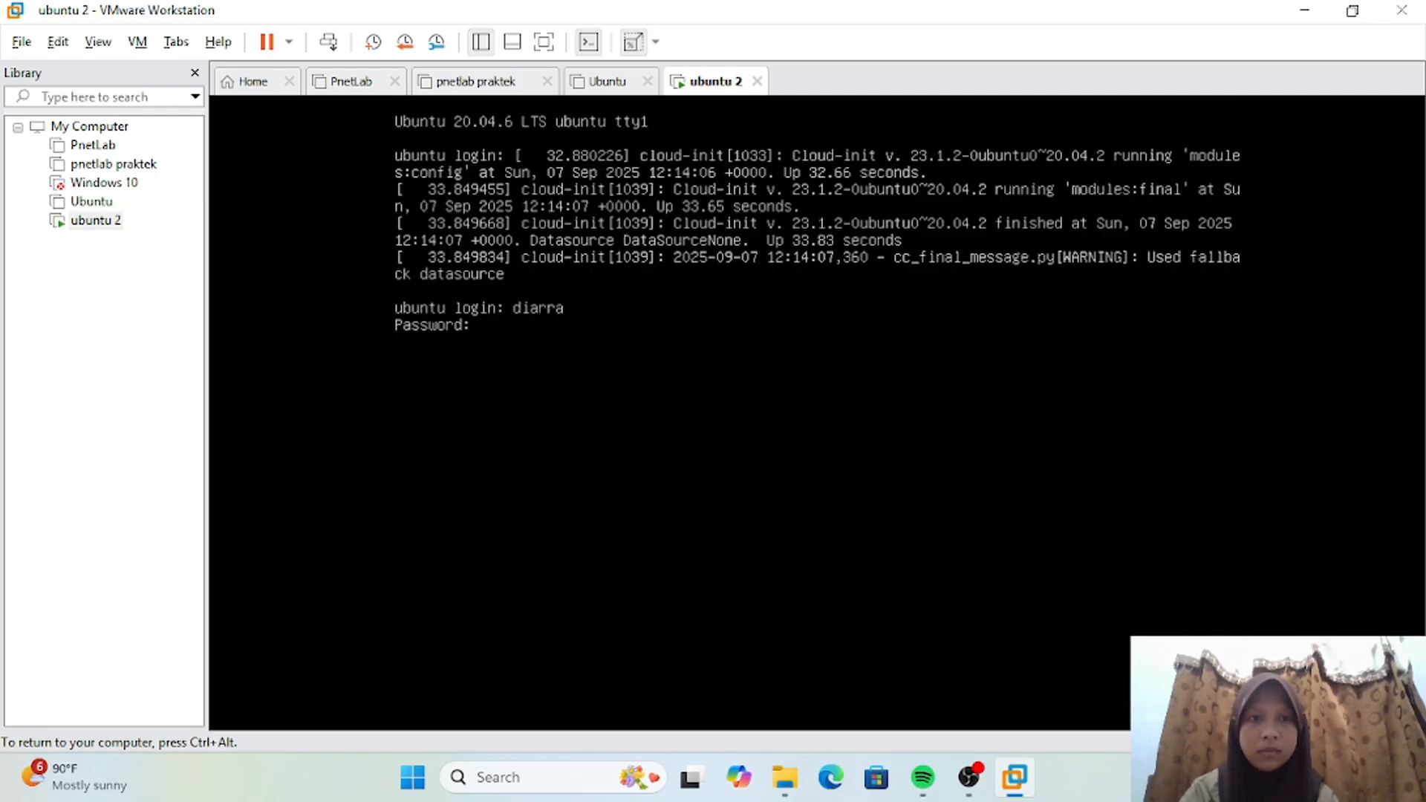
key(Return)
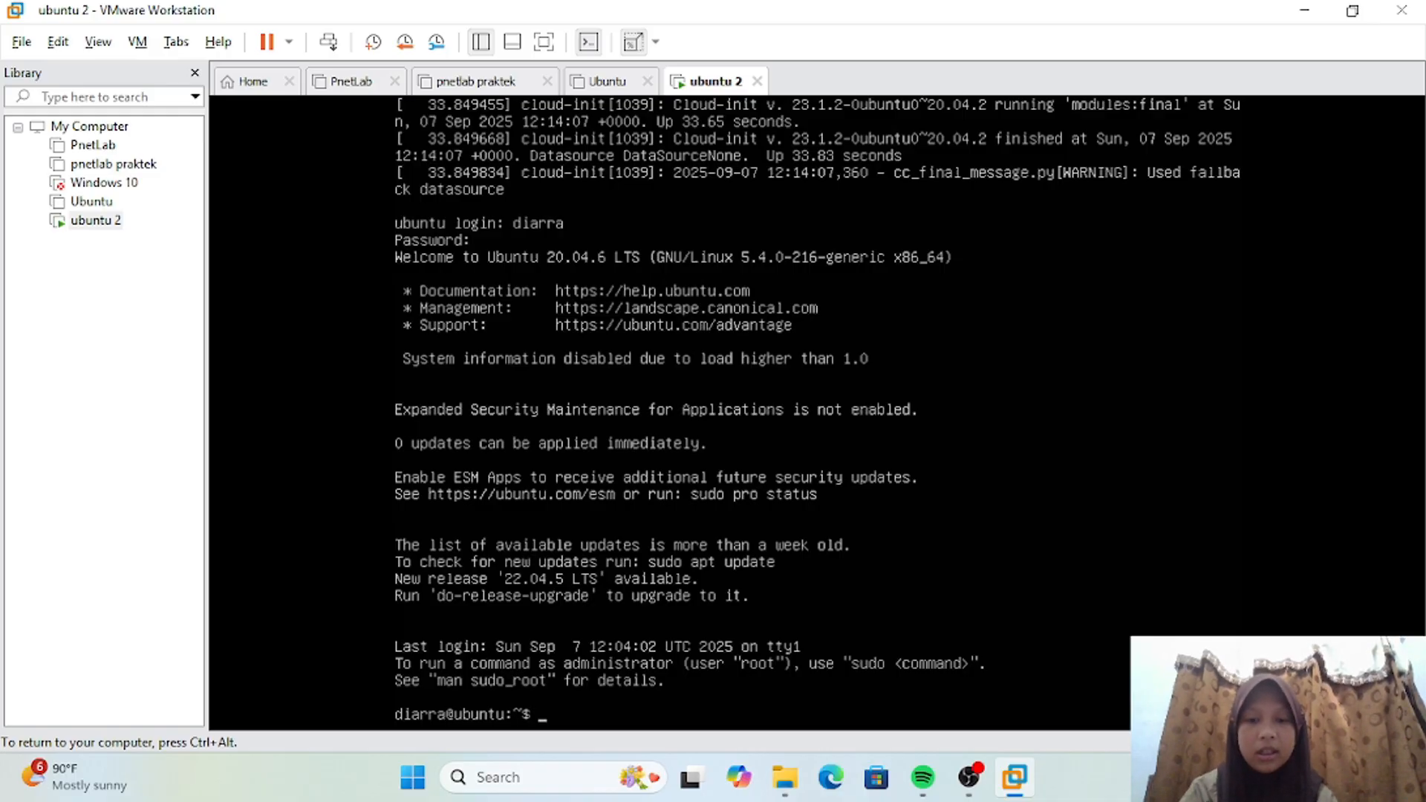
Step: Clear the guest terminal and list the home directory with ls to check for the test files
text(clea)
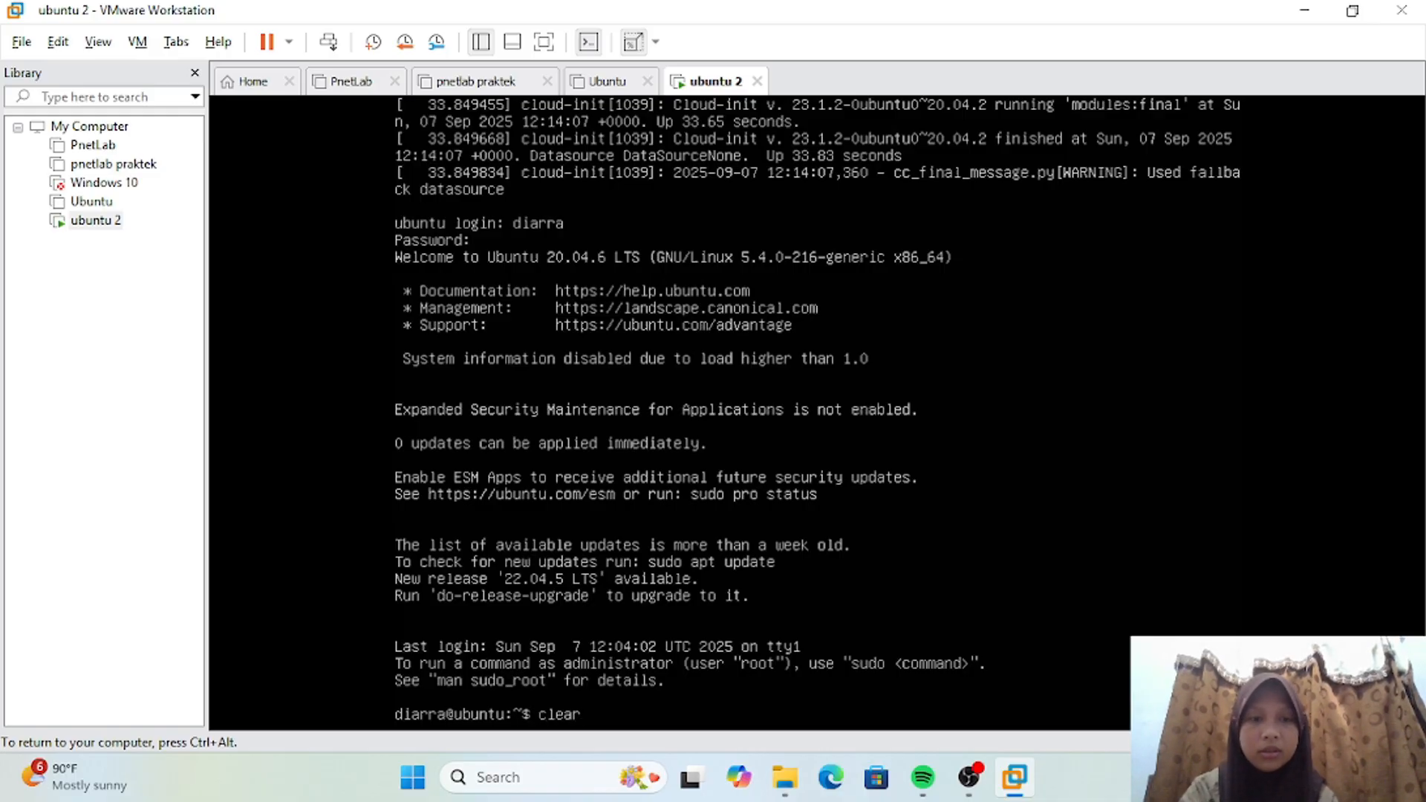
text(r)
key(Return)
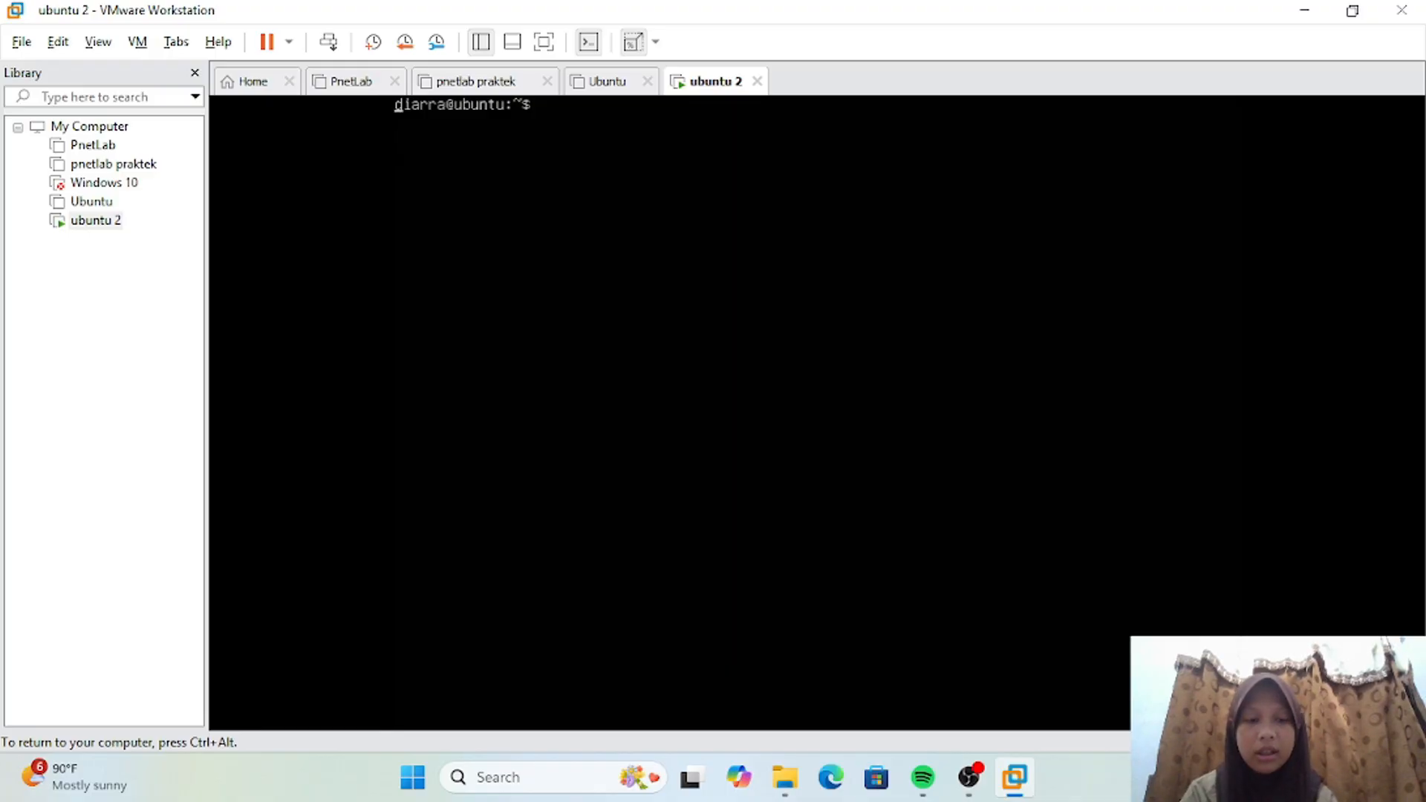
text(ls)
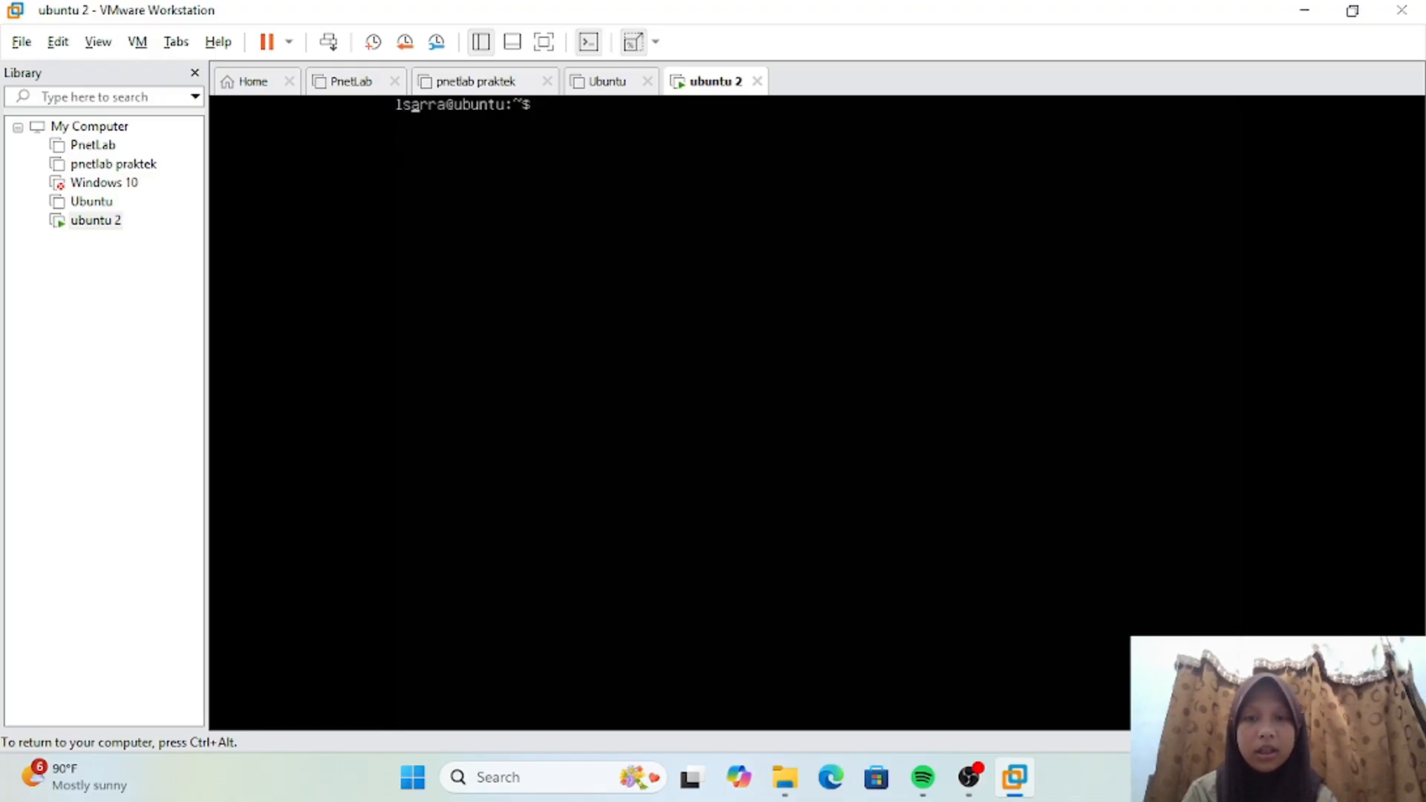
key(Return)
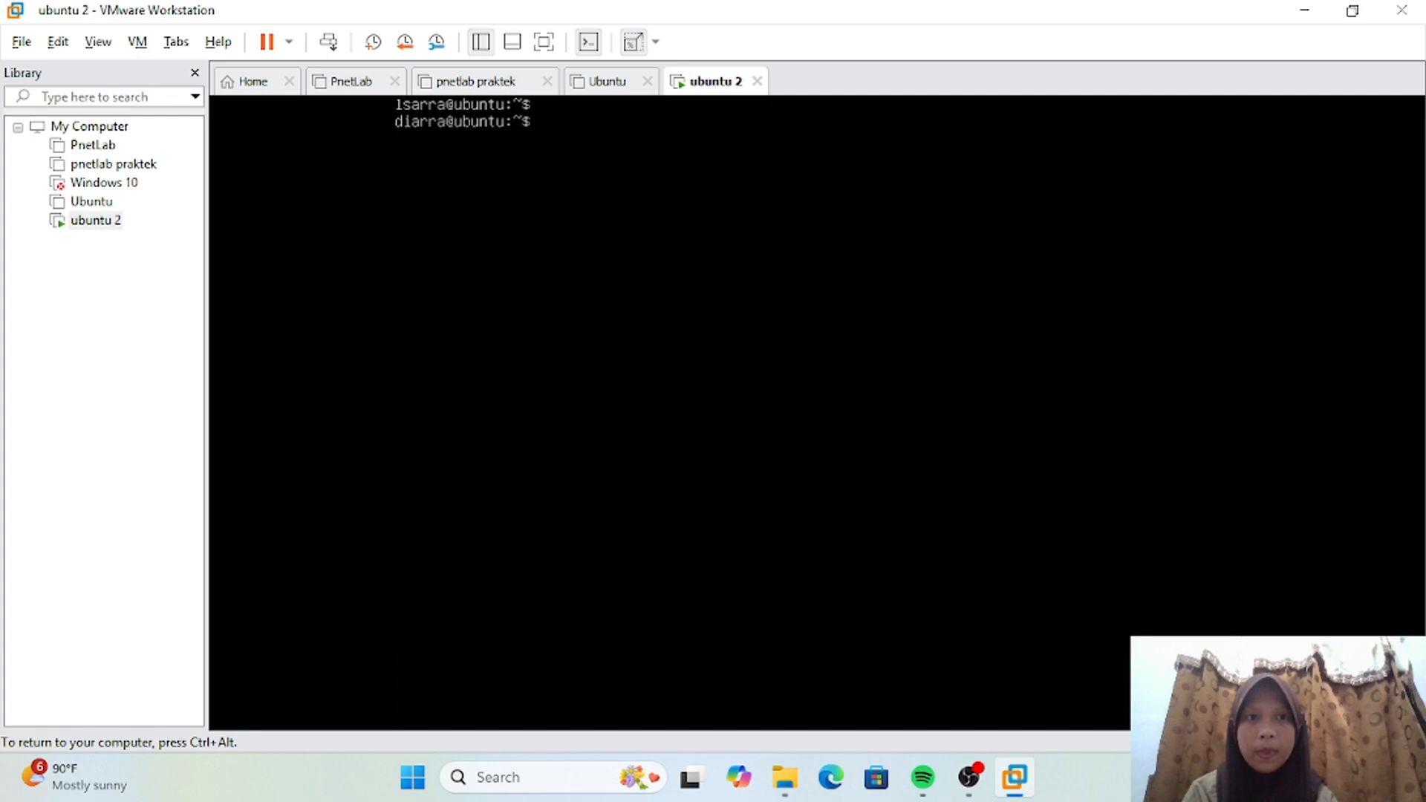
text(ls)
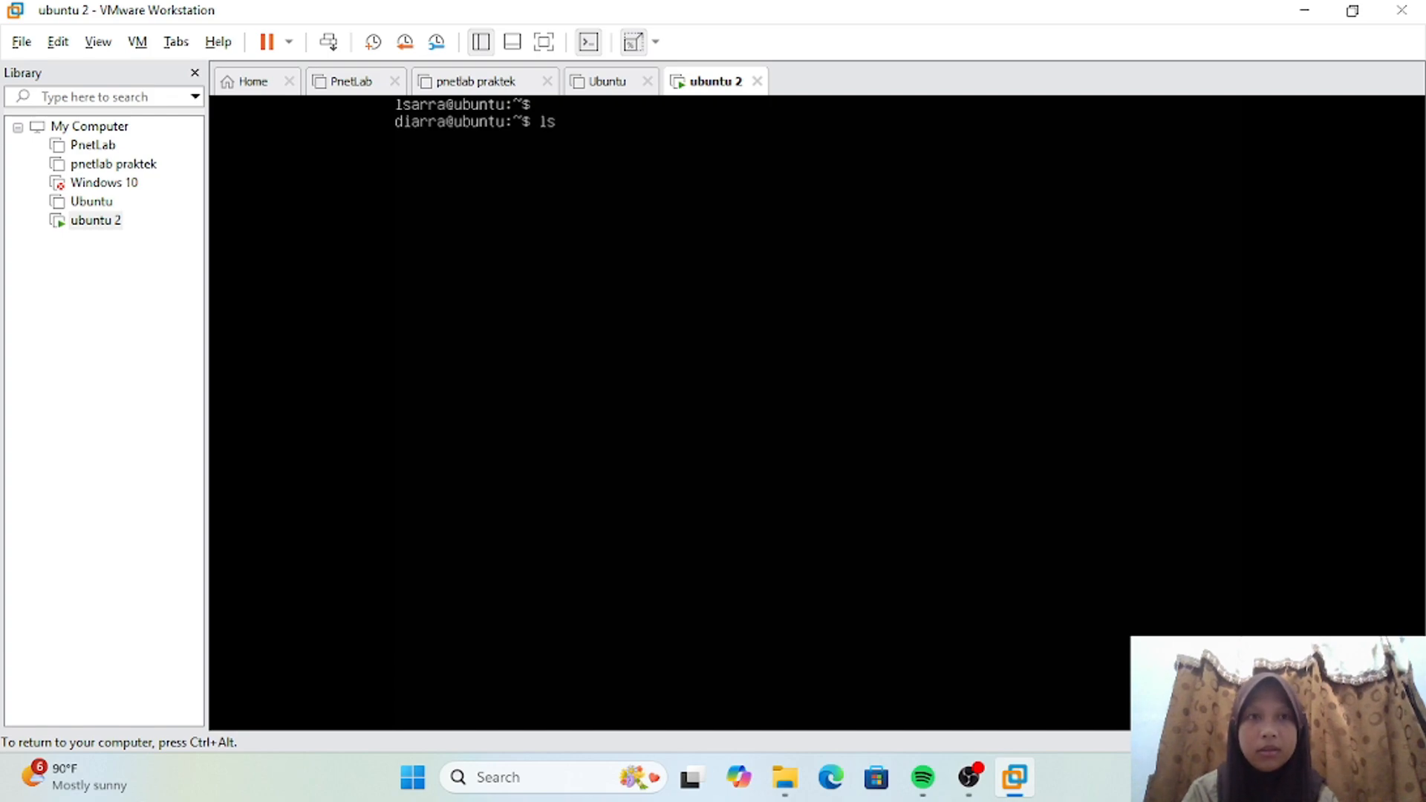
key(Return)
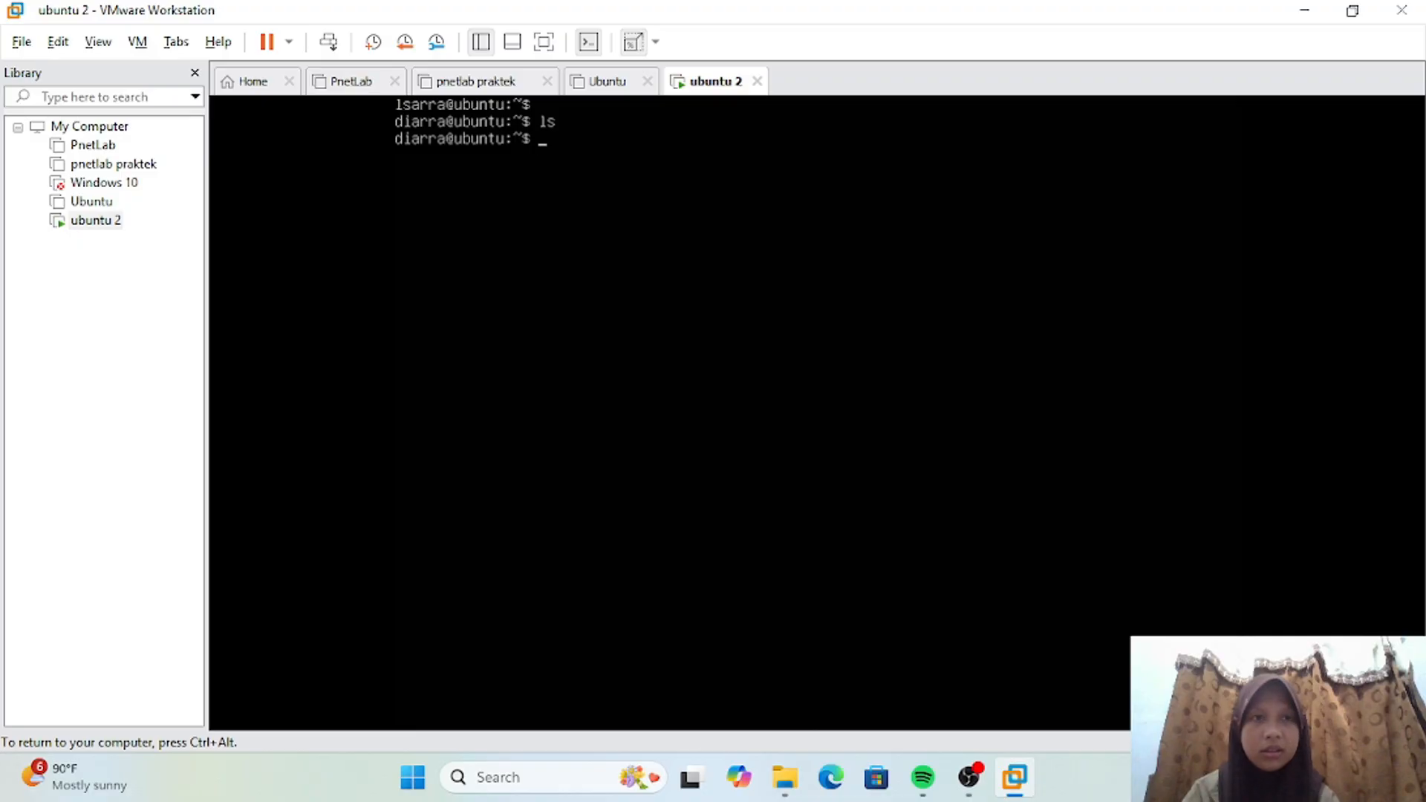
Step: Release input to the host and shut down the guest operating system of ubuntu 2, confirming the shutdown
key(ctrl+alt)
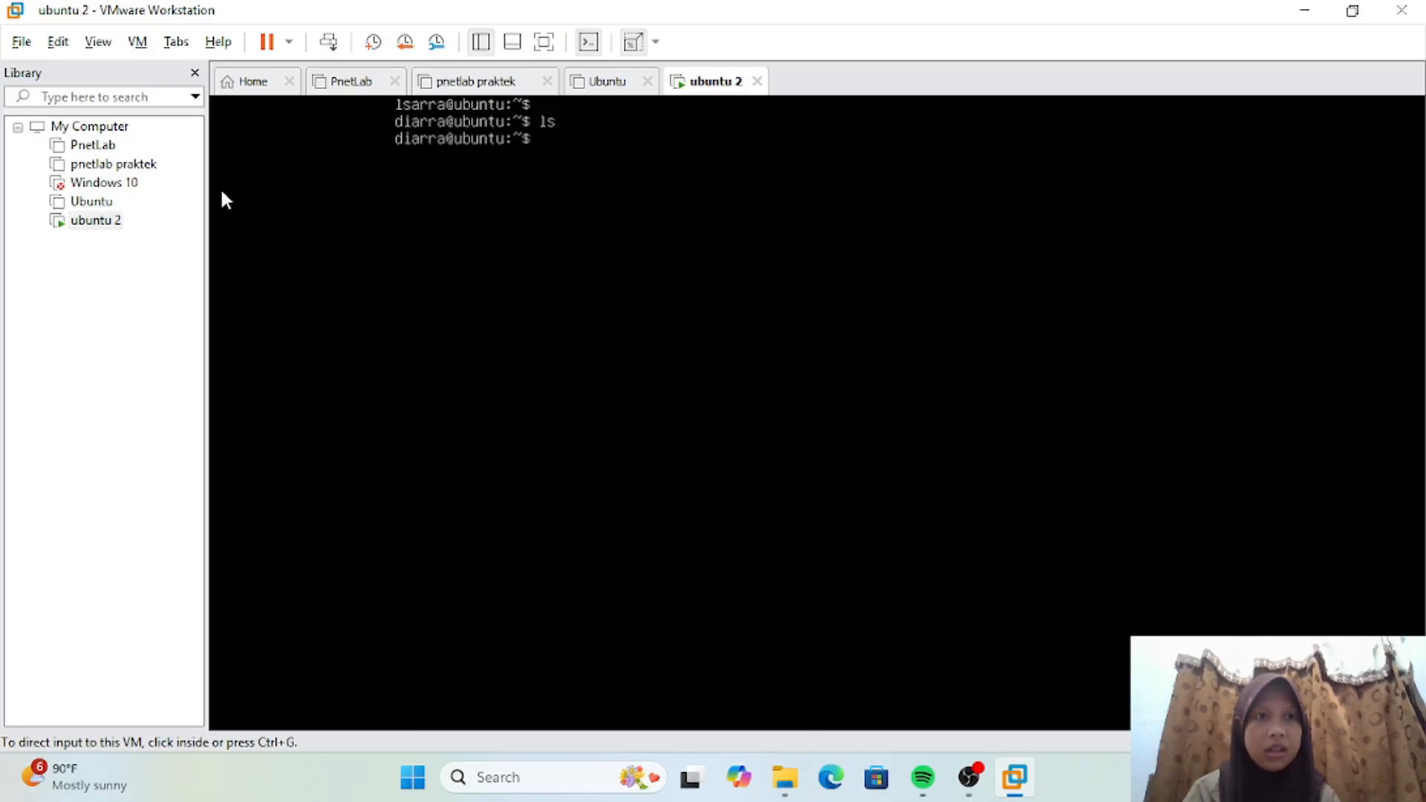
click(289, 43)
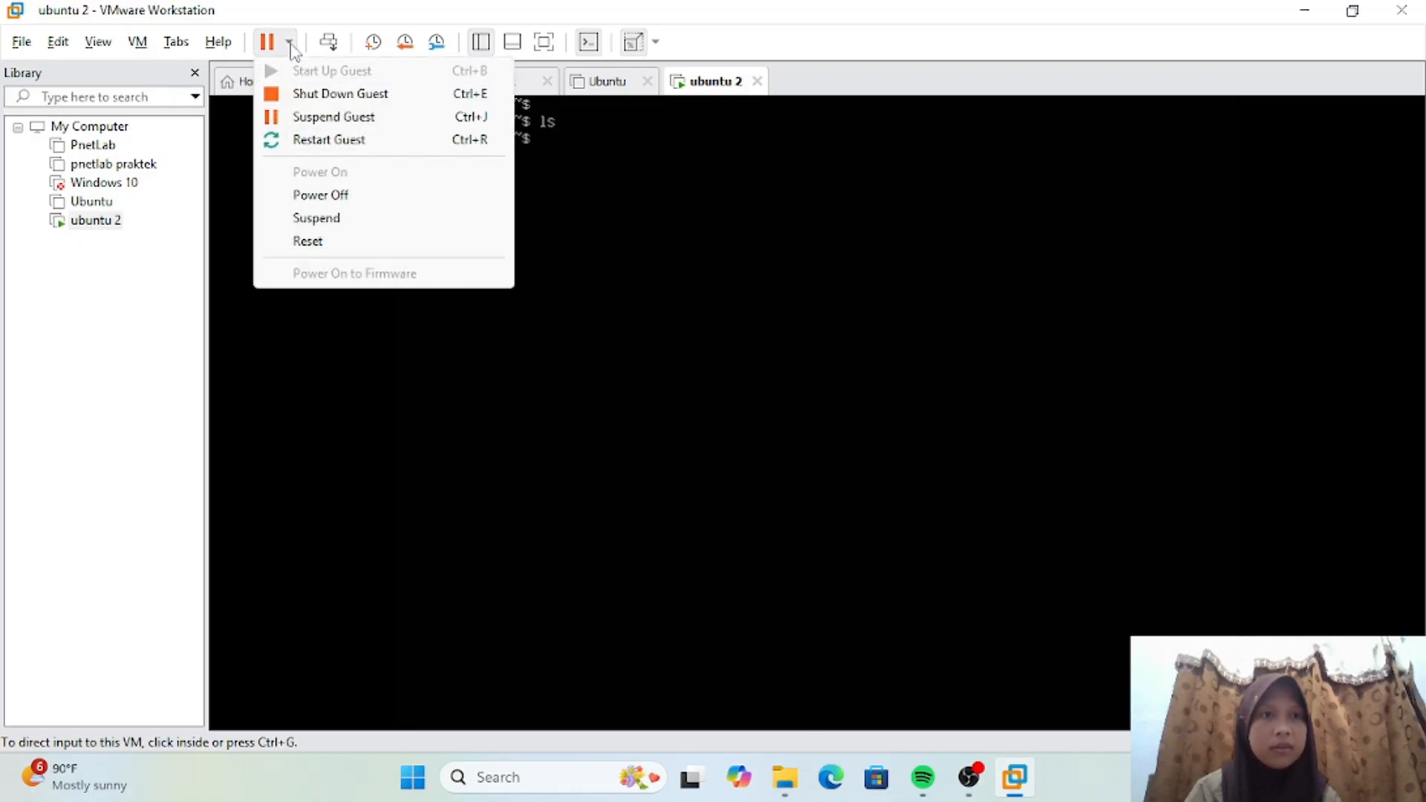
click(319, 93)
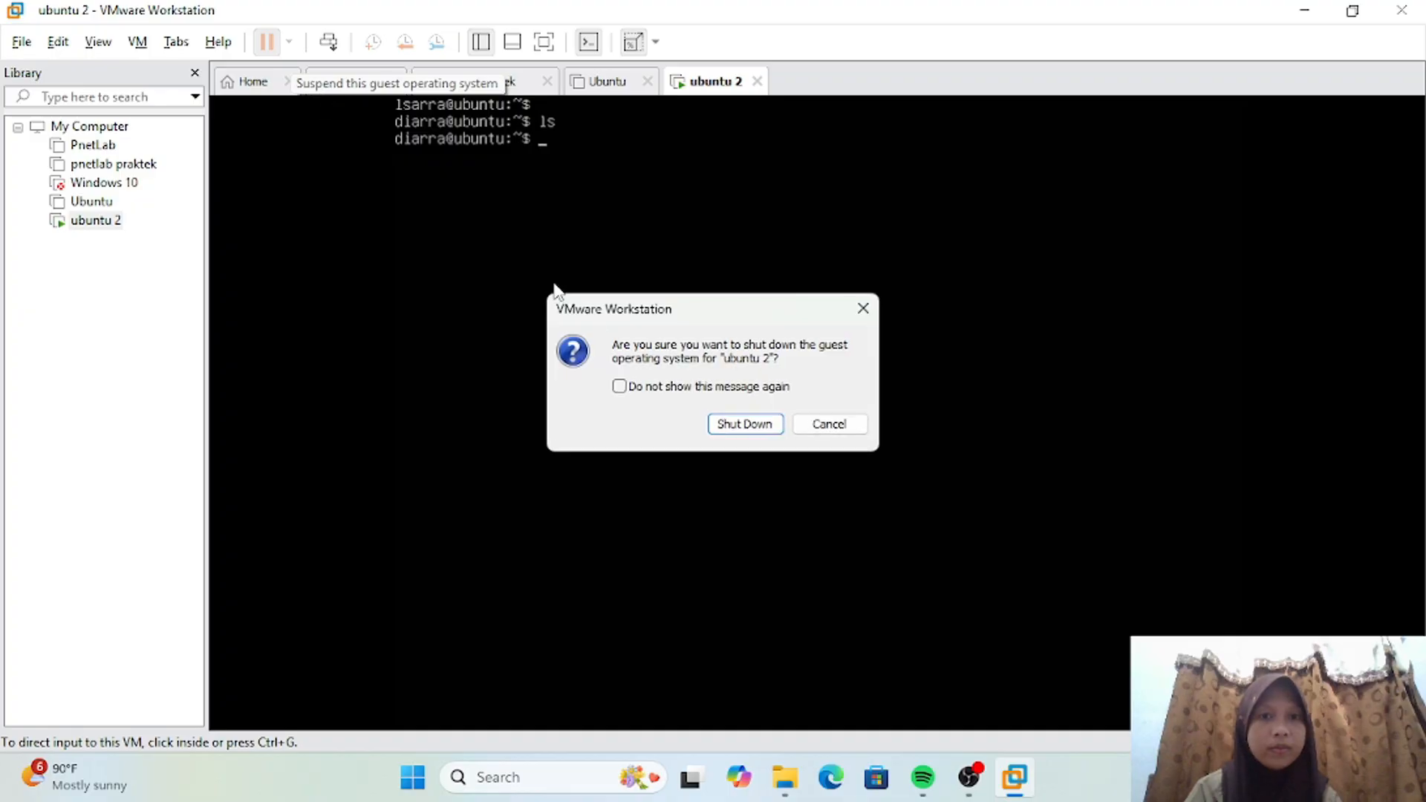
click(724, 426)
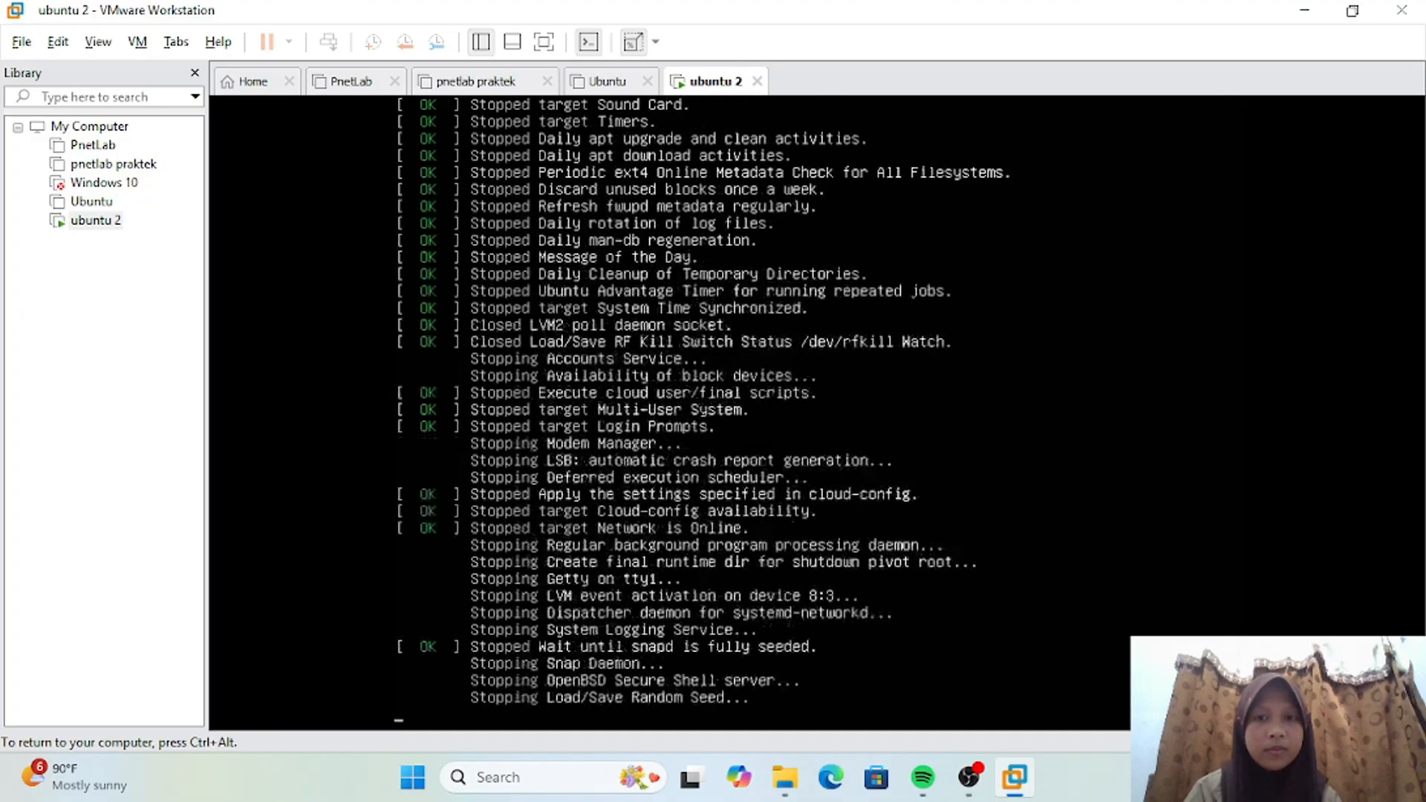
key(ctrl+alt)
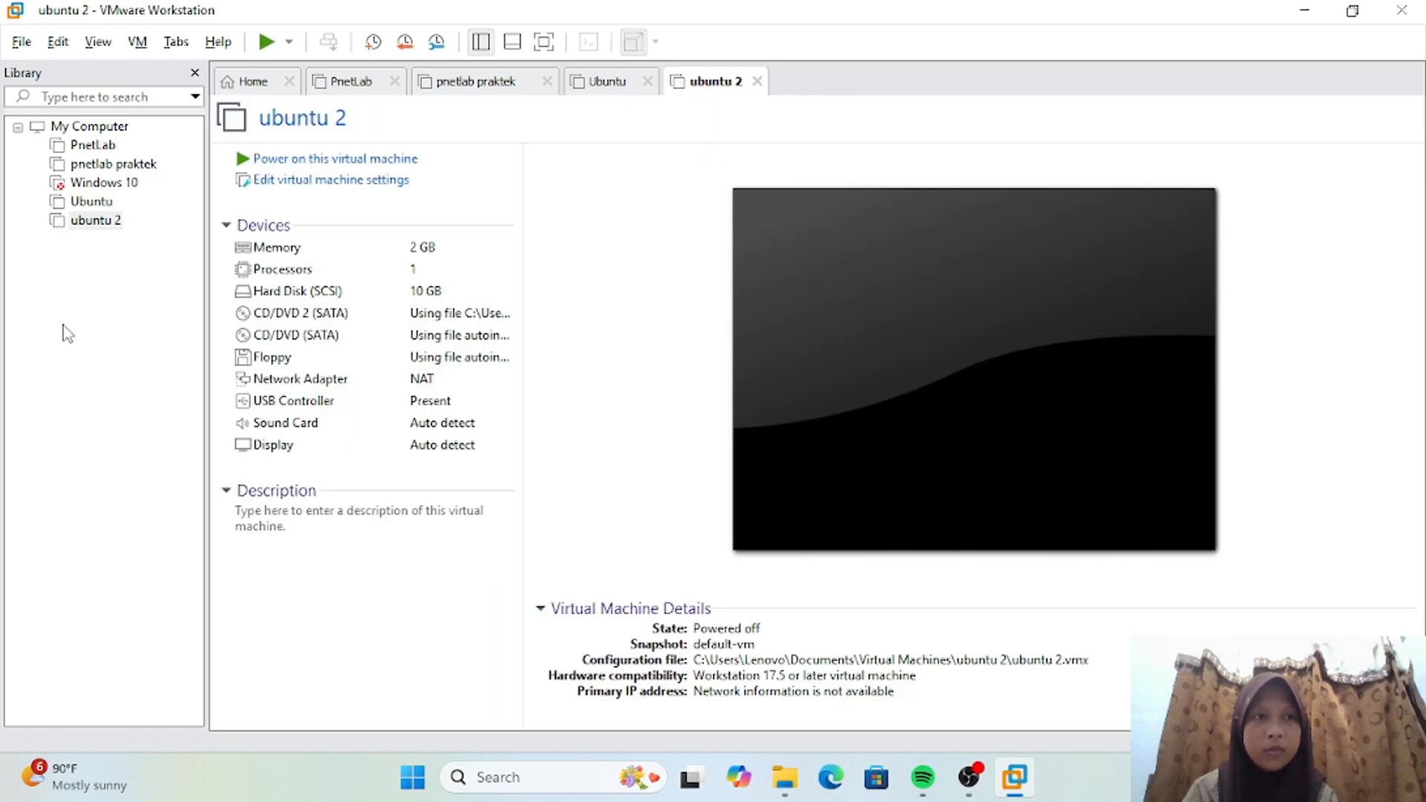
Step: Export the original Ubuntu virtual machine to OVF format in the Documents folder under the name Ubuntu
click(102, 204)
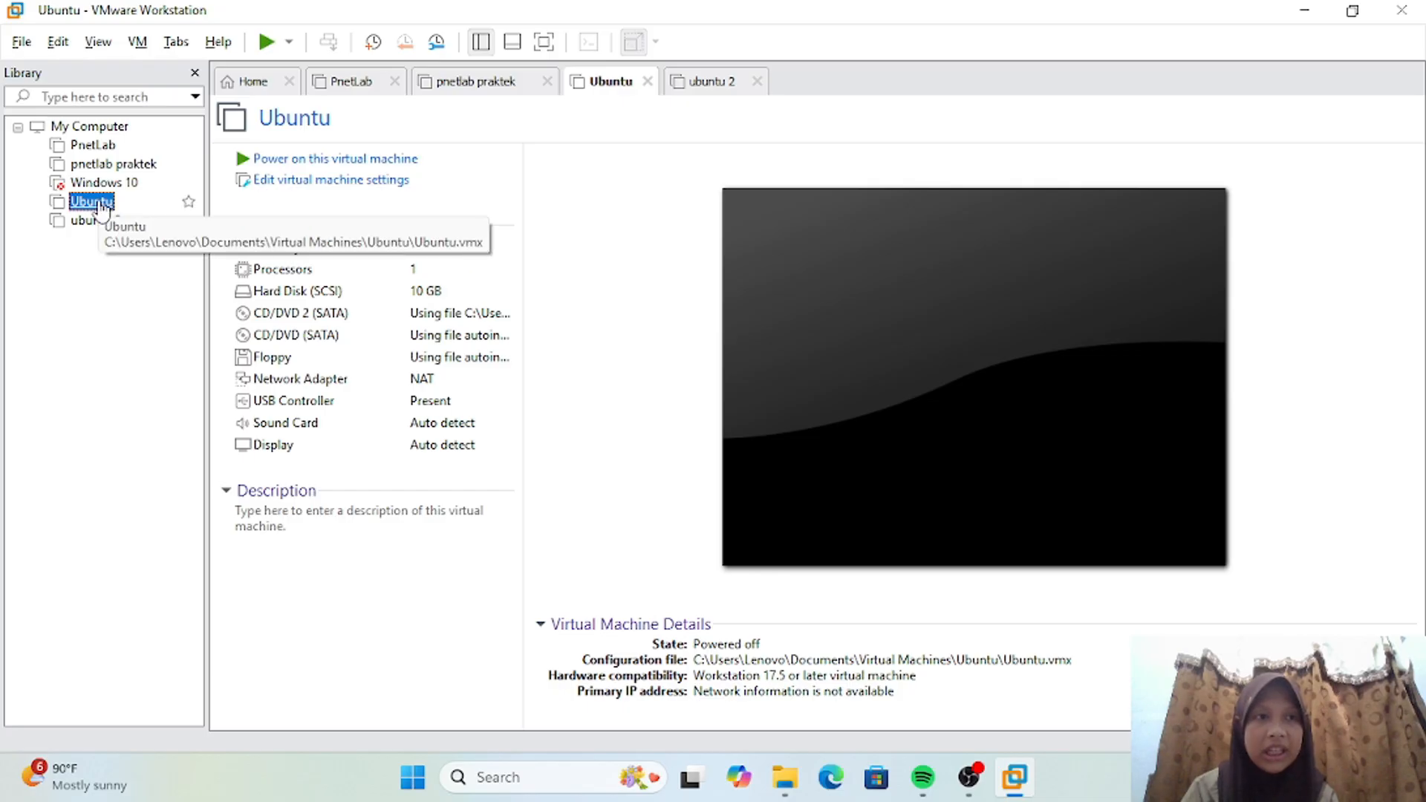
click(12, 44)
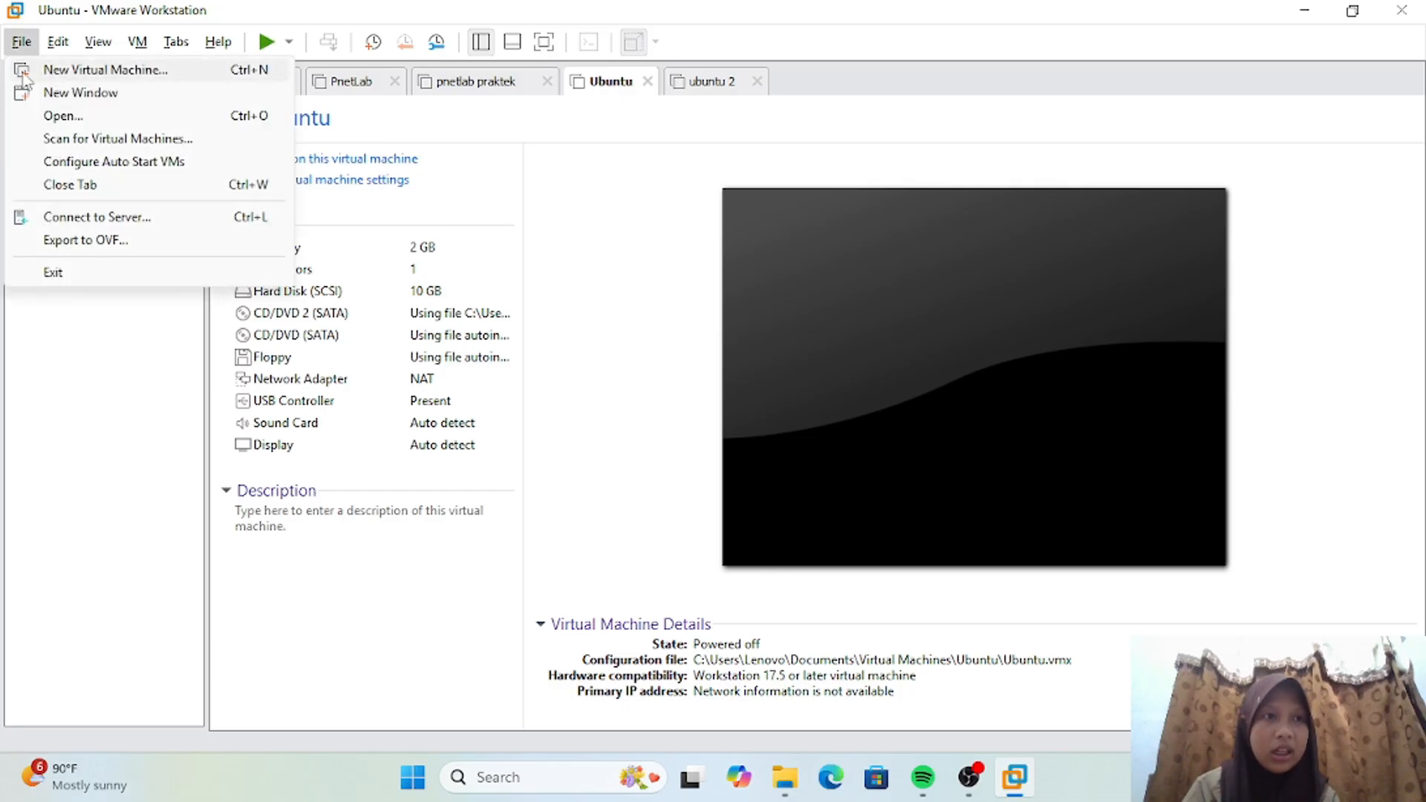
click(110, 248)
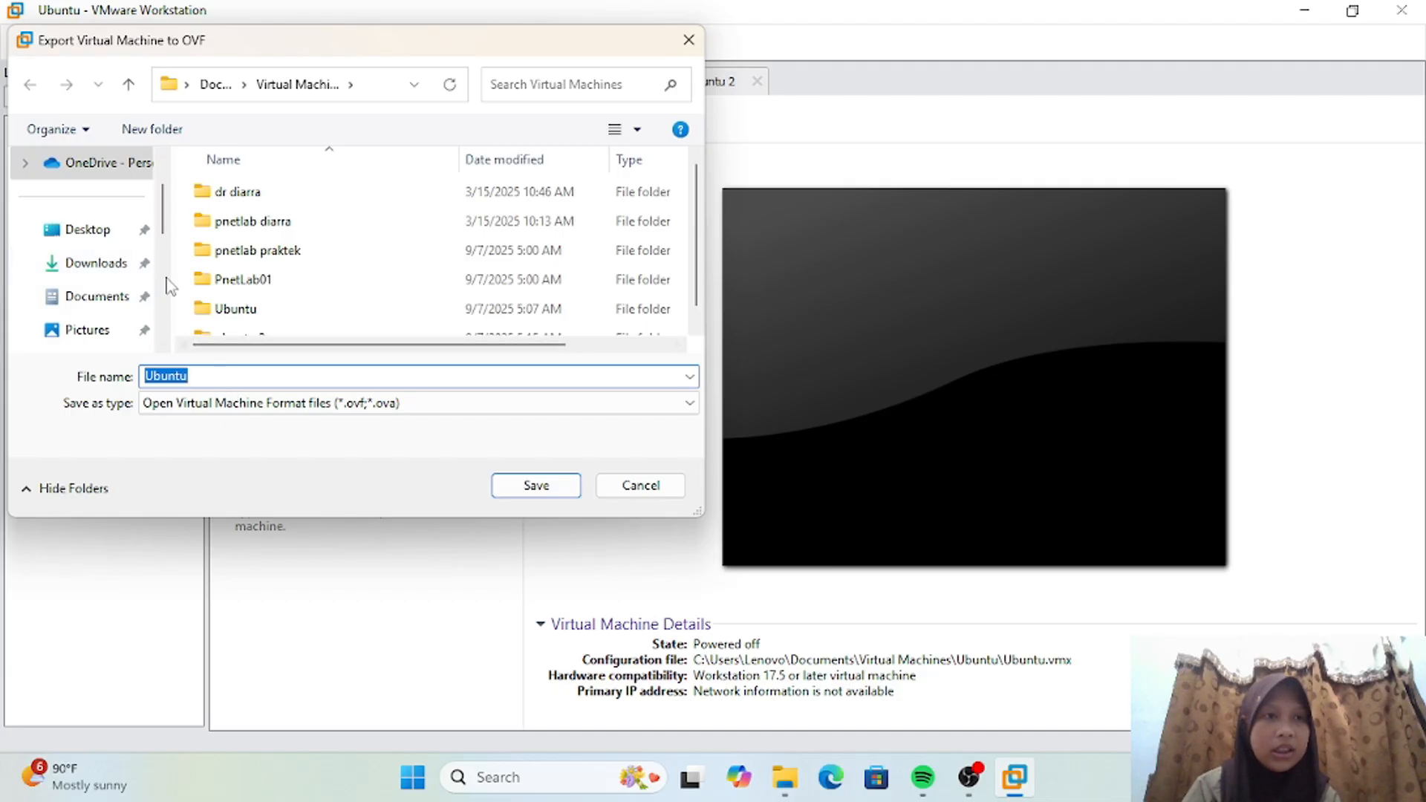
click(216, 374)
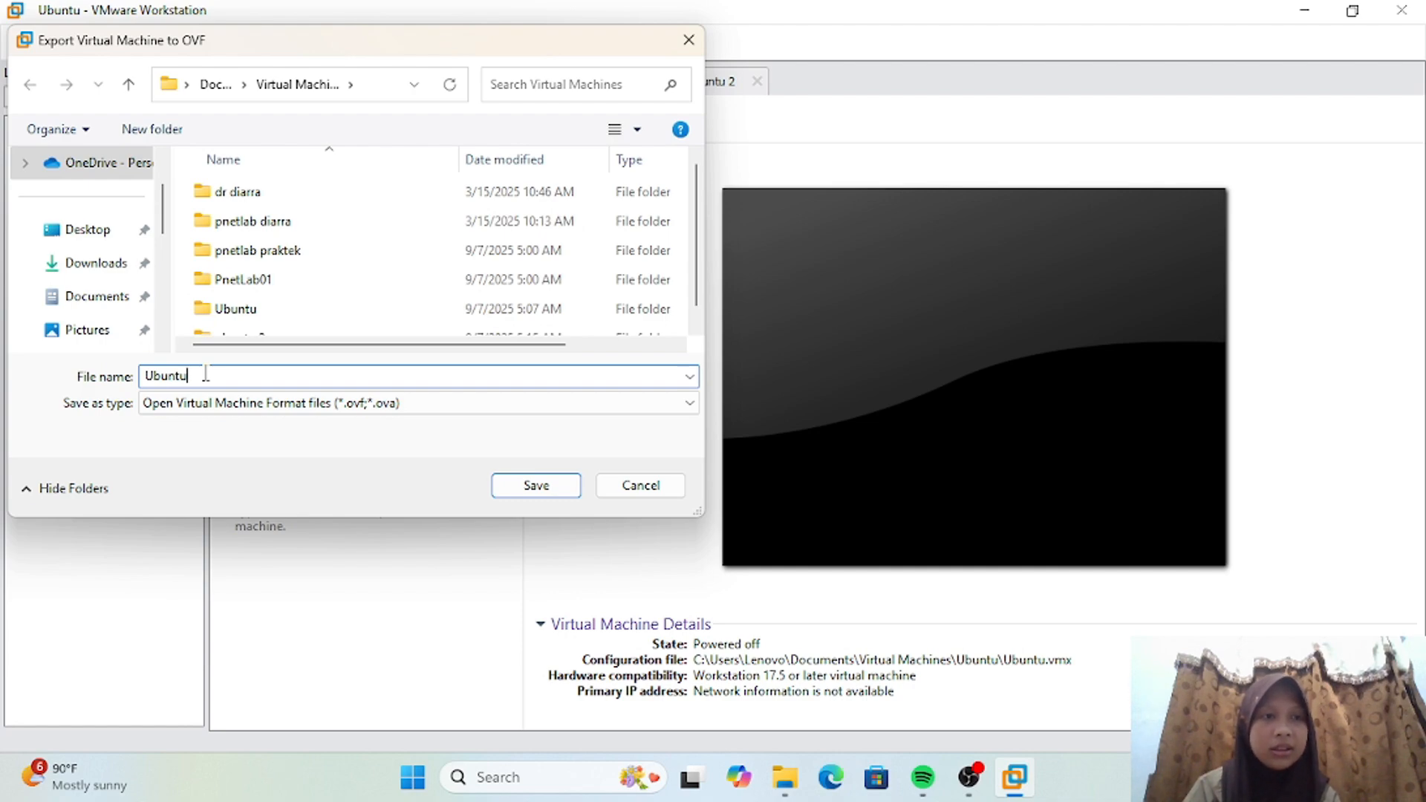
click(89, 300)
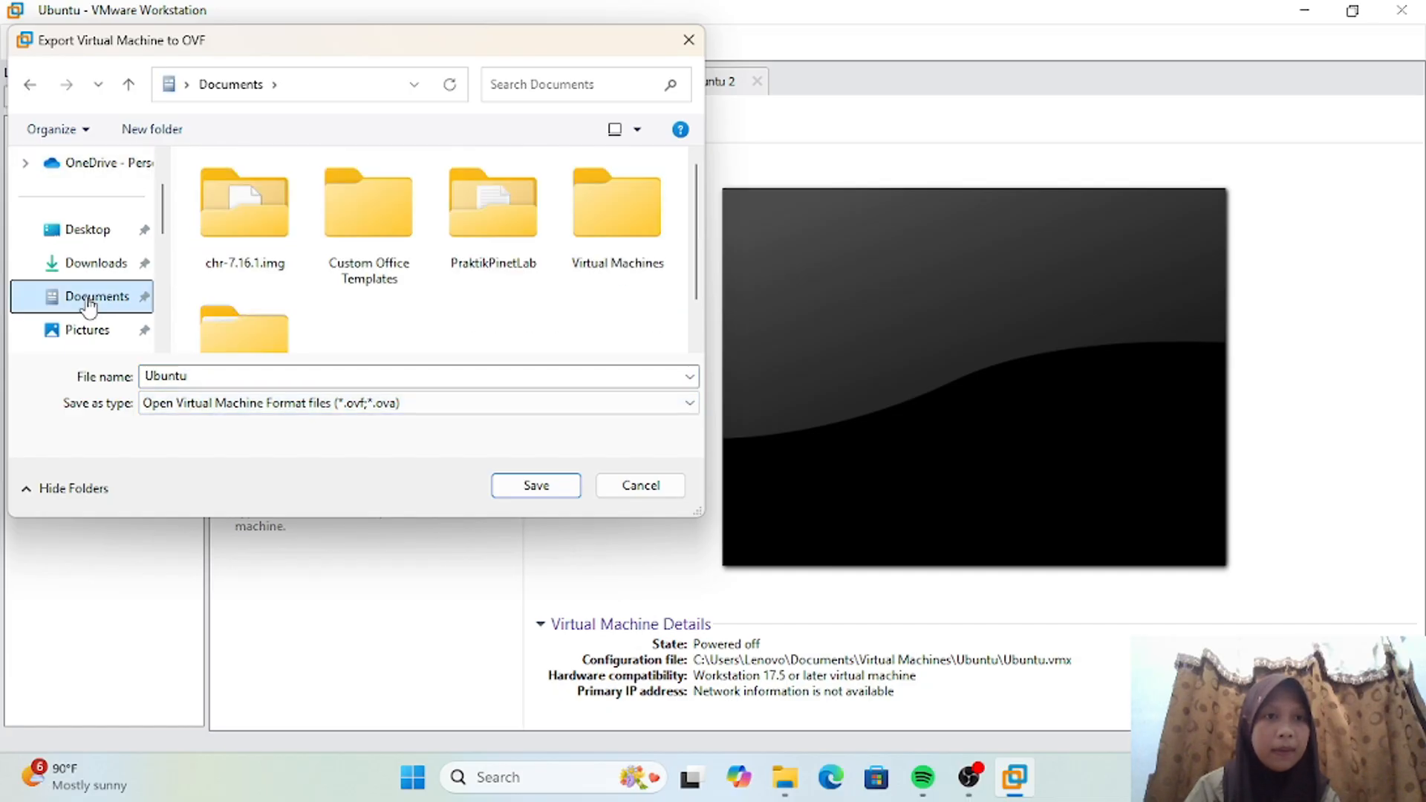
click(569, 493)
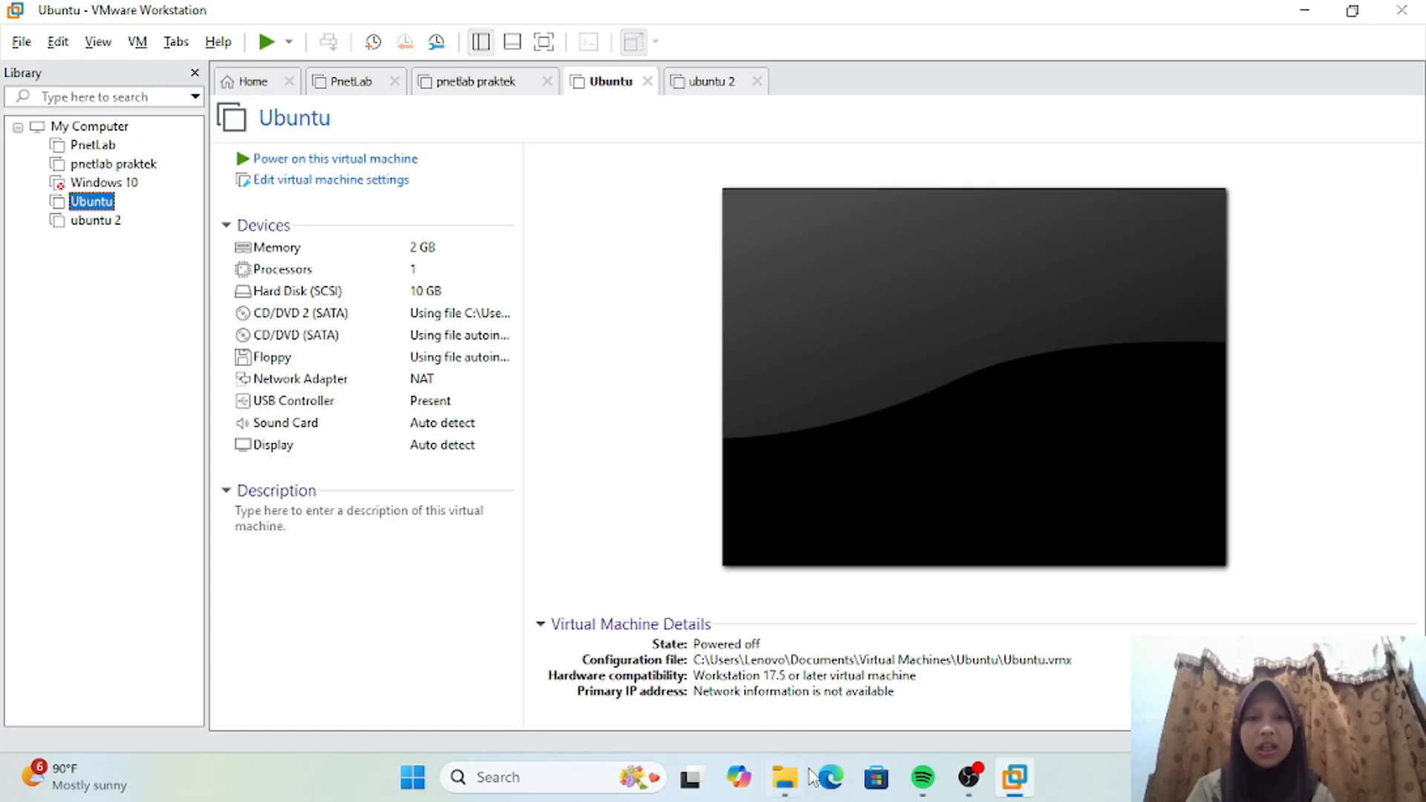
Step: Switch to File Explorer and open the exported Ubuntu file from the recent files with VMware Workstation
click(785, 776)
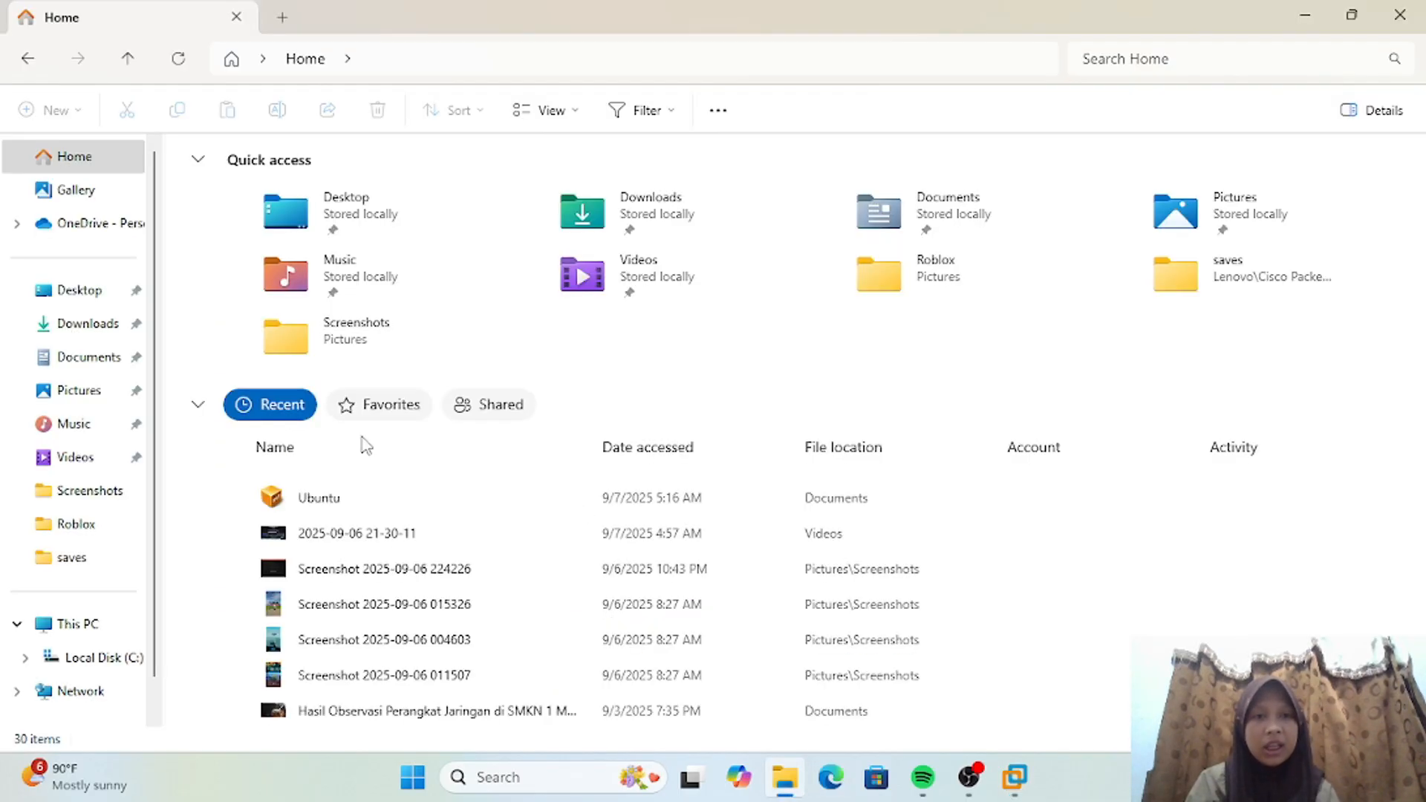
click(366, 506)
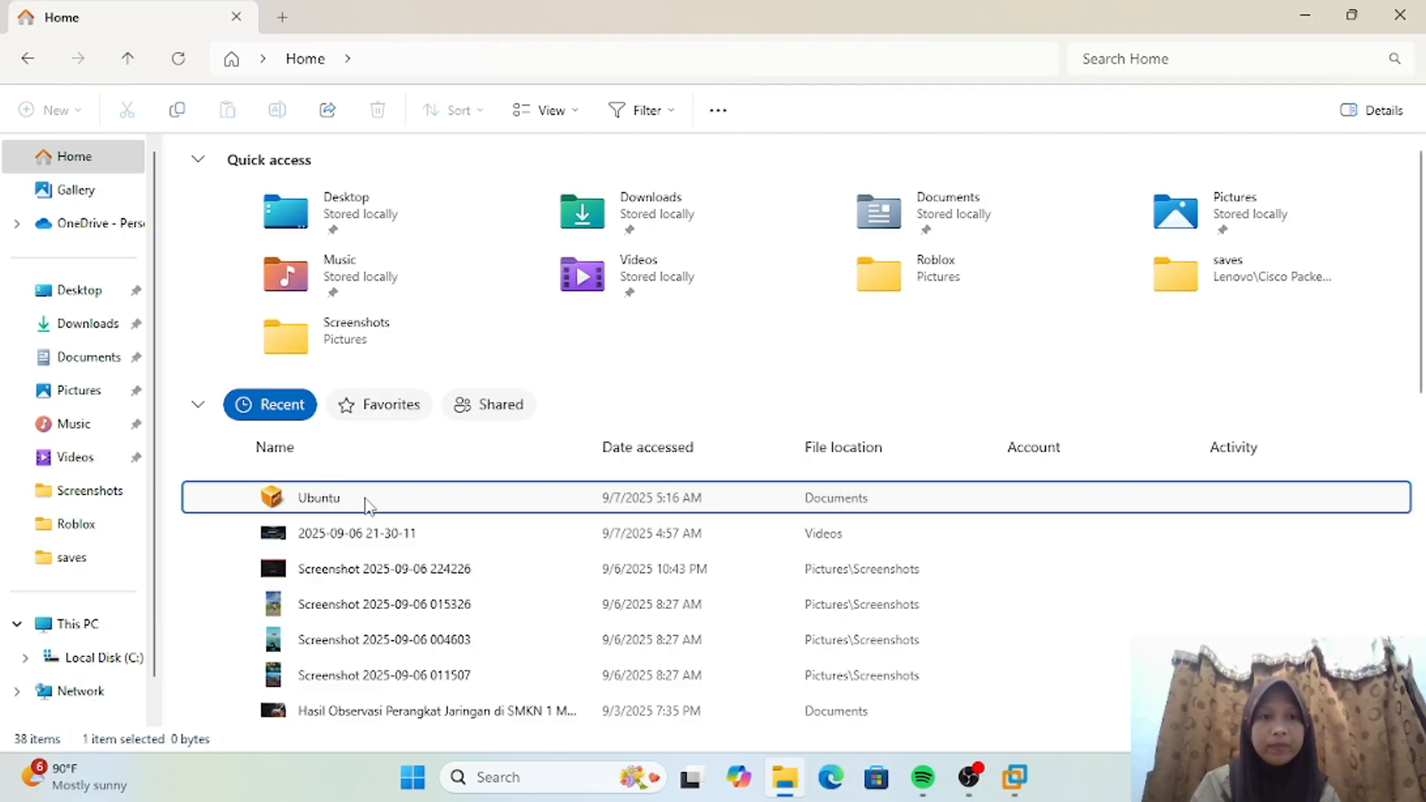
right_click(366, 505)
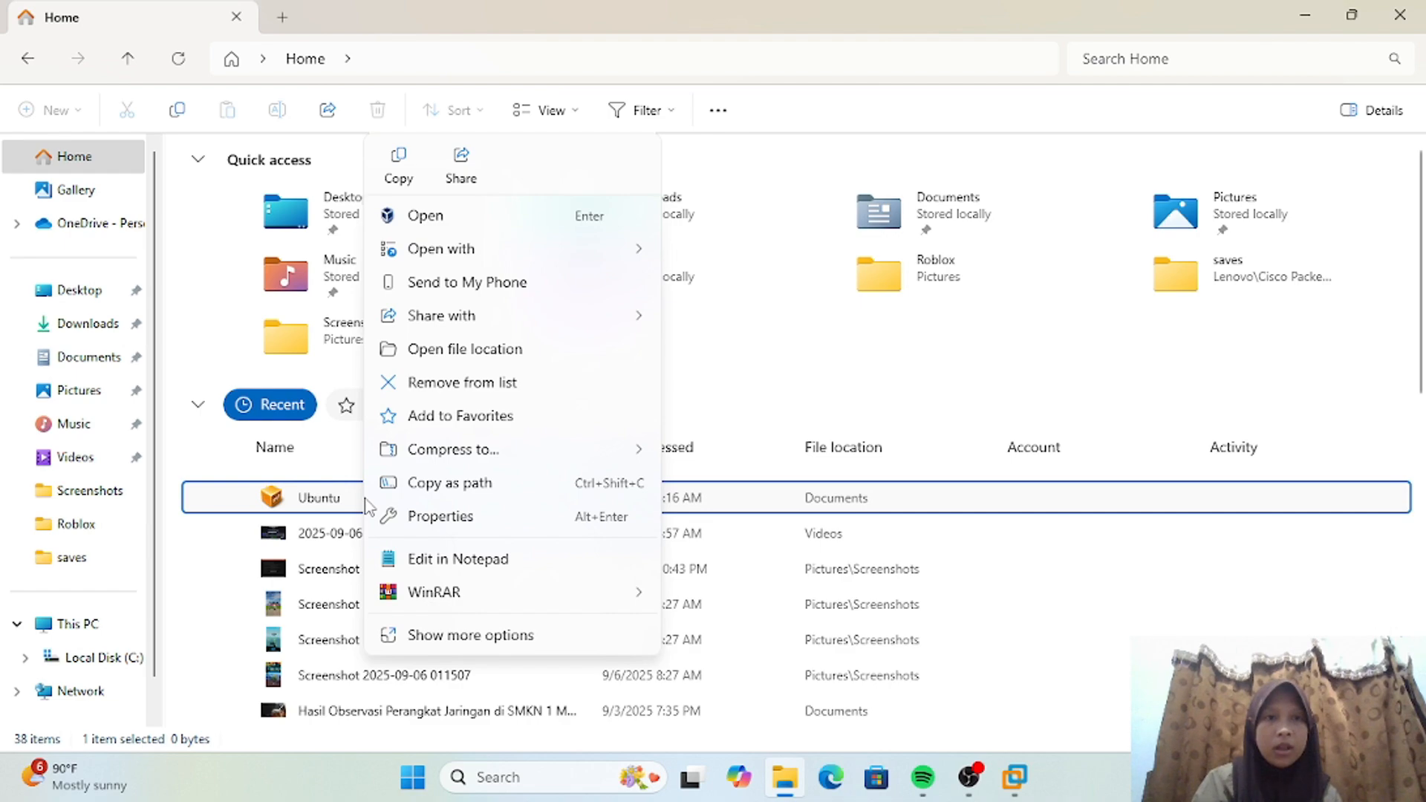
mouse_move(637, 262)
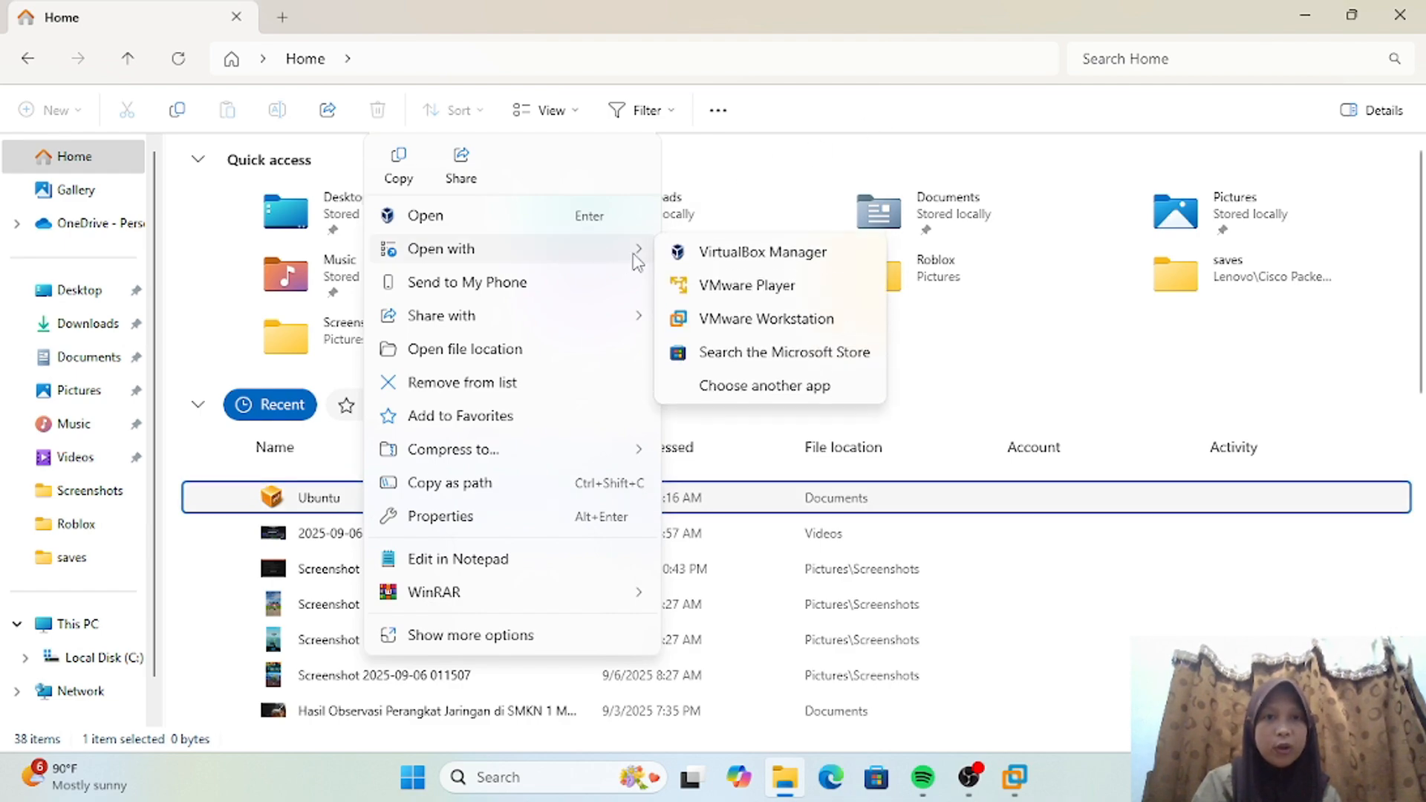
click(724, 323)
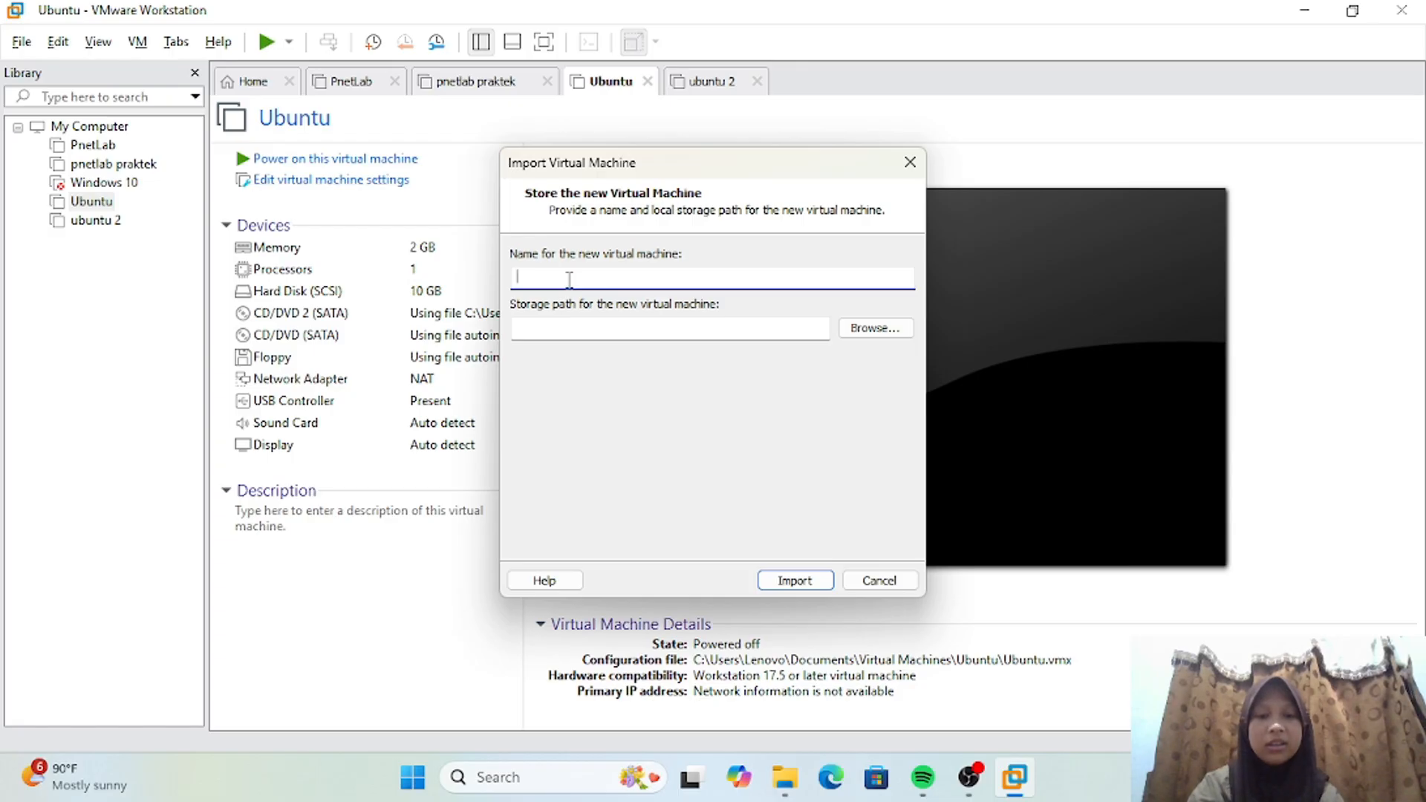
Step: Name the new virtual machine ubuntu 3, keep the proposed storage path and start the import
text(ubuntu)
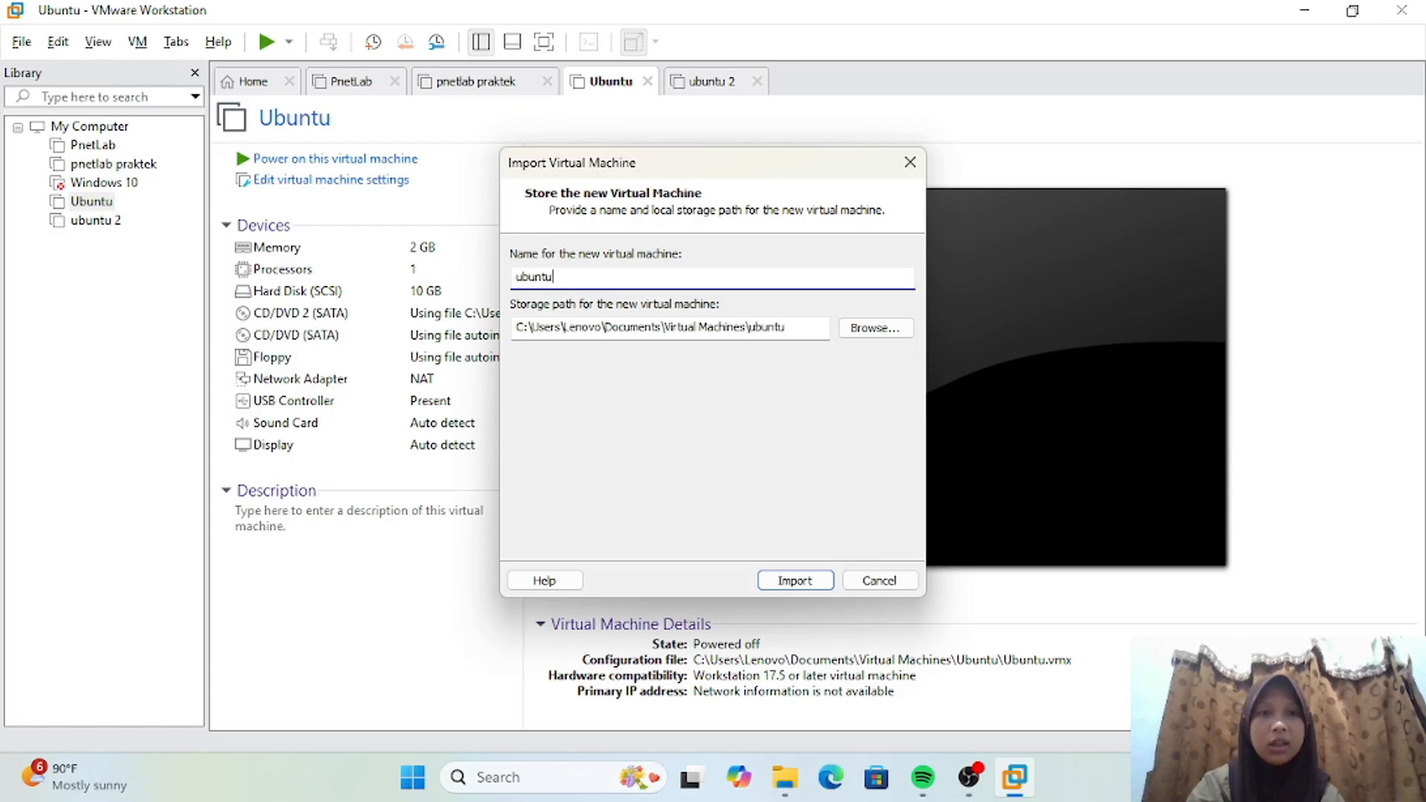
text( 3)
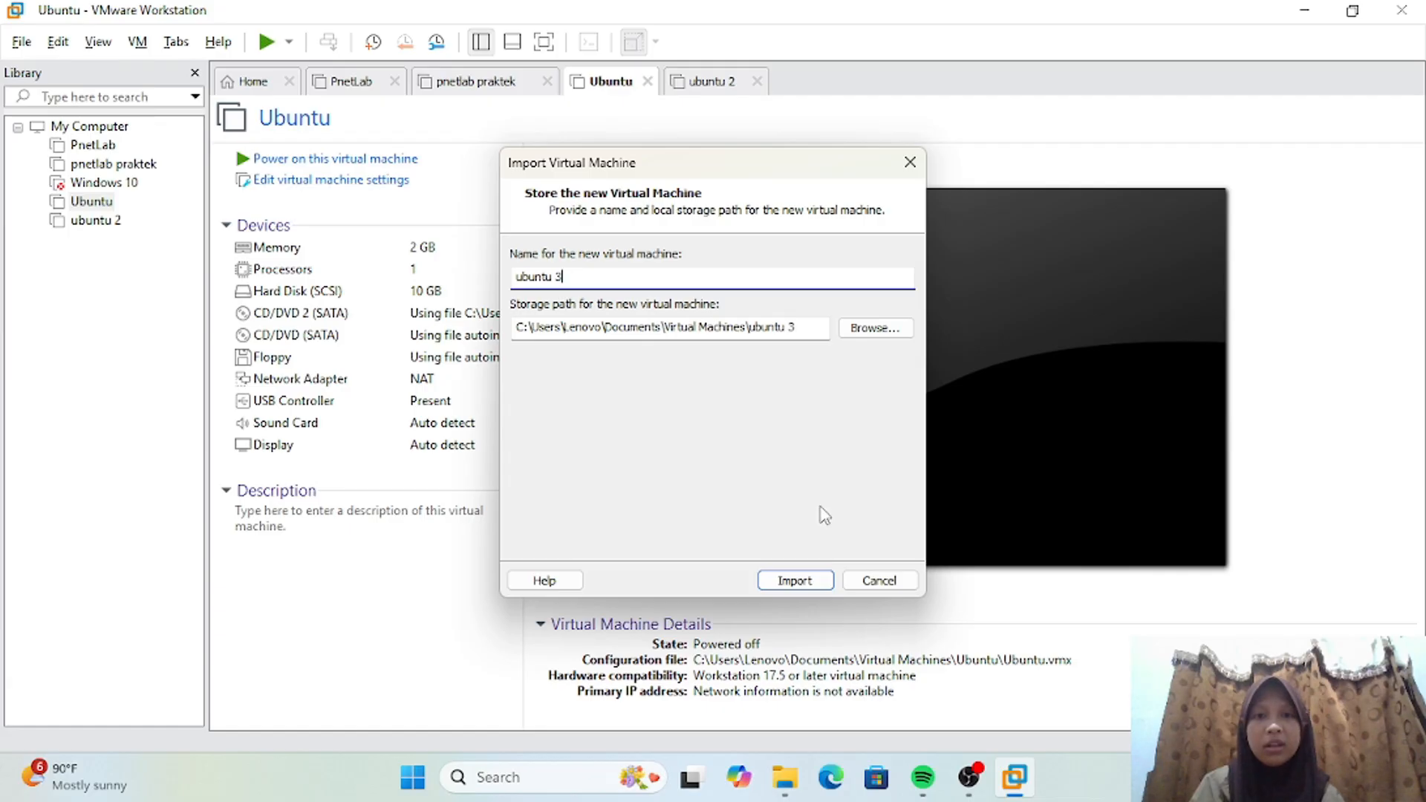
click(799, 585)
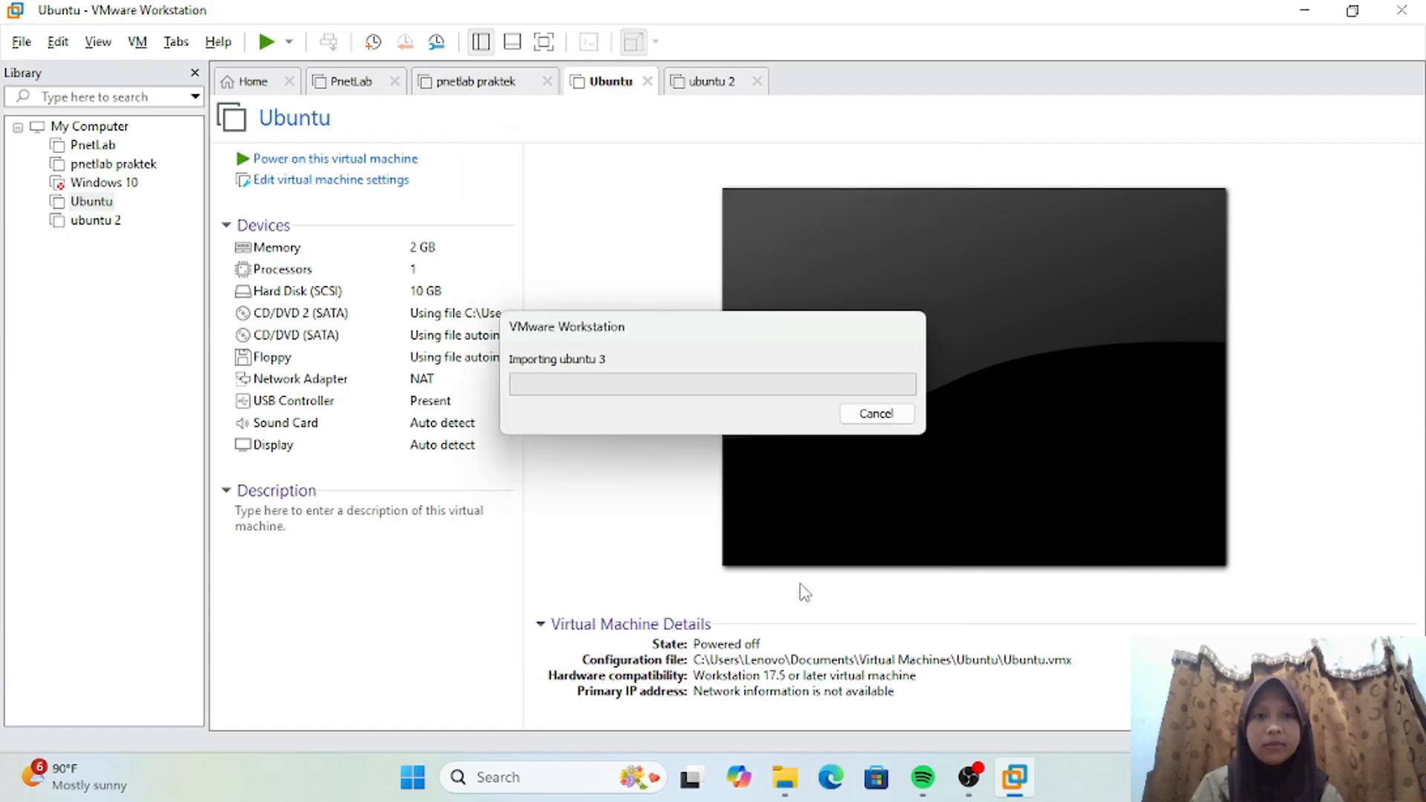